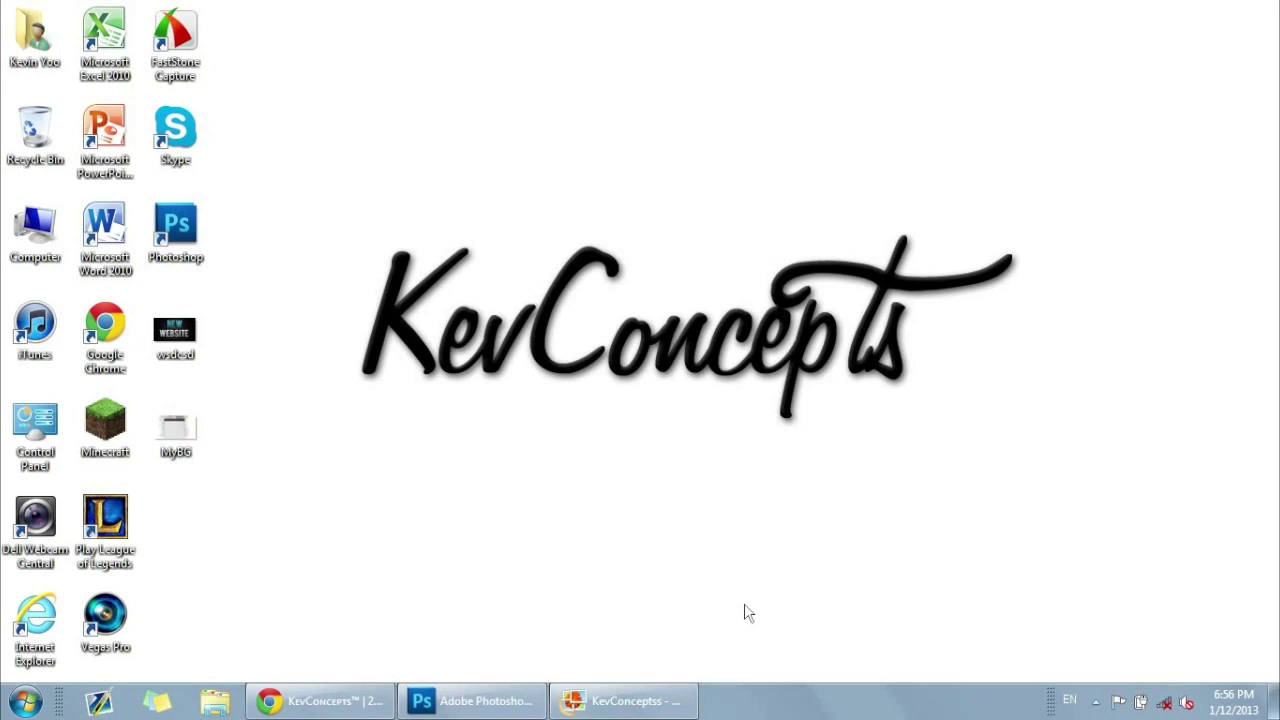
- Refresh the desktop, minimize the Chrome window and bring the empty Photoshop window forward
{"action": "right_click", "coordinate": [343, 182]}
{"action": "left_click", "coordinate": [405, 268]}
{"action": "left_click", "coordinate": [470, 701]}
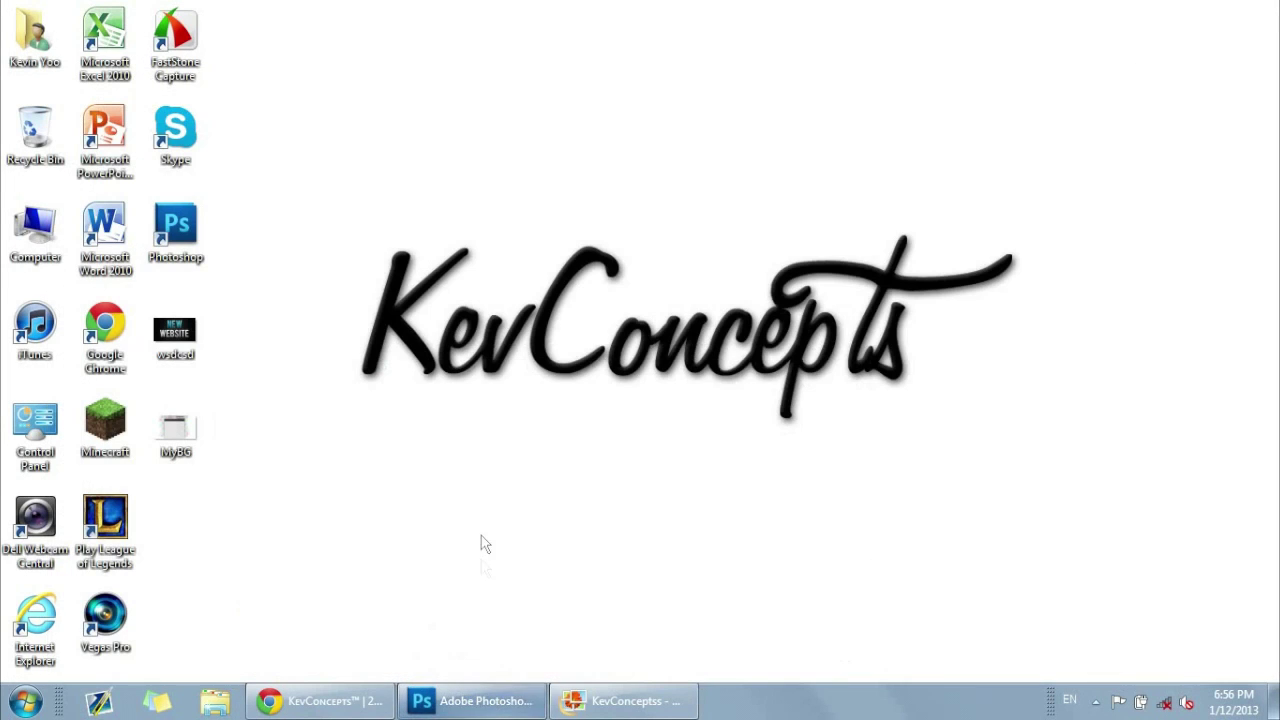
{"action": "left_click", "coordinate": [330, 703]}
{"action": "left_click", "coordinate": [385, 710]}
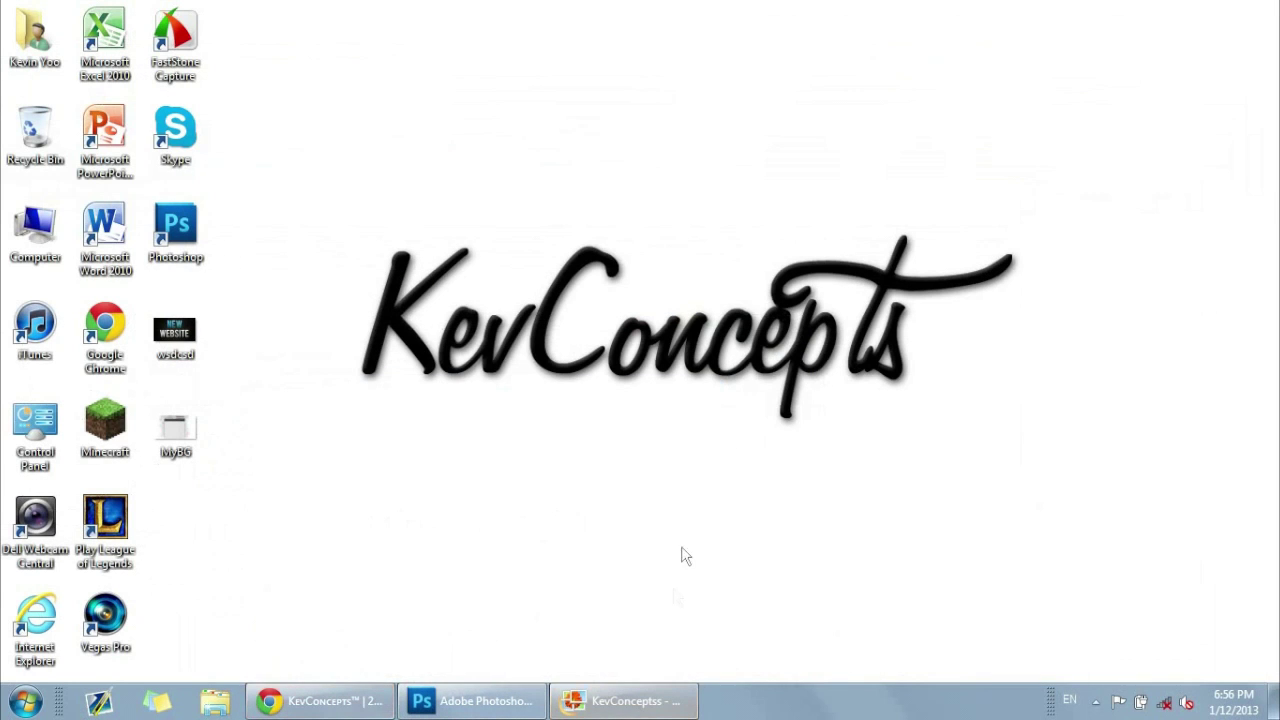
{"action": "left_click", "coordinate": [505, 708]}
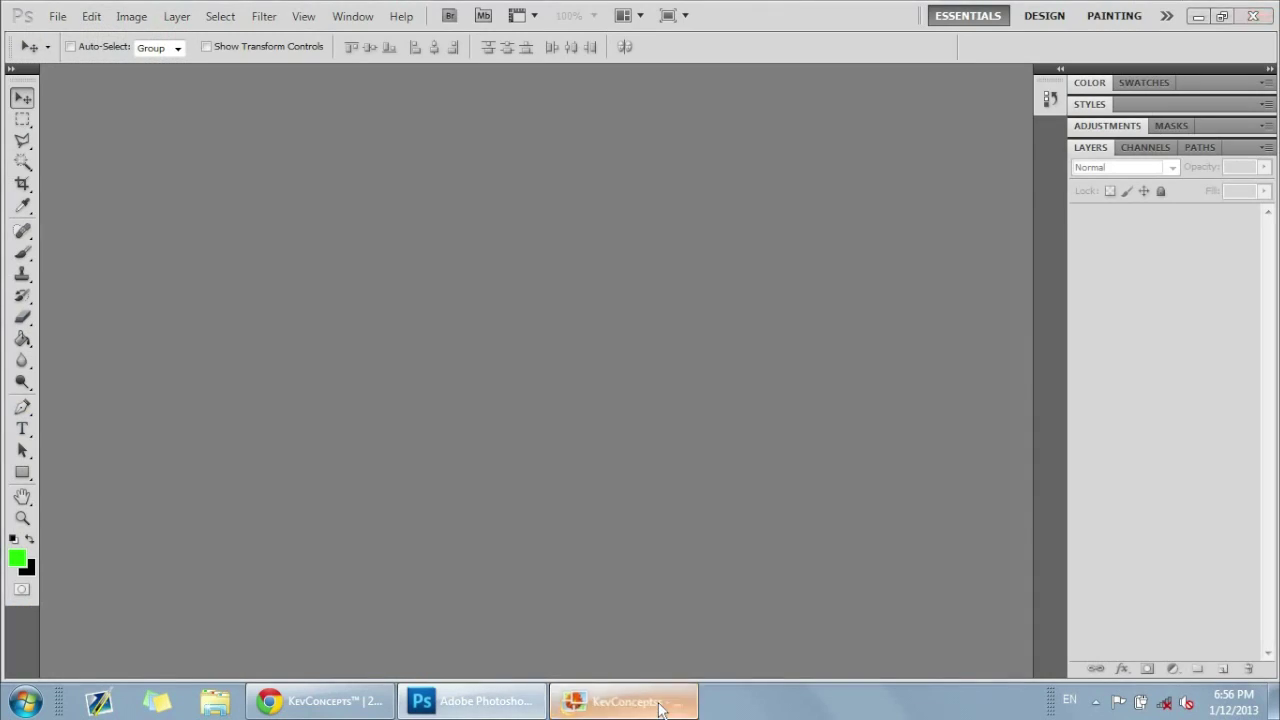
- Zoom in and out on the example KevConcepts logo image, glance at YouTube, then close Photo Gallery
{"action": "left_click", "coordinate": [650, 708]}
{"action": "scroll", "coordinate": [705, 387], "scroll_direction": "up", "scroll_amount": 1}
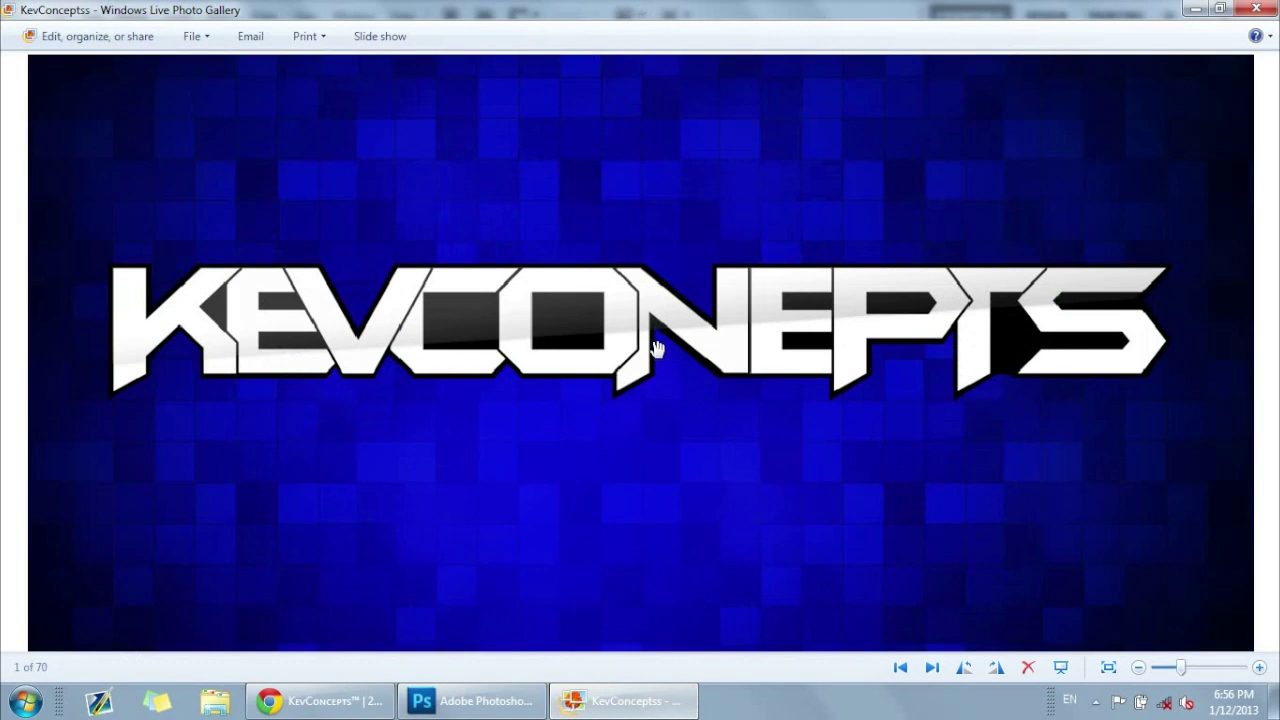
{"action": "scroll", "coordinate": [657, 347], "scroll_direction": "down", "scroll_amount": 1}
{"action": "left_click", "coordinate": [320, 701]}
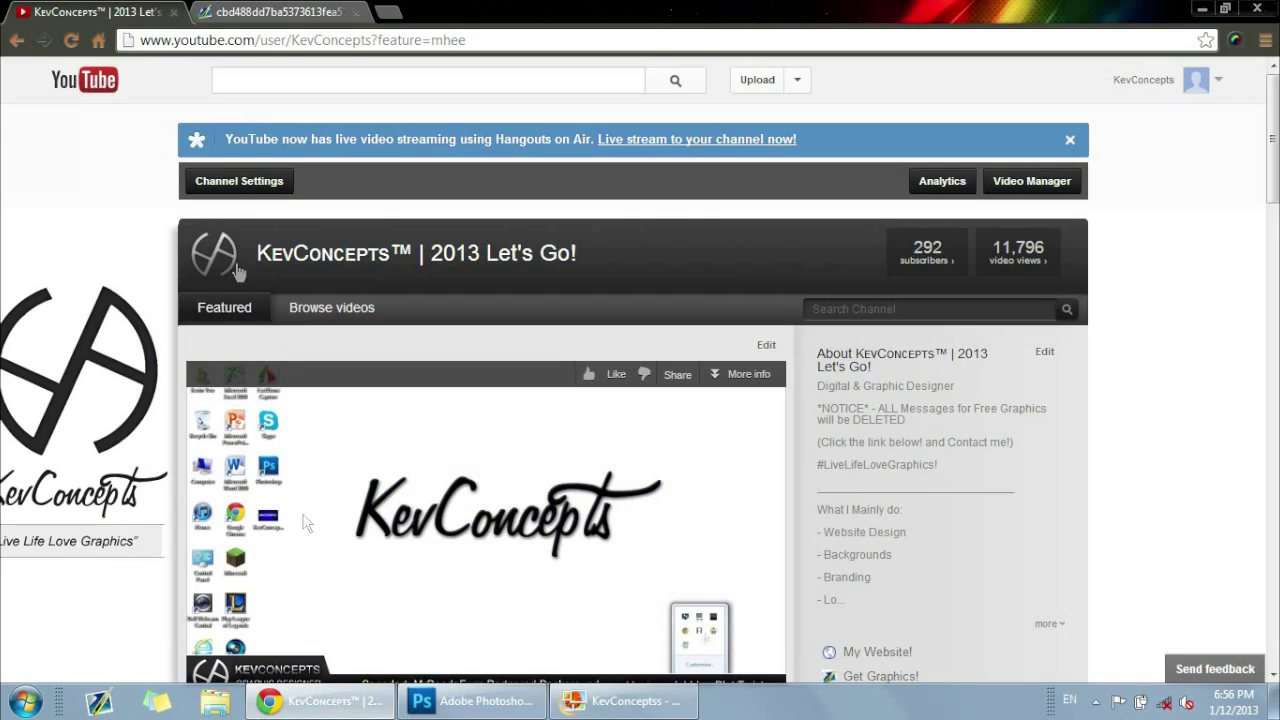
{"action": "left_click", "coordinate": [620, 701]}
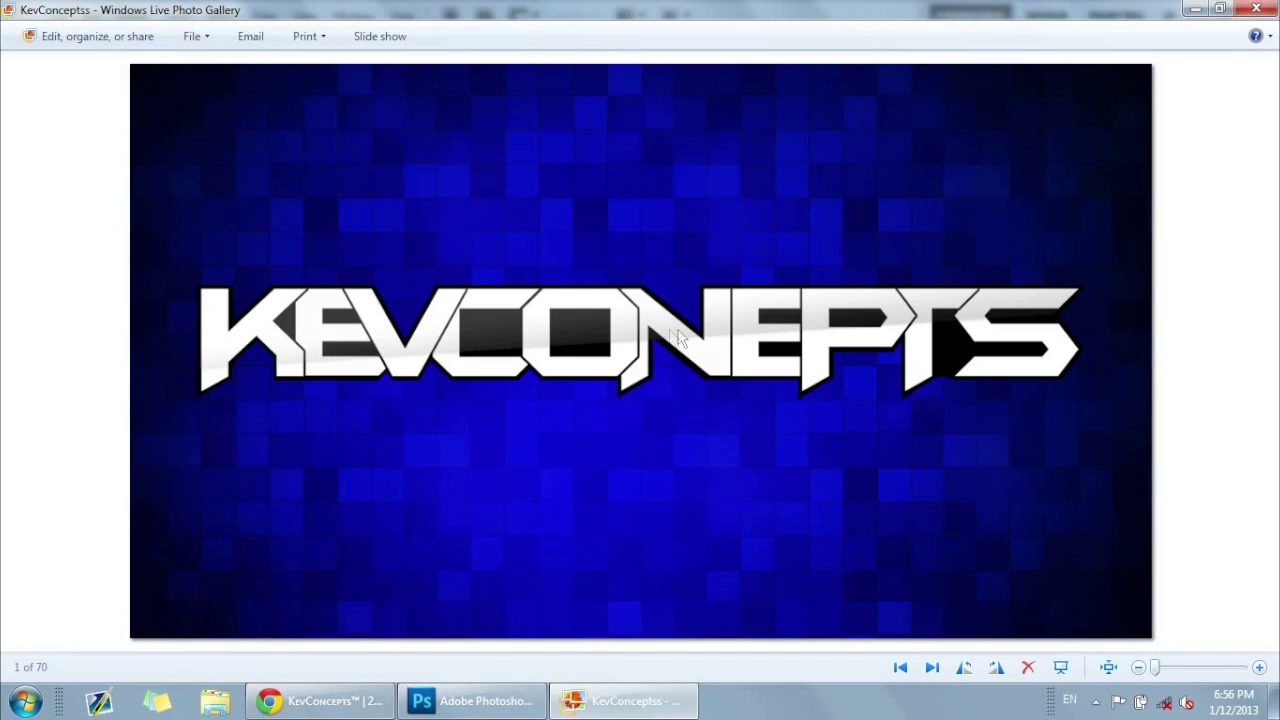
{"action": "scroll", "coordinate": [680, 338], "scroll_direction": "up", "scroll_amount": 1}
{"action": "scroll", "coordinate": [677, 330], "scroll_direction": "down", "scroll_amount": 1}
{"action": "scroll", "coordinate": [811, 396], "scroll_direction": "up", "scroll_amount": 3}
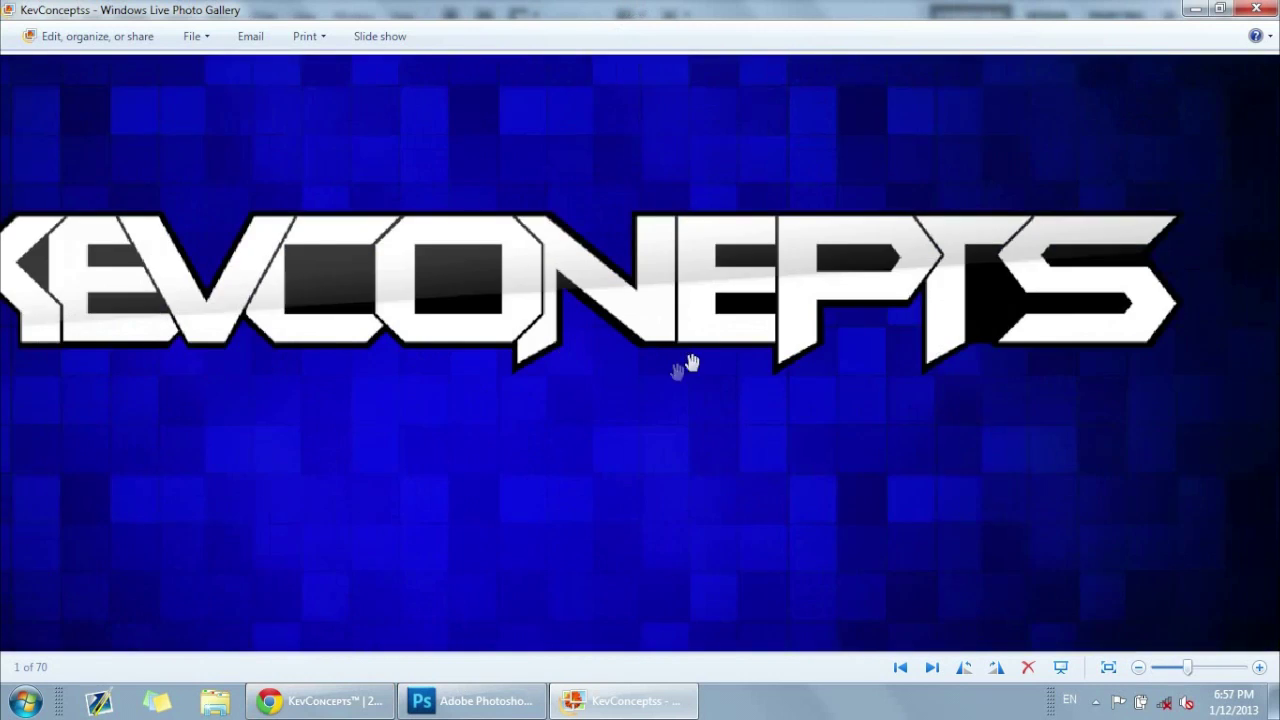
{"action": "scroll", "coordinate": [688, 365], "scroll_direction": "down", "scroll_amount": 3}
{"action": "scroll", "coordinate": [669, 374], "scroll_direction": "up", "scroll_amount": 3}
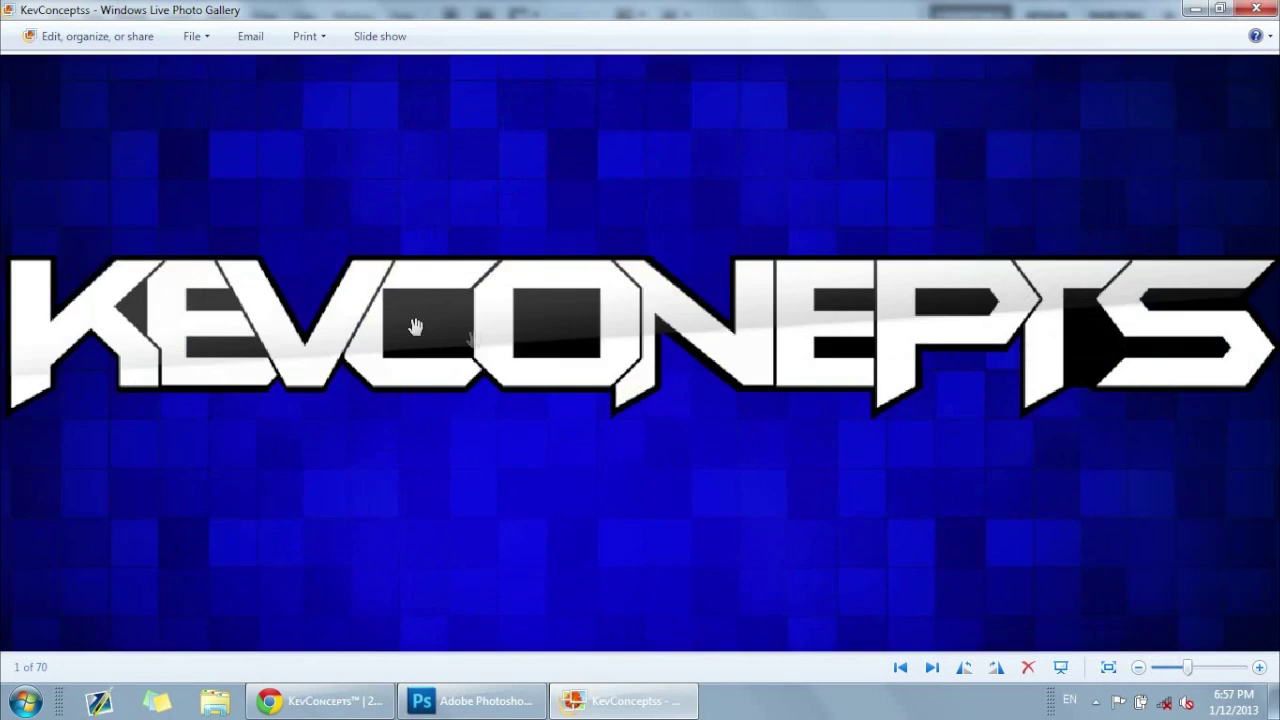
{"action": "scroll", "coordinate": [660, 398], "scroll_direction": "down", "scroll_amount": 3}
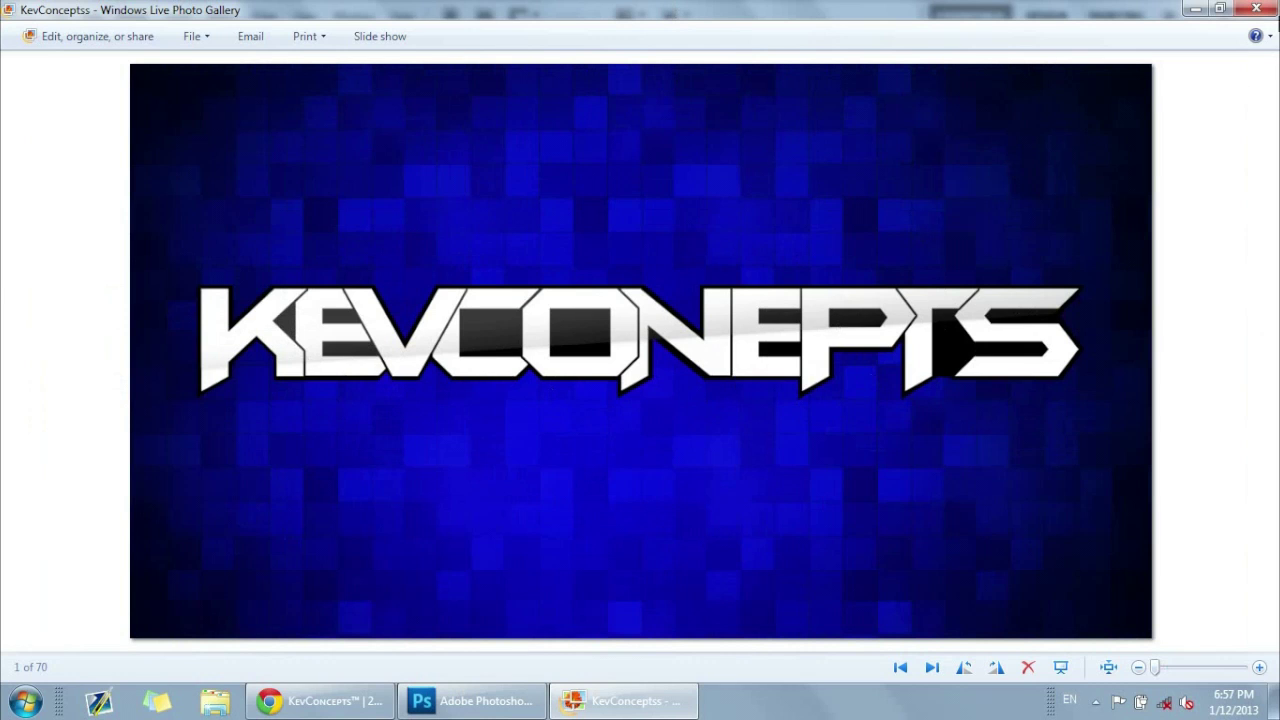
{"action": "left_click", "coordinate": [1256, 9]}
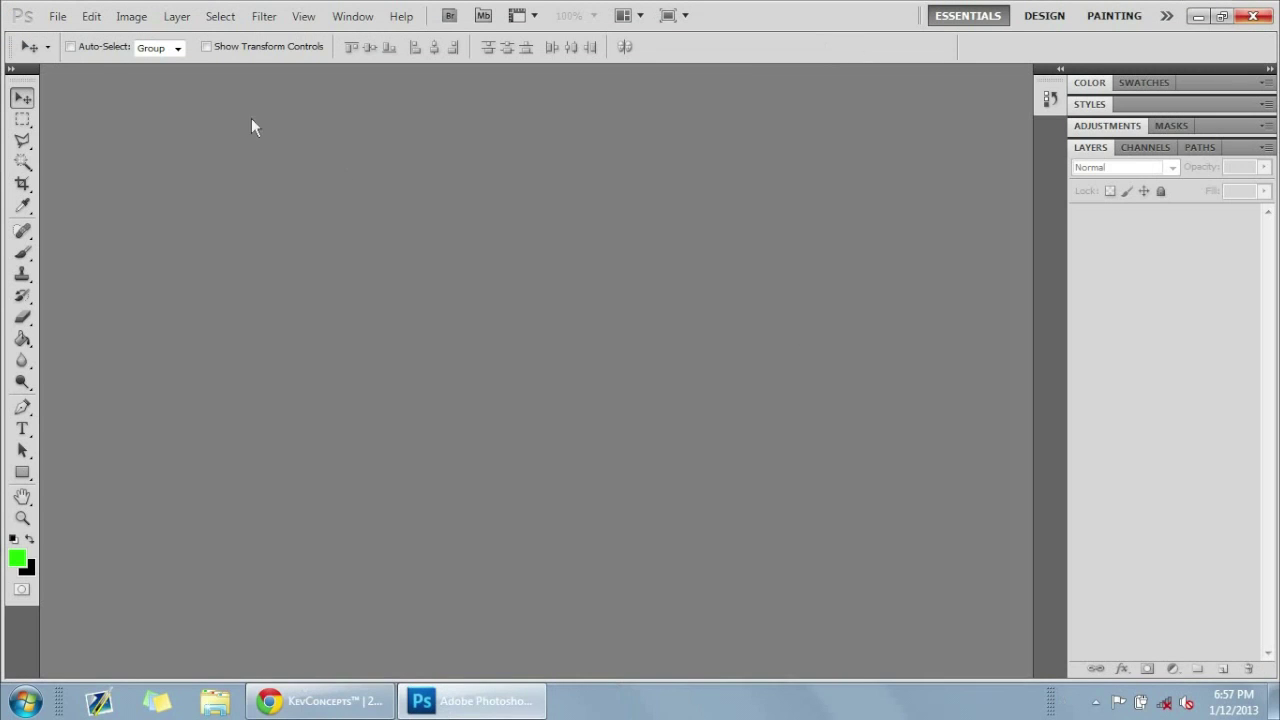
- Create a new Untitled-1 document with width 1280 and height 720 pixels from File > New
{"action": "left_click", "coordinate": [57, 16]}
{"action": "left_click", "coordinate": [772, 57]}
{"action": "left_click", "coordinate": [57, 16]}
{"action": "left_click", "coordinate": [71, 38]}
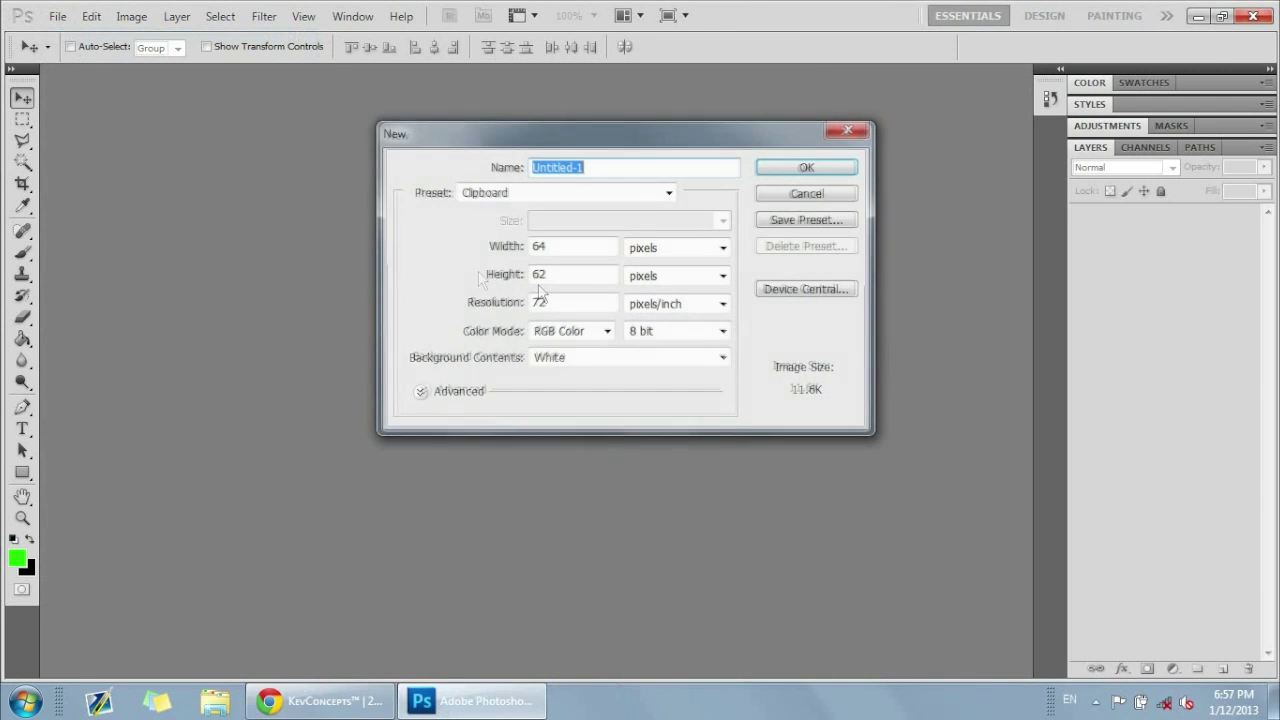
{"action": "double_click", "coordinate": [538, 246]}
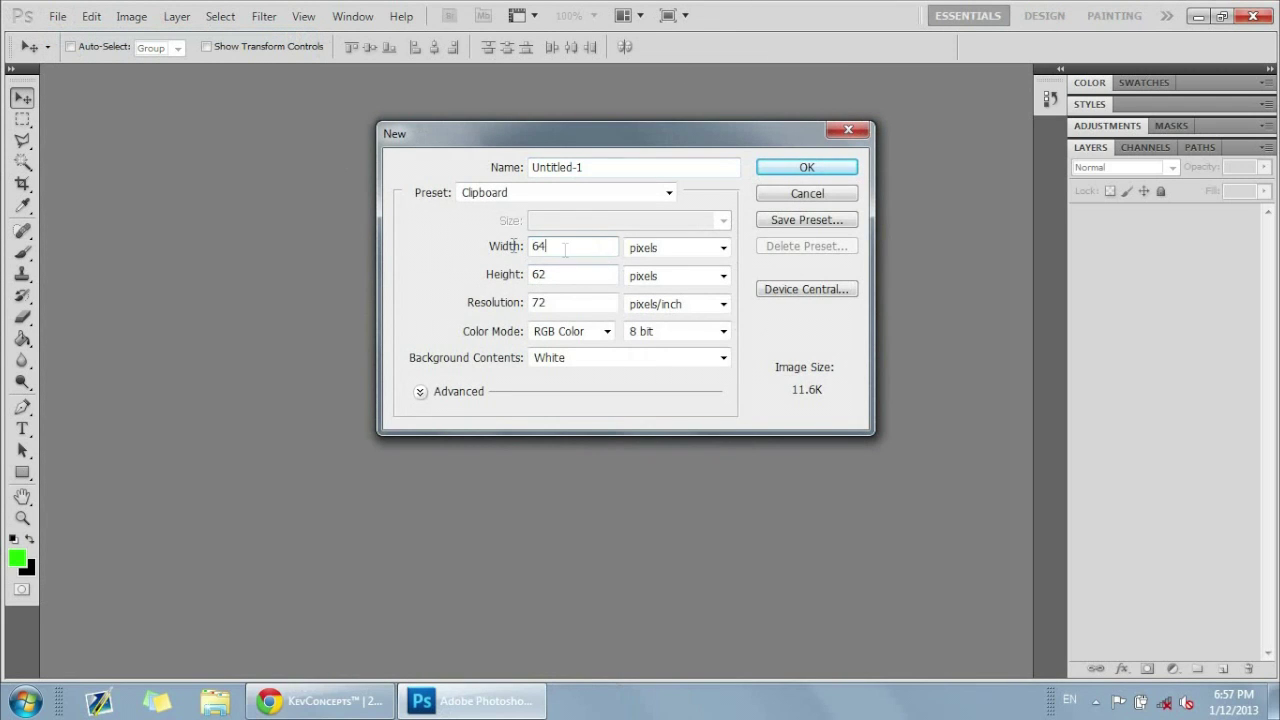
{"action": "left_click_drag", "start_coordinate": [566, 250], "coordinate": [505, 252]}
{"action": "type", "text": "1280"}
{"action": "key", "text": "Tab"}
{"action": "key", "text": "Tab"}
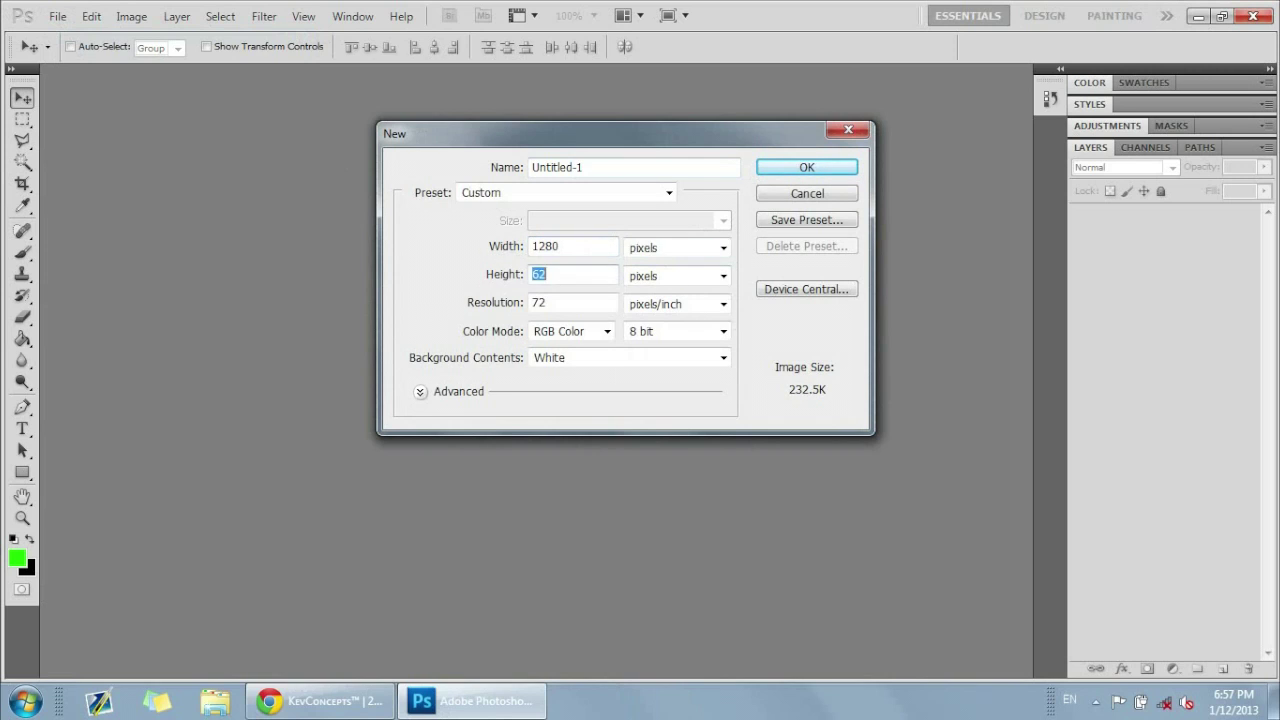
{"action": "type", "text": "702"}
{"action": "key", "text": "Return"}
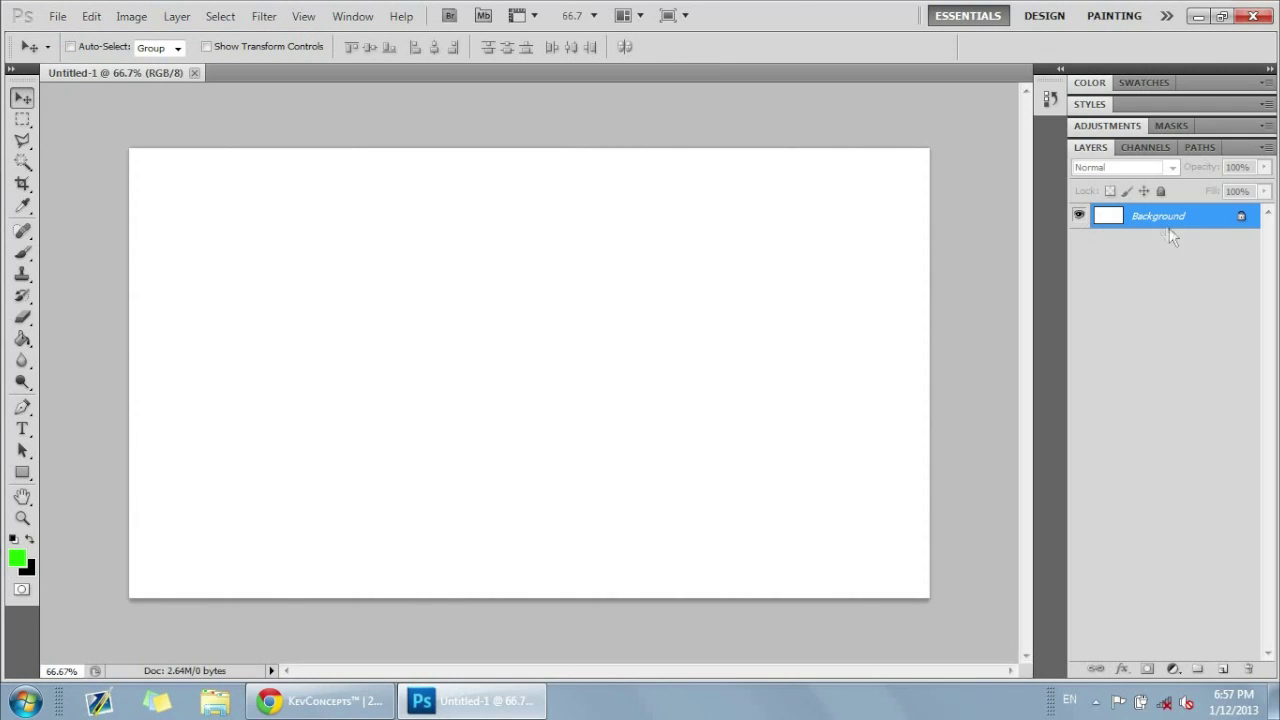
- Add a new layer, delete the white Background layer, and add a second empty layer
{"action": "left_click", "coordinate": [1221, 670]}
{"action": "left_click", "coordinate": [1193, 243]}
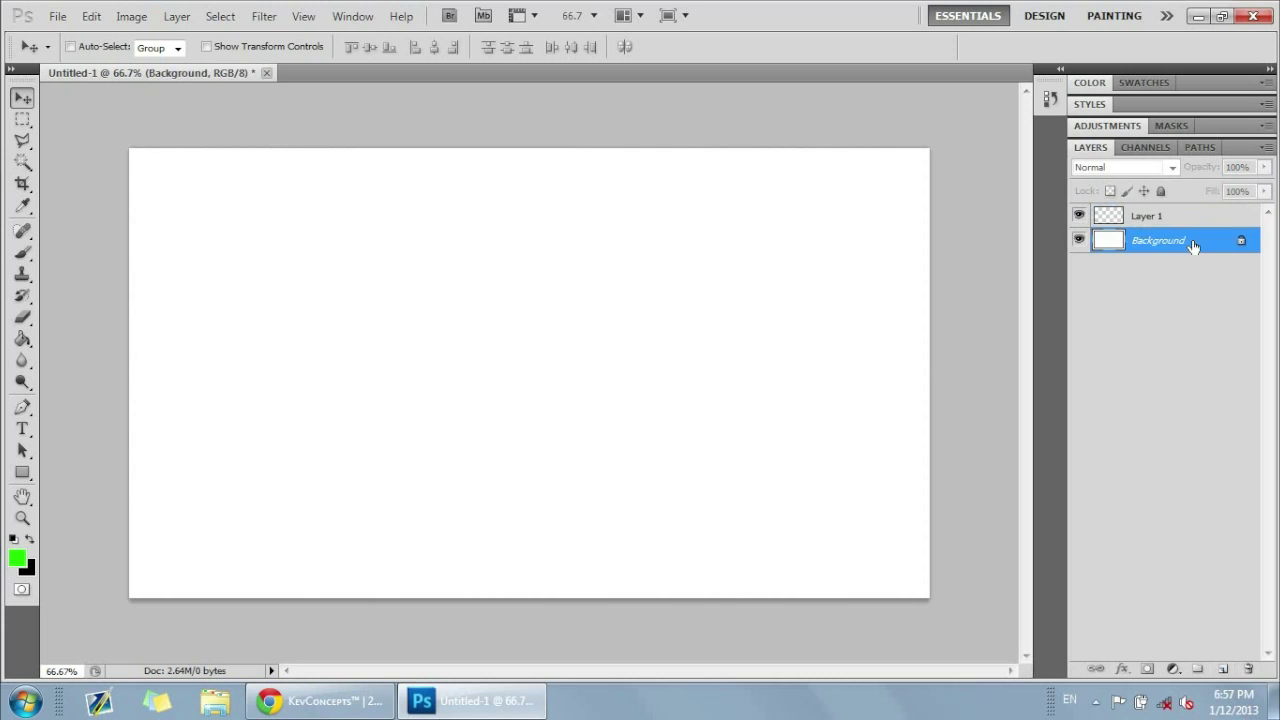
{"action": "key", "text": "Delete"}
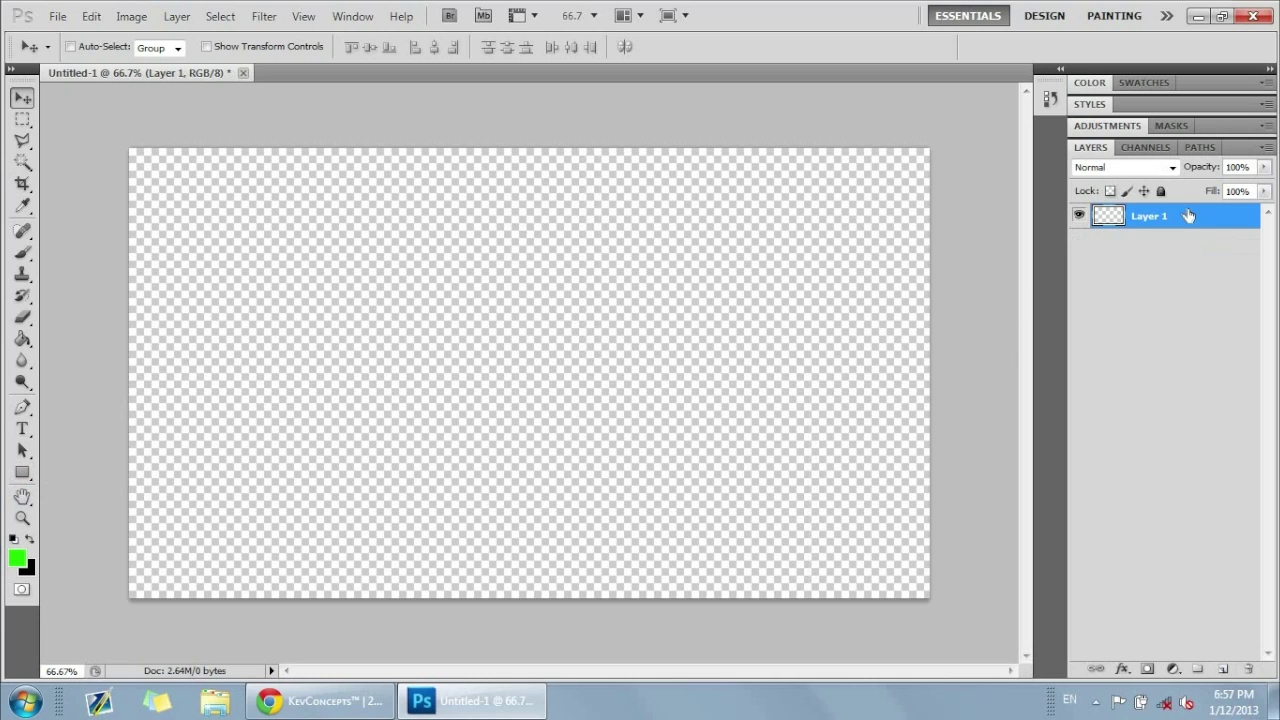
{"action": "left_click", "coordinate": [1222, 670]}
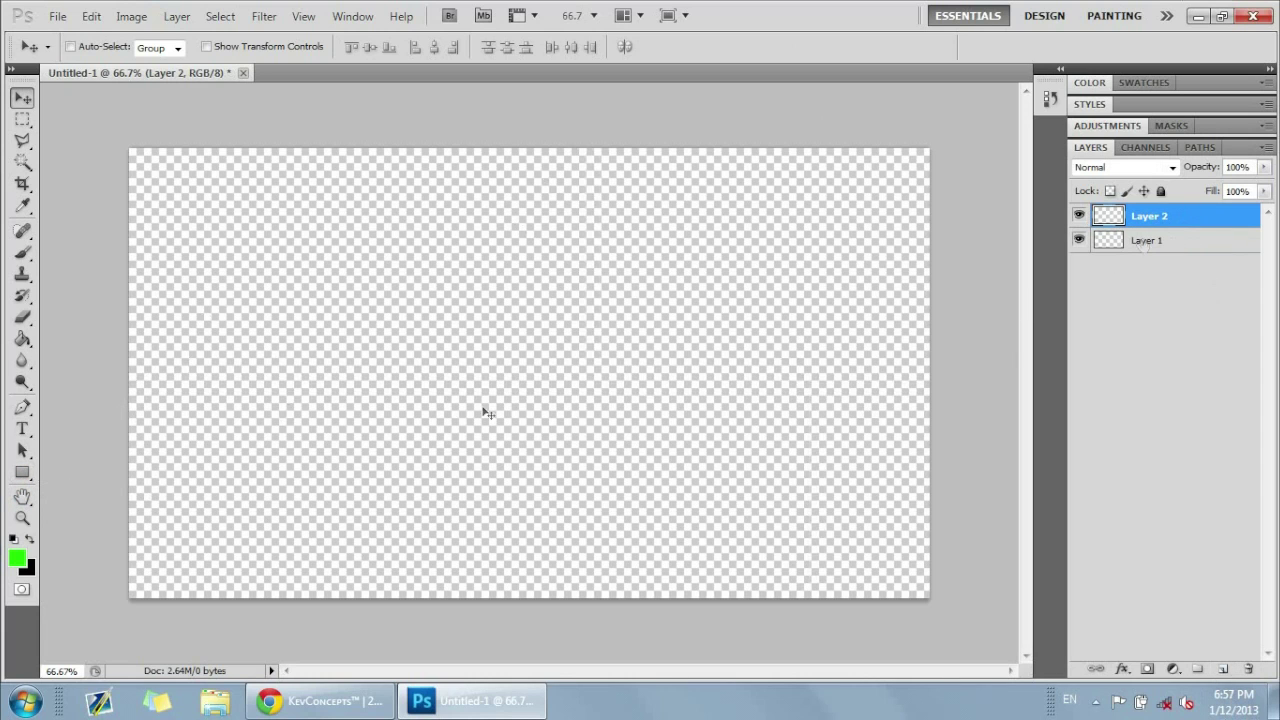
- Fill Layer 2 with black using the Paint Bucket and drag Layer 1 above it
{"action": "left_click", "coordinate": [17, 558]}
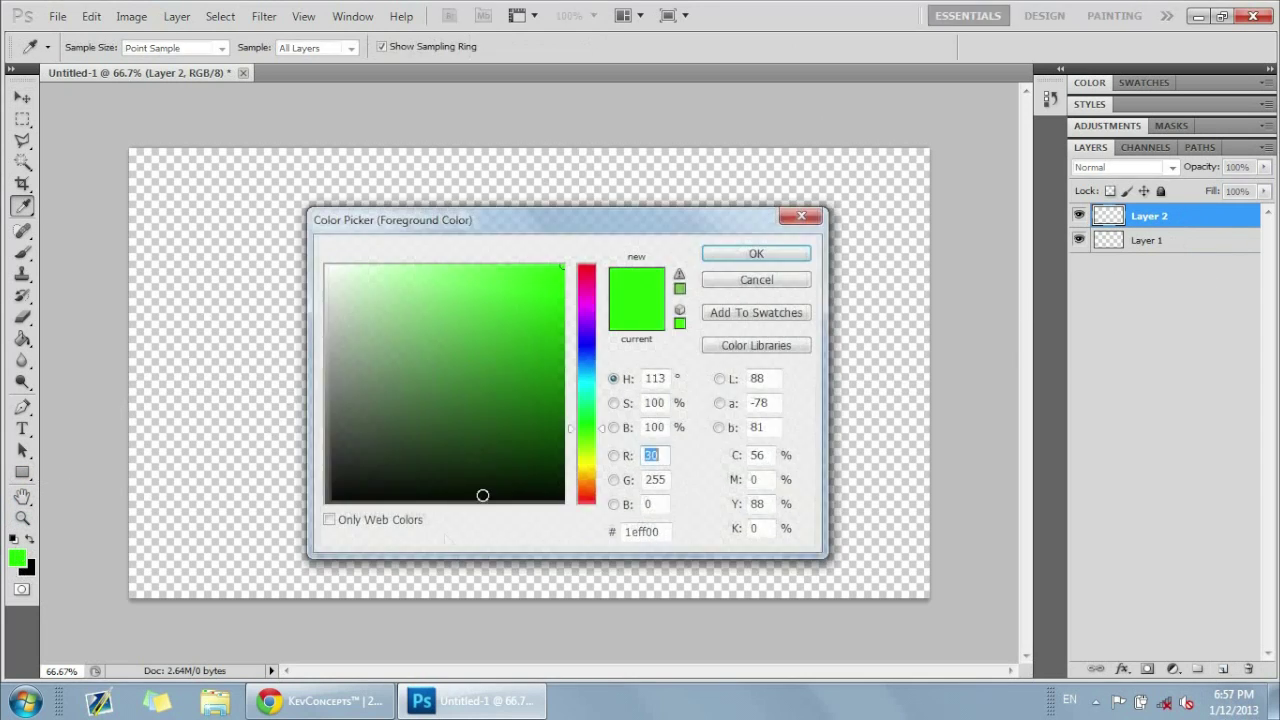
{"action": "left_click_drag", "start_coordinate": [480, 494], "coordinate": [326, 504]}
{"action": "left_click", "coordinate": [756, 256]}
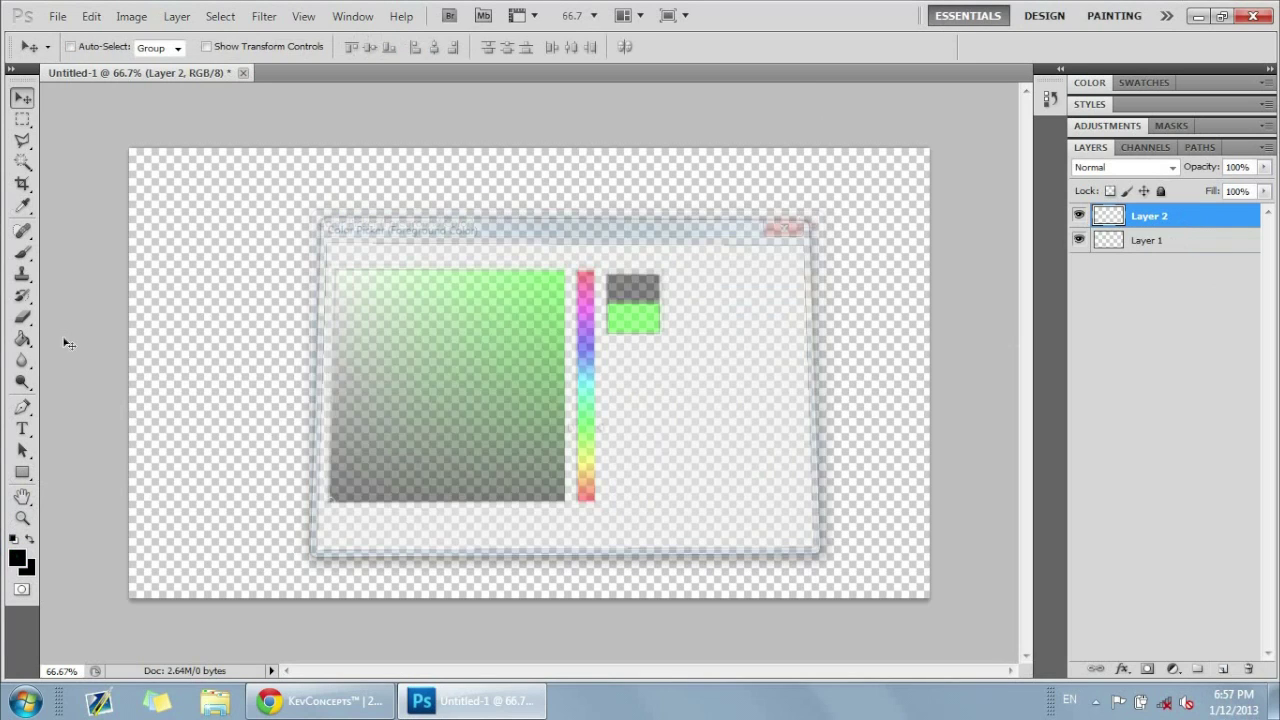
{"action": "key", "text": "g"}
{"action": "left_click", "coordinate": [580, 349]}
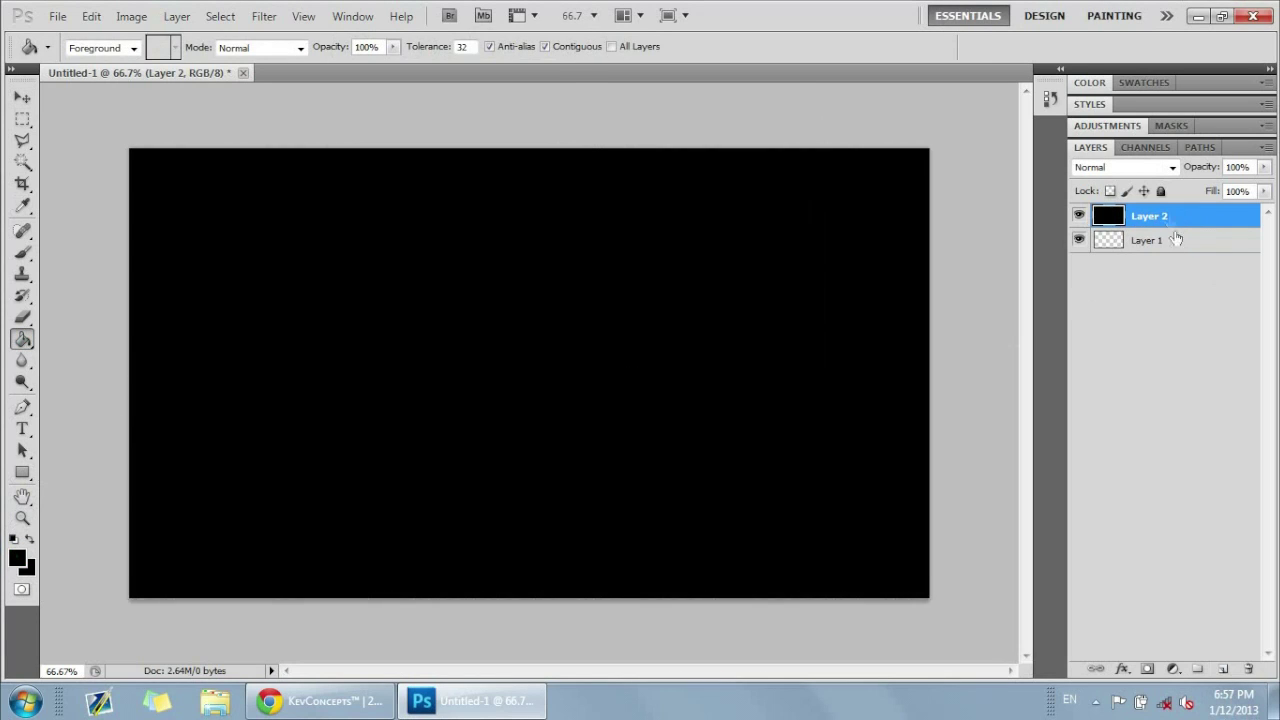
{"action": "left_click_drag", "start_coordinate": [1176, 240], "coordinate": [1178, 216]}
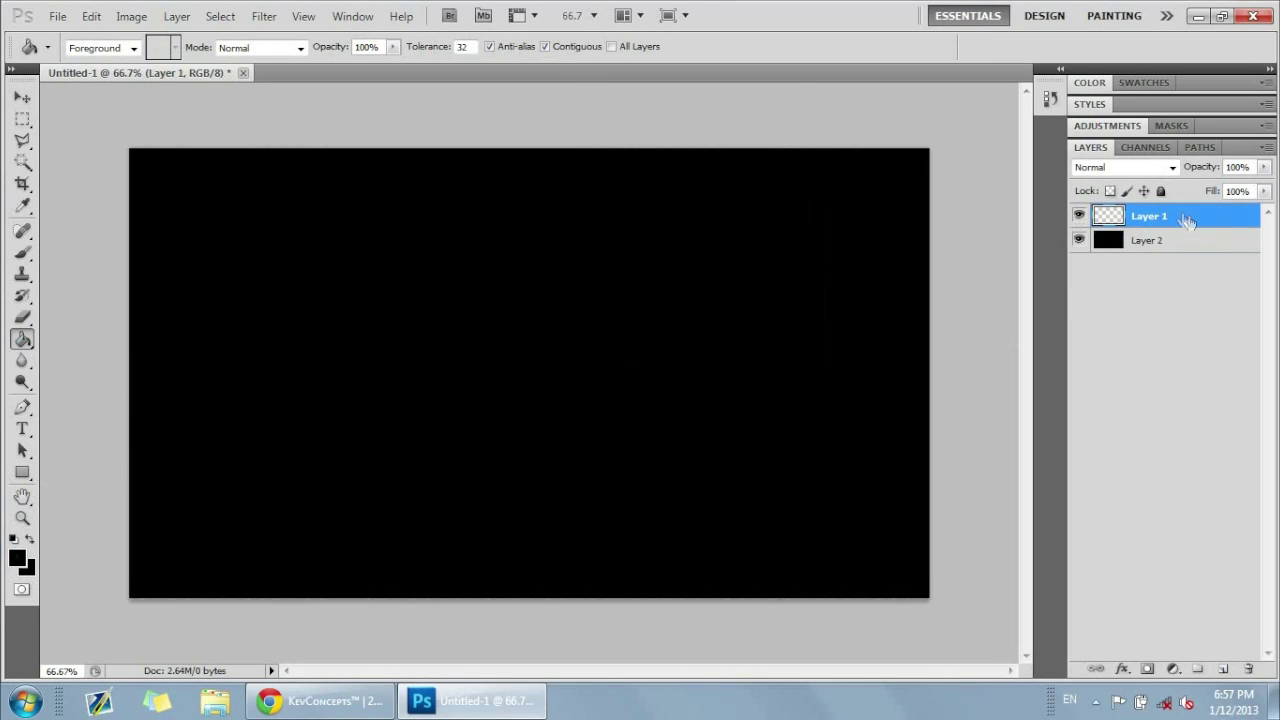
{"action": "left_click", "coordinate": [57, 16]}
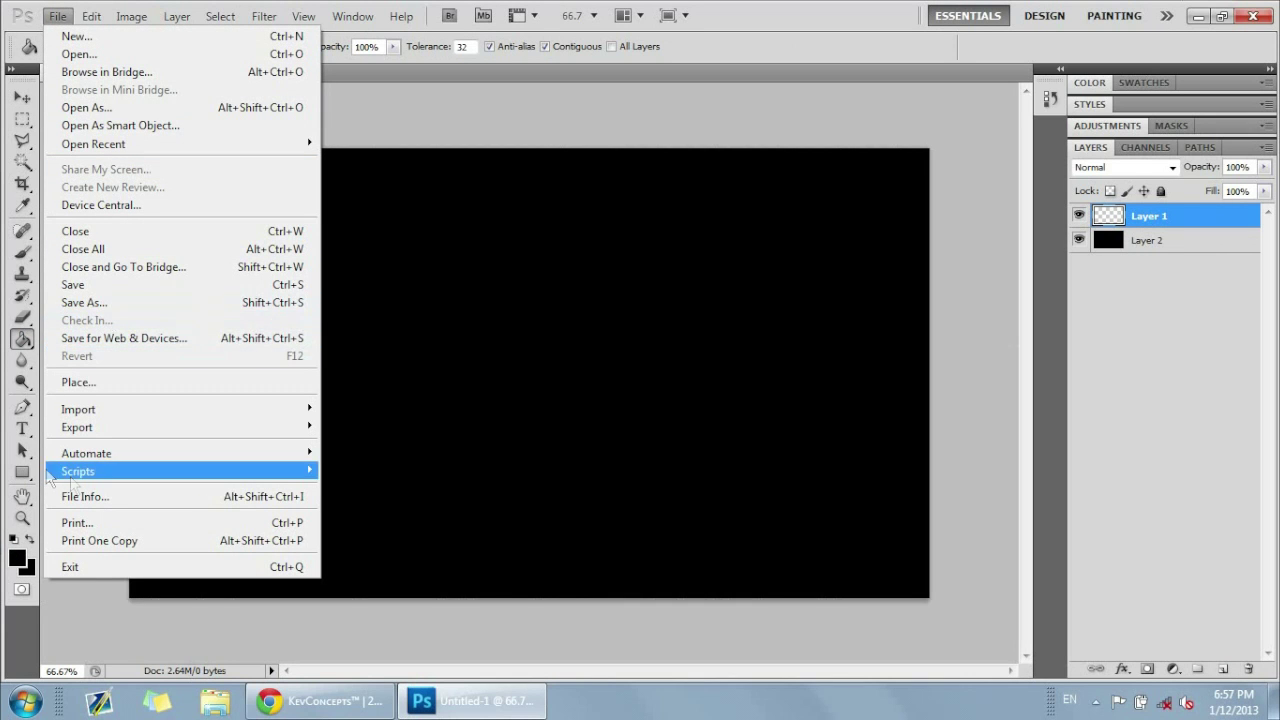
- Draw a wide text box across the canvas middle and set the text colour to white
{"action": "left_click", "coordinate": [22, 429]}
{"action": "left_click_drag", "start_coordinate": [175, 295], "coordinate": [887, 508]}
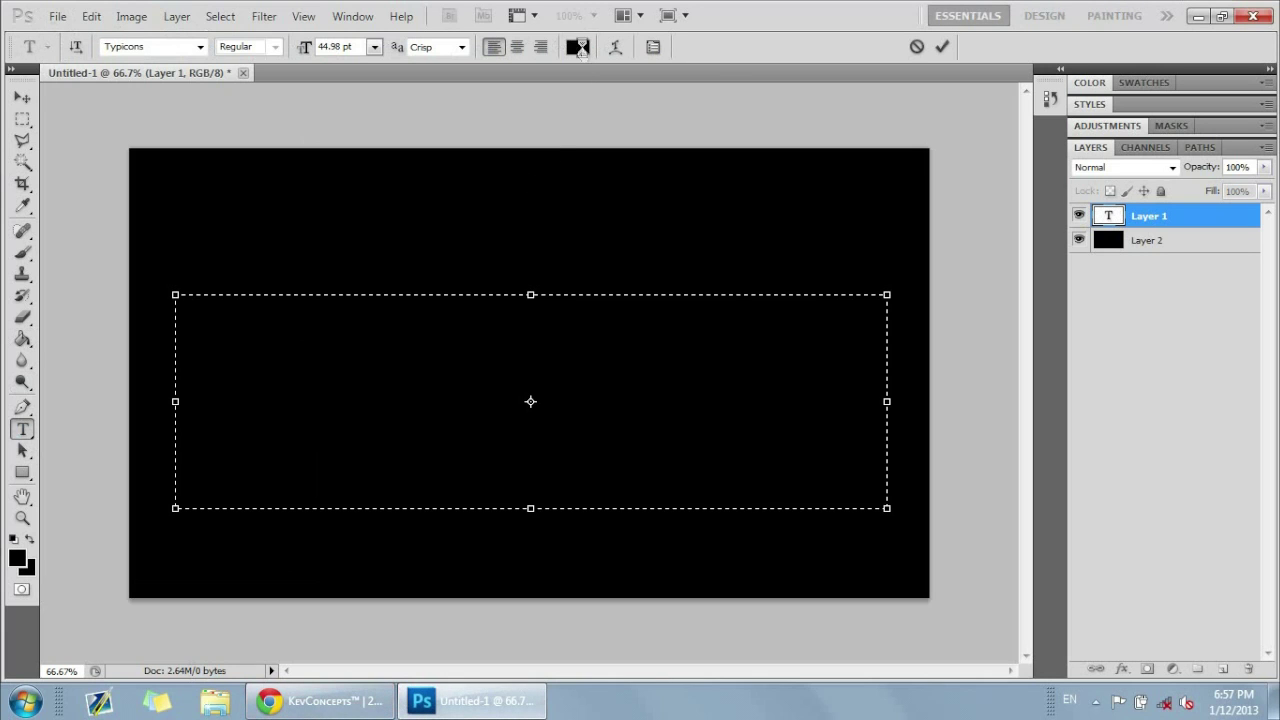
{"action": "left_click", "coordinate": [577, 47]}
{"action": "left_click_drag", "start_coordinate": [494, 366], "coordinate": [326, 266]}
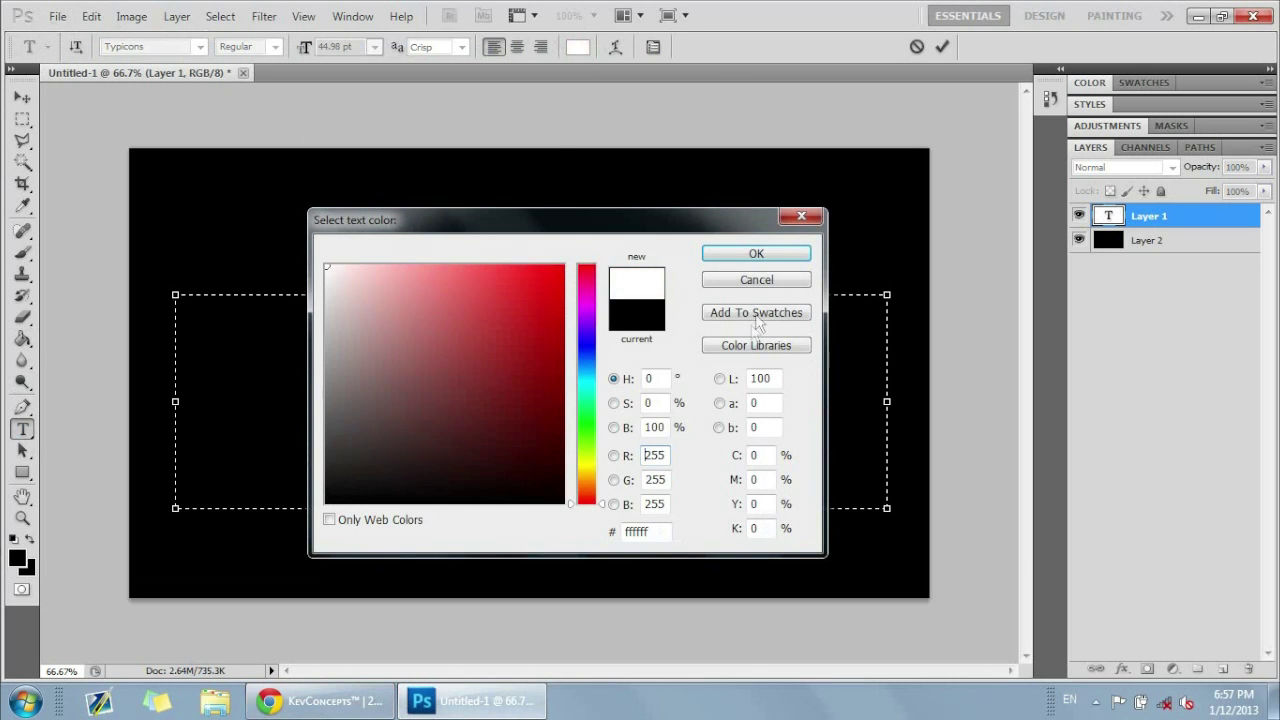
{"action": "left_click", "coordinate": [756, 253]}
- Choose the BatmanForeverAlternate font for the text
{"action": "left_click", "coordinate": [200, 47]}
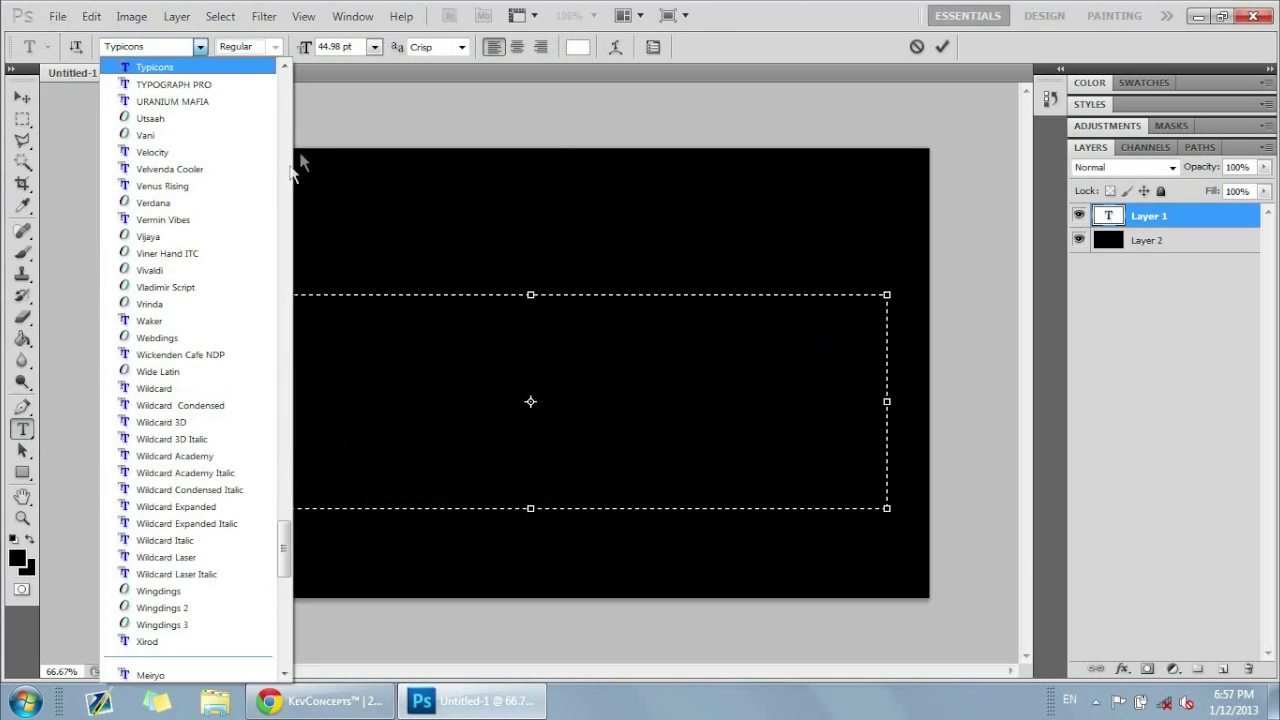
{"action": "scroll", "coordinate": [249, 300], "scroll_direction": "up", "scroll_amount": 20}
{"action": "scroll", "coordinate": [283, 104], "scroll_direction": "down", "scroll_amount": 7}
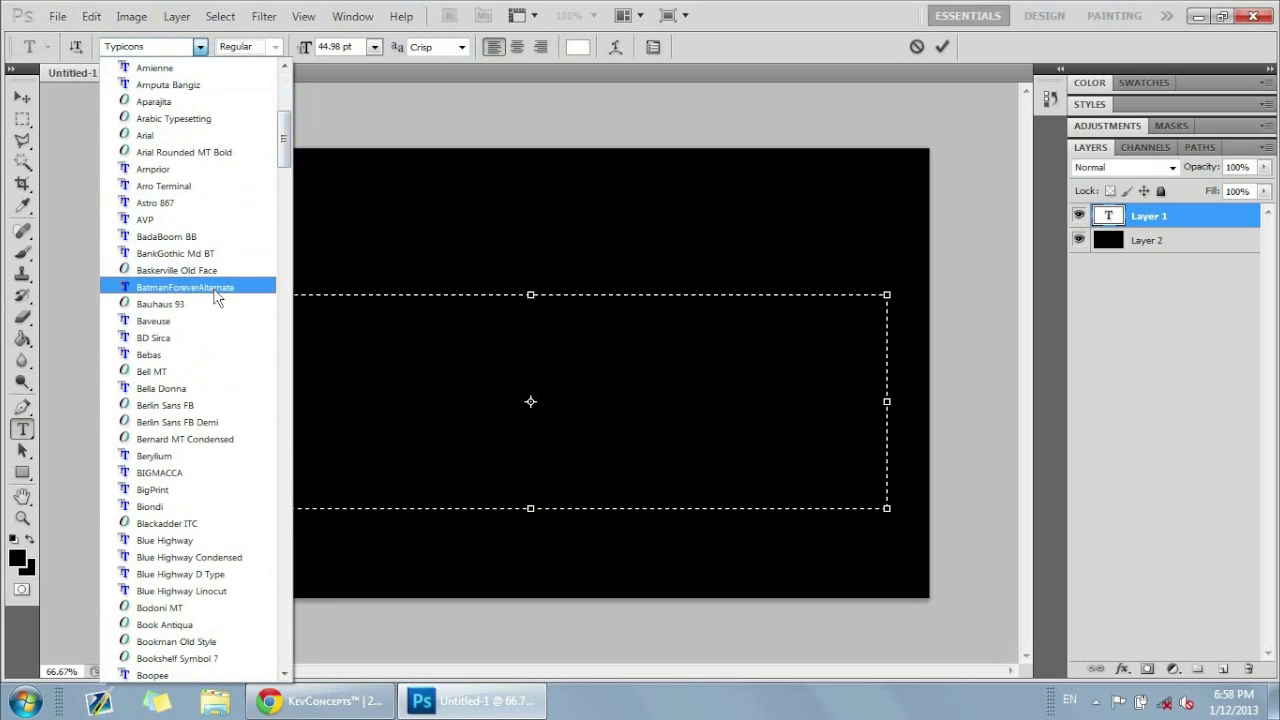
{"action": "left_click", "coordinate": [219, 287]}
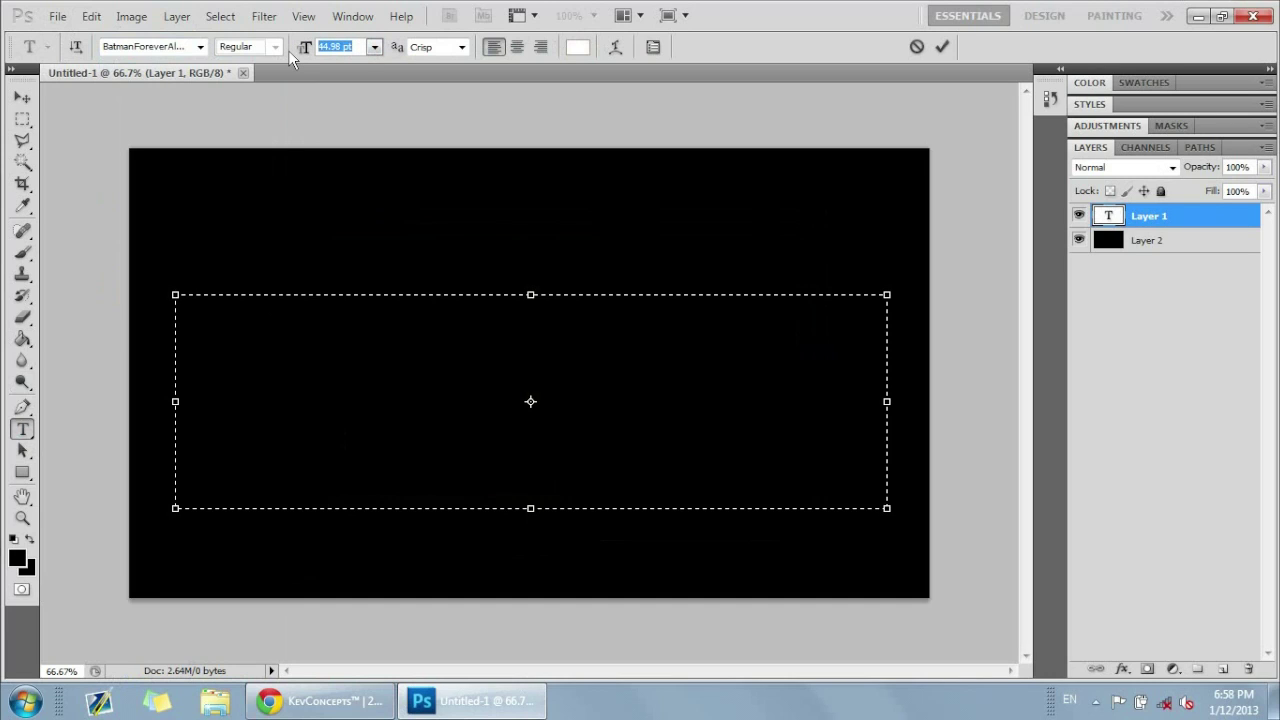
- Set the font size to 100 pt, type the letter K and select it
{"action": "type", "text": "100"}
{"action": "key", "text": "Return"}
{"action": "type", "text": "K"}
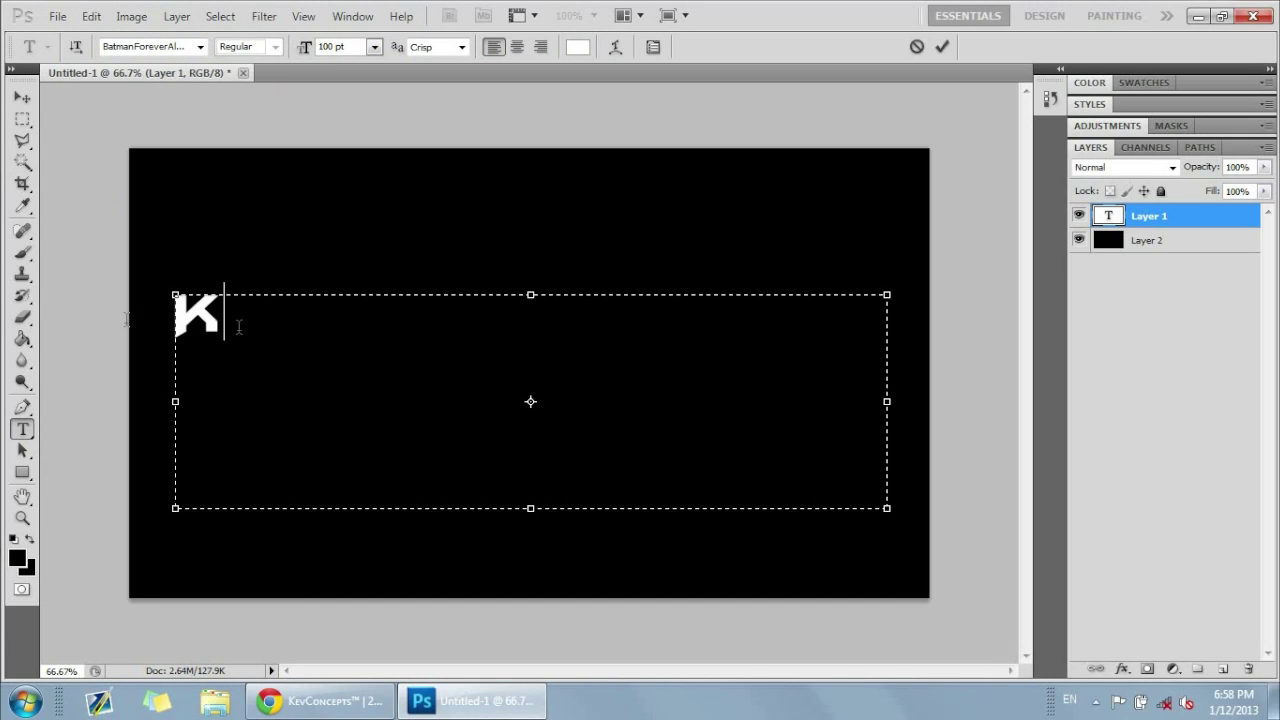
{"action": "key", "text": "ctrl+a"}
{"action": "left_click", "coordinate": [284, 333]}
{"action": "key", "text": "ctrl+a"}
{"action": "left_click", "coordinate": [309, 314]}
{"action": "key", "text": "ctrl+a"}
{"action": "left_click", "coordinate": [337, 335]}
{"action": "key", "text": "ctrl+a"}
- Enlarge the K to 250 pt, shrink its text box, and move it further right
{"action": "left_click", "coordinate": [201, 50]}
{"action": "left_click", "coordinate": [358, 362]}
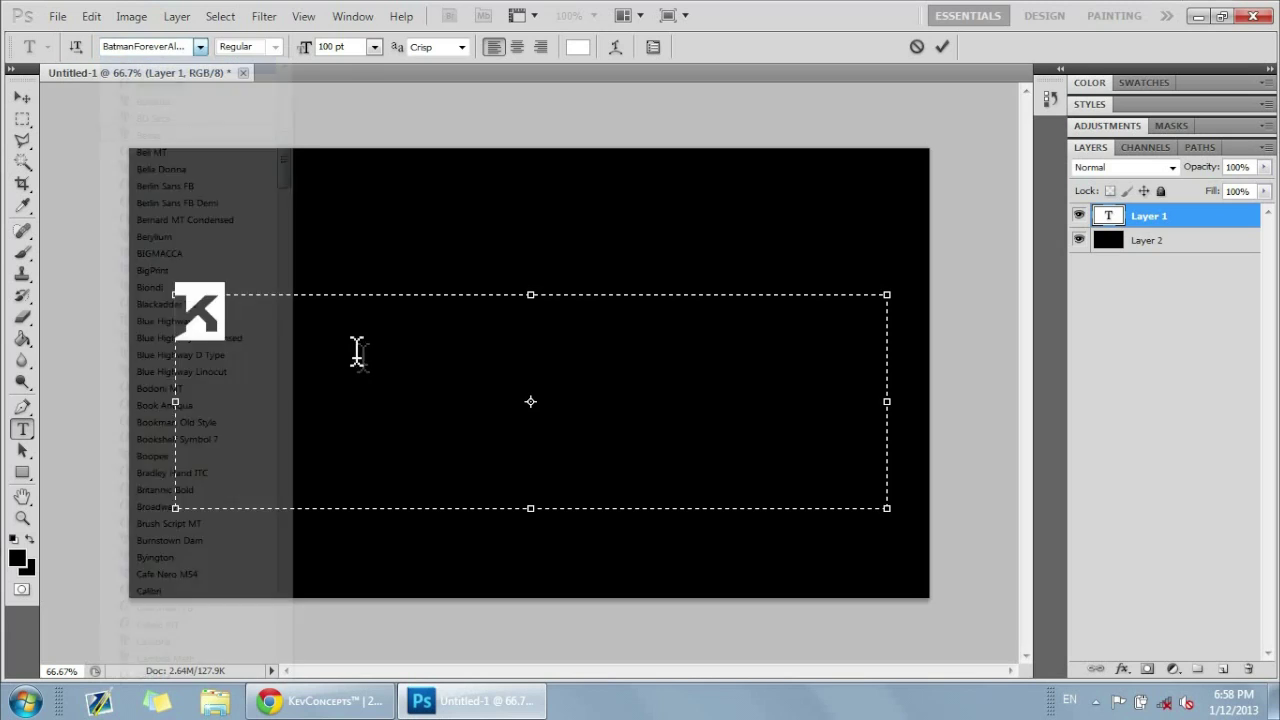
{"action": "key", "text": "ctrl+a"}
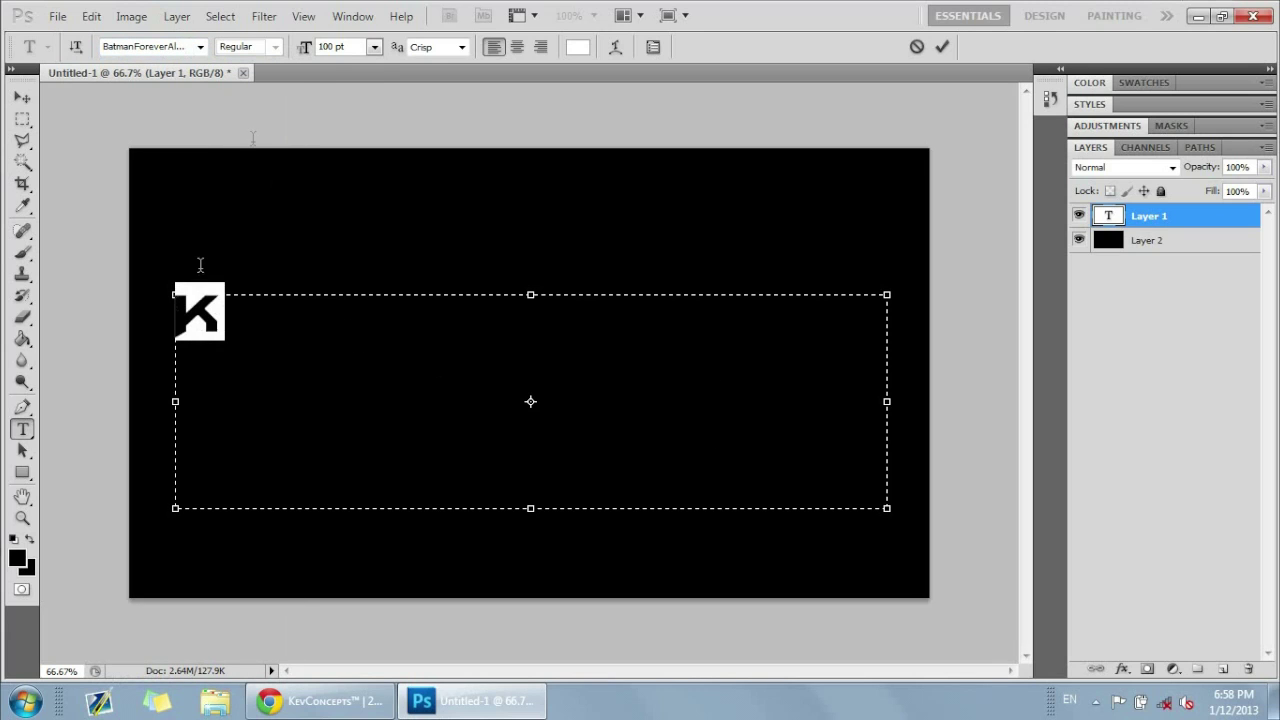
{"action": "left_click", "coordinate": [358, 46]}
{"action": "type", "text": "200"}
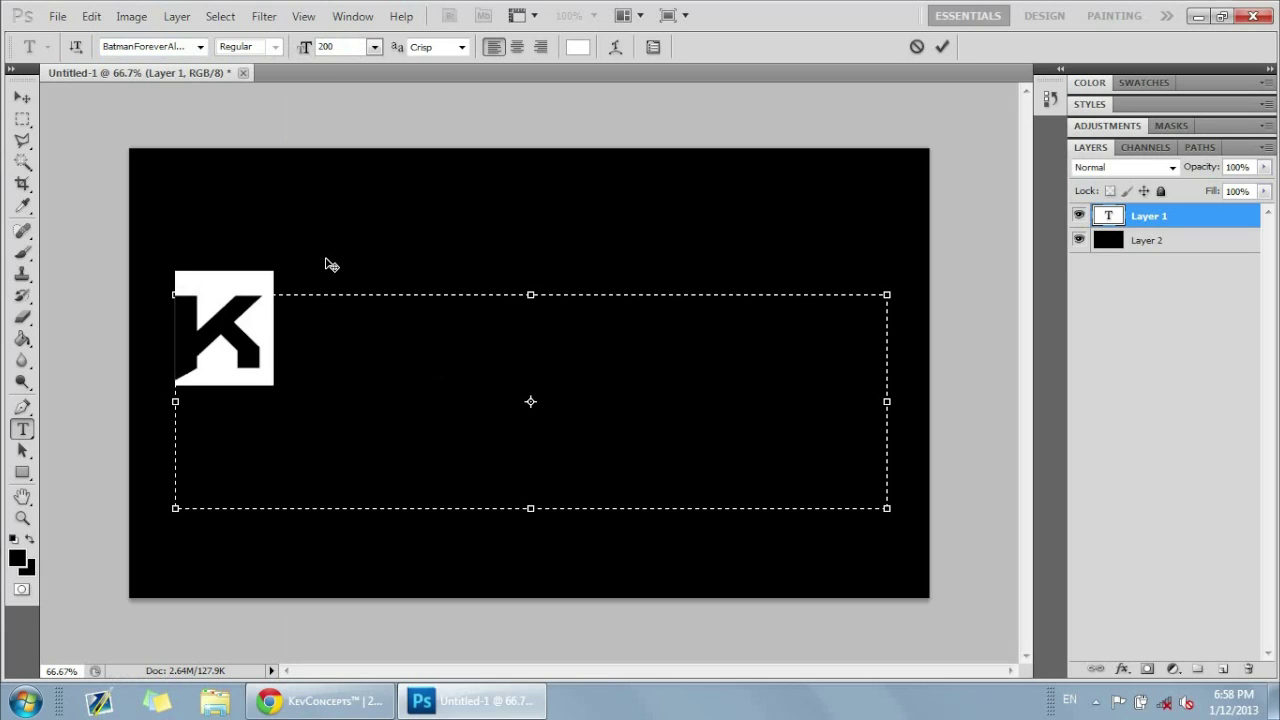
{"action": "left_click", "coordinate": [320, 328]}
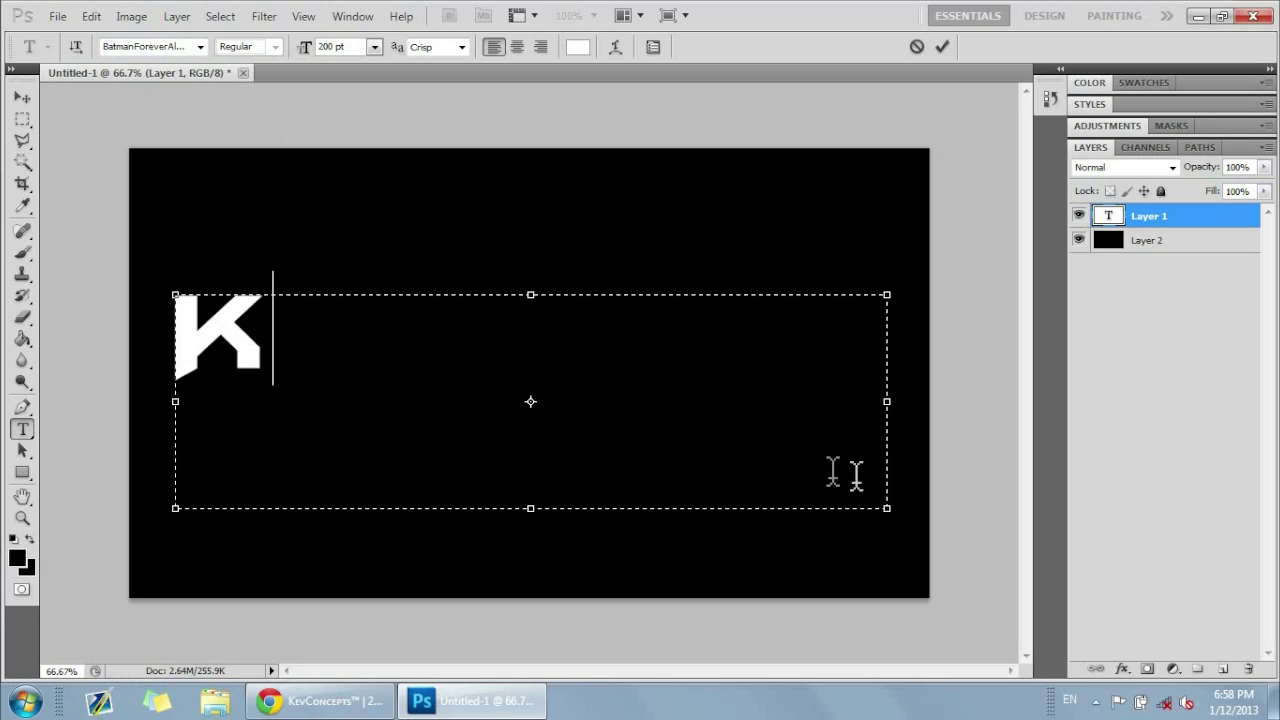
{"action": "left_click_drag", "start_coordinate": [886, 510], "coordinate": [349, 444]}
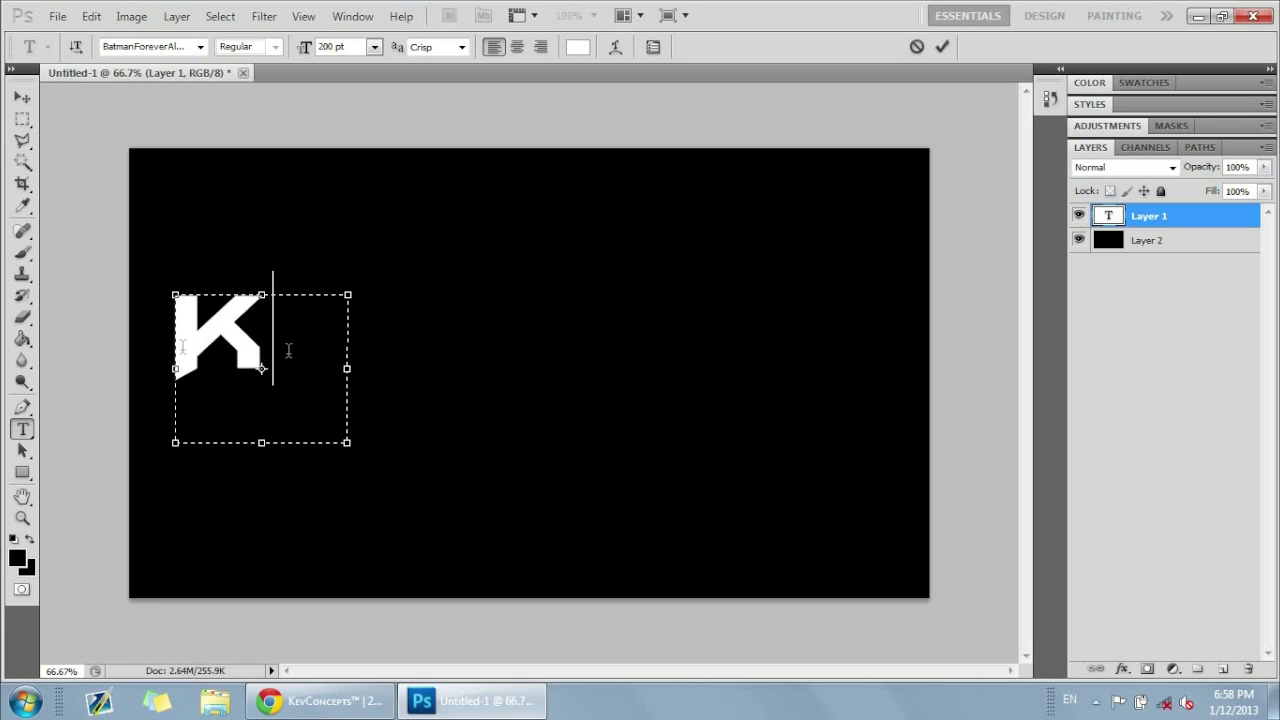
{"action": "key", "text": "ctrl+a"}
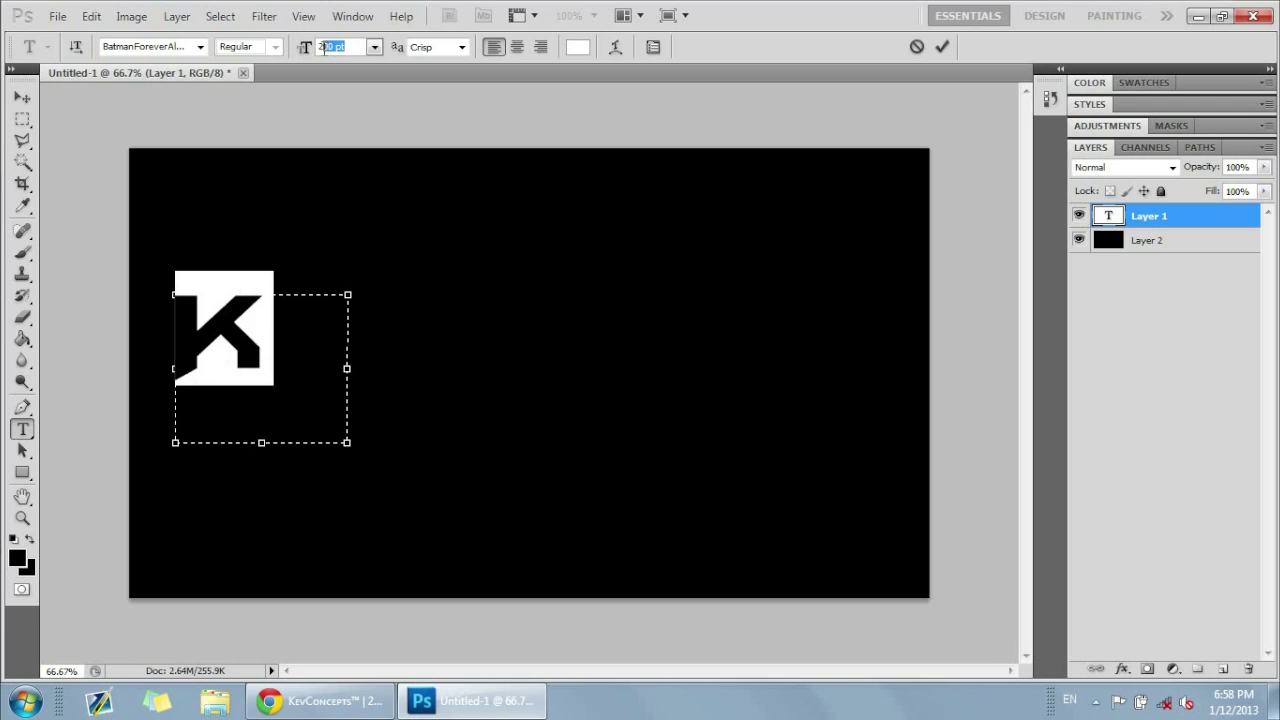
{"action": "type", "text": "250"}
{"action": "key", "text": "Return"}
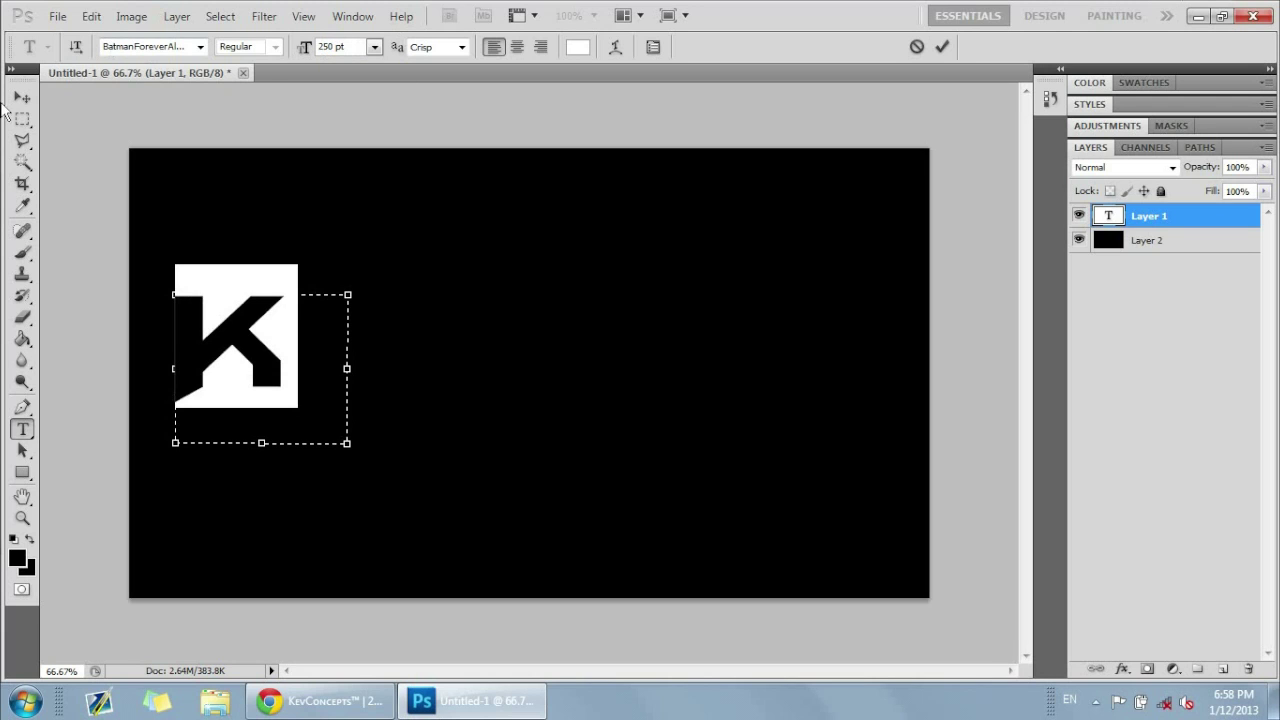
{"action": "left_click", "coordinate": [21, 97]}
{"action": "left_click_drag", "start_coordinate": [294, 357], "coordinate": [346, 345]}
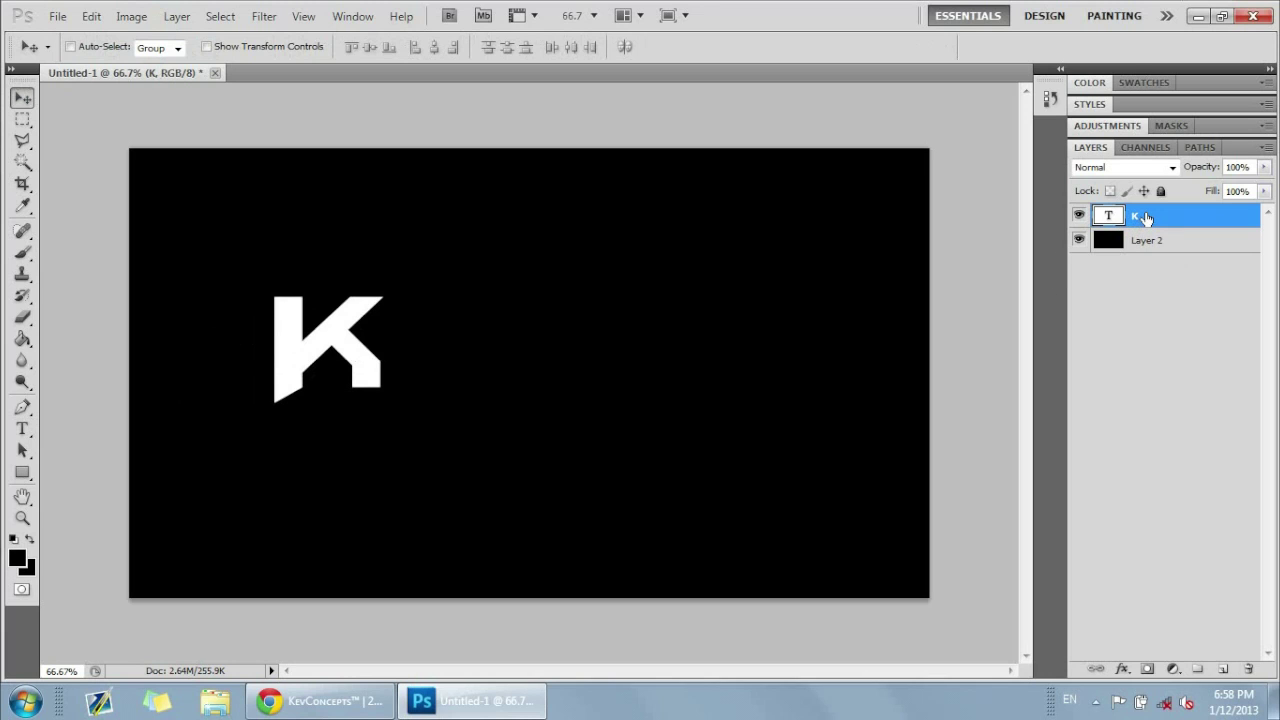
- Alt-drag a copy of the K to its right and retype it as E
{"action": "left_click_drag", "start_coordinate": [369, 363], "coordinate": [506, 363], "text": "alt"}
{"action": "left_click", "coordinate": [22, 428]}
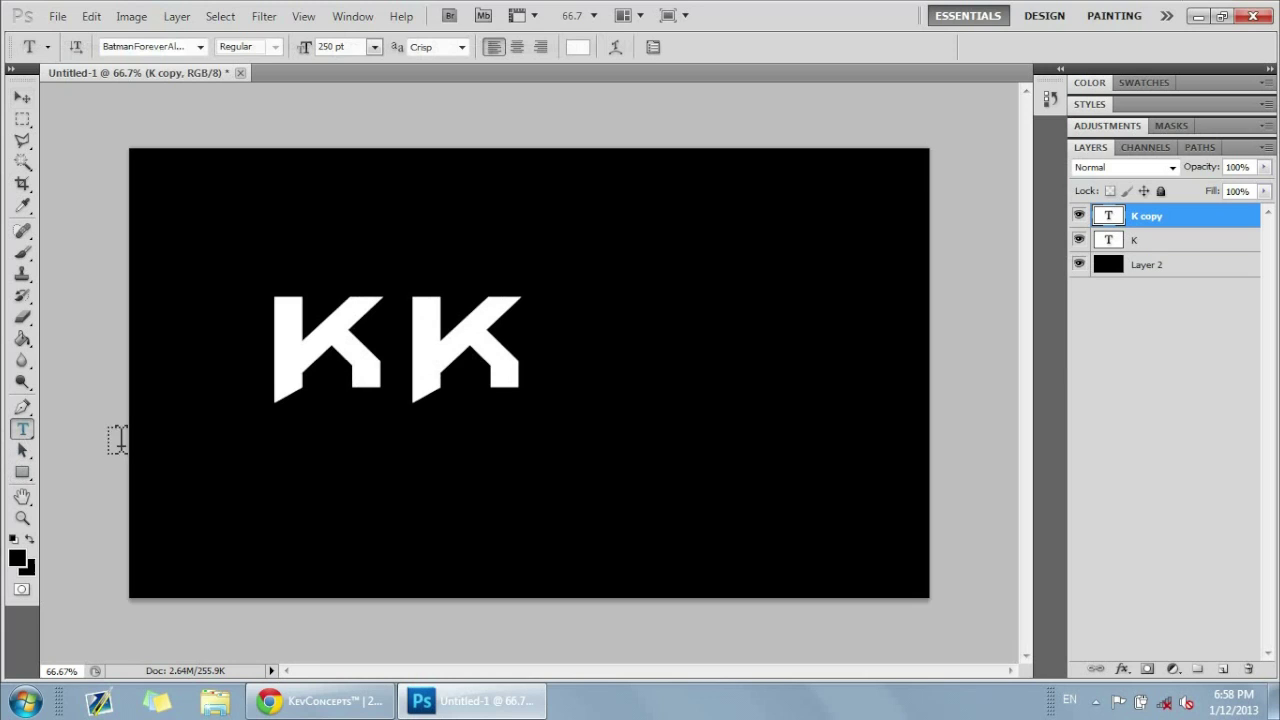
{"action": "left_click", "coordinate": [497, 365]}
{"action": "key", "text": "BackSpace"}
{"action": "type", "text": "E"}
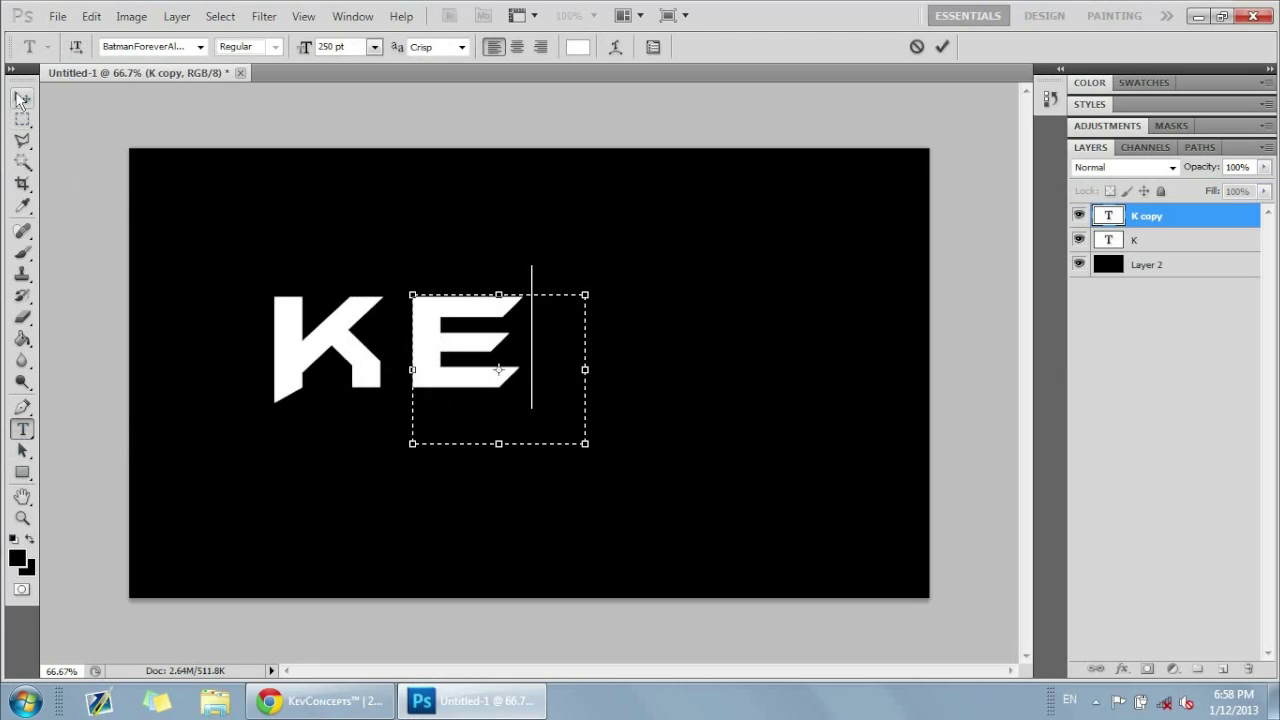
{"action": "left_click", "coordinate": [22, 97]}
- Duplicate the E twice and retype the middle copy as V
{"action": "left_click_drag", "start_coordinate": [451, 363], "coordinate": [625, 368], "text": "alt"}
{"action": "left_click_drag", "start_coordinate": [630, 368], "coordinate": [827, 368], "text": "alt"}
{"action": "left_click", "coordinate": [22, 428]}
{"action": "left_click", "coordinate": [670, 410]}
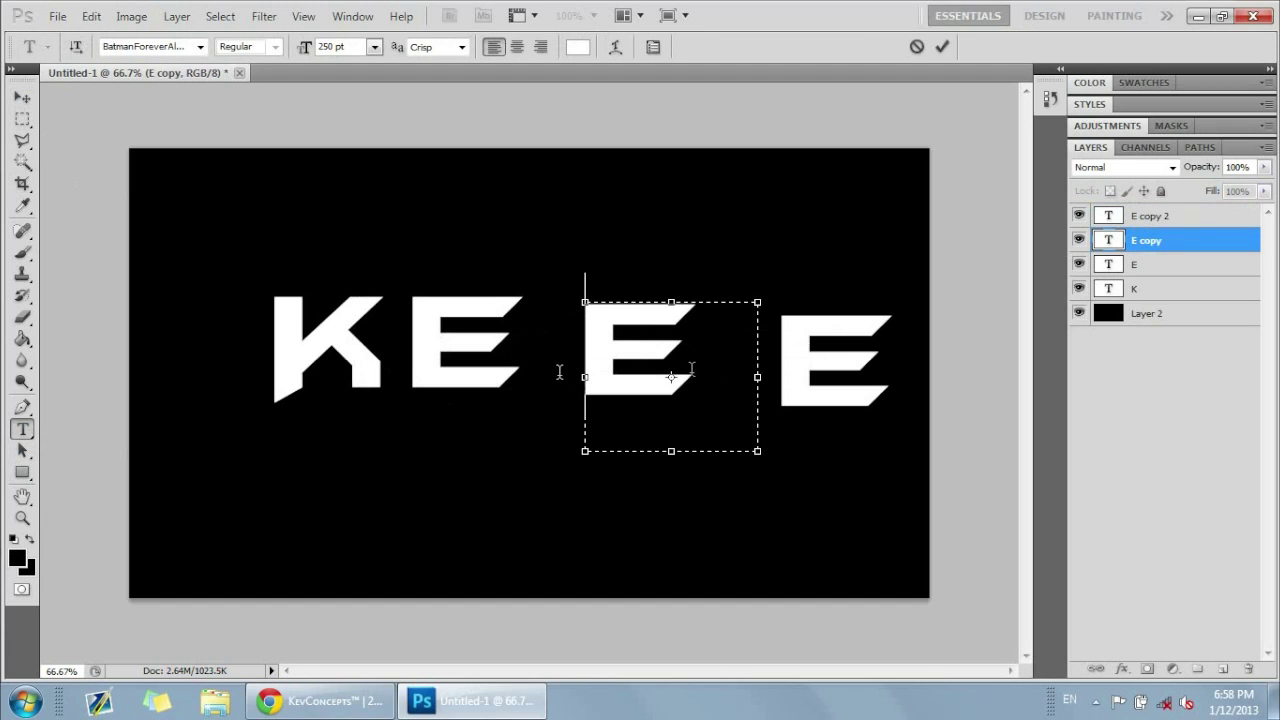
{"action": "key", "text": "ctrl+a"}
{"action": "type", "text": "V"}
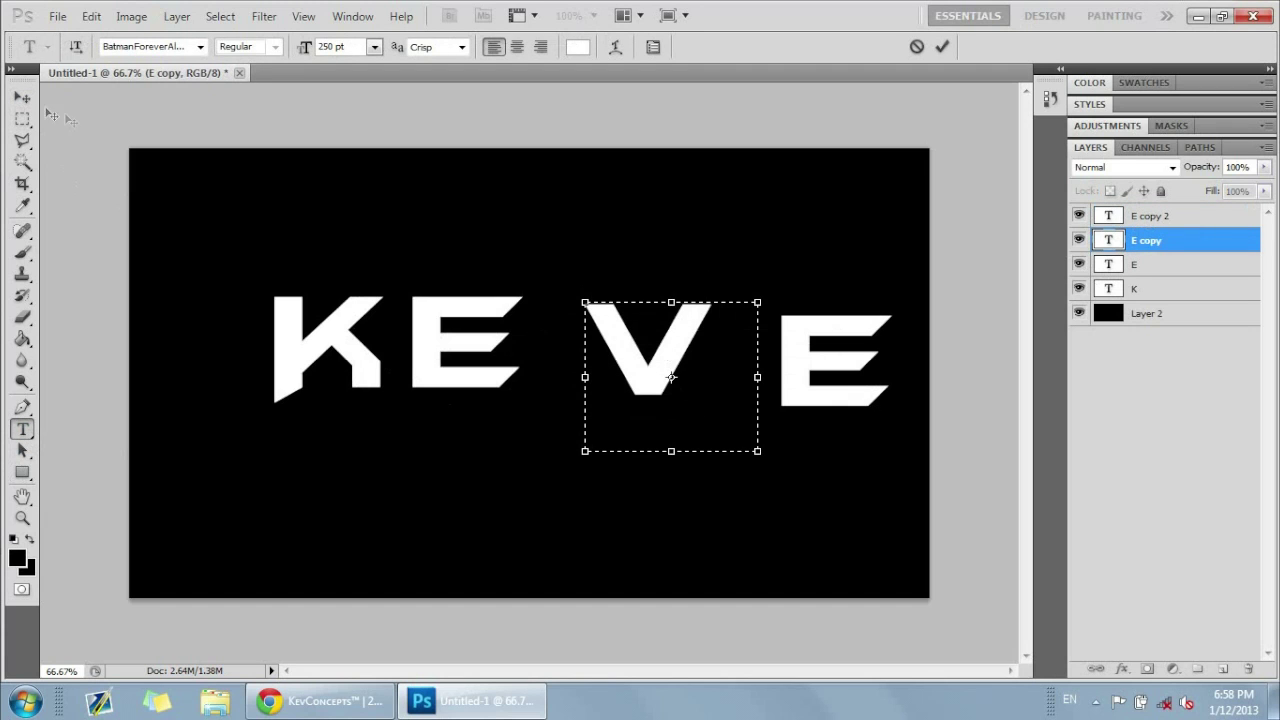
{"action": "left_click", "coordinate": [22, 97]}
- Delete the extra far-right E layer and select the K layer
{"action": "left_click", "coordinate": [22, 429]}
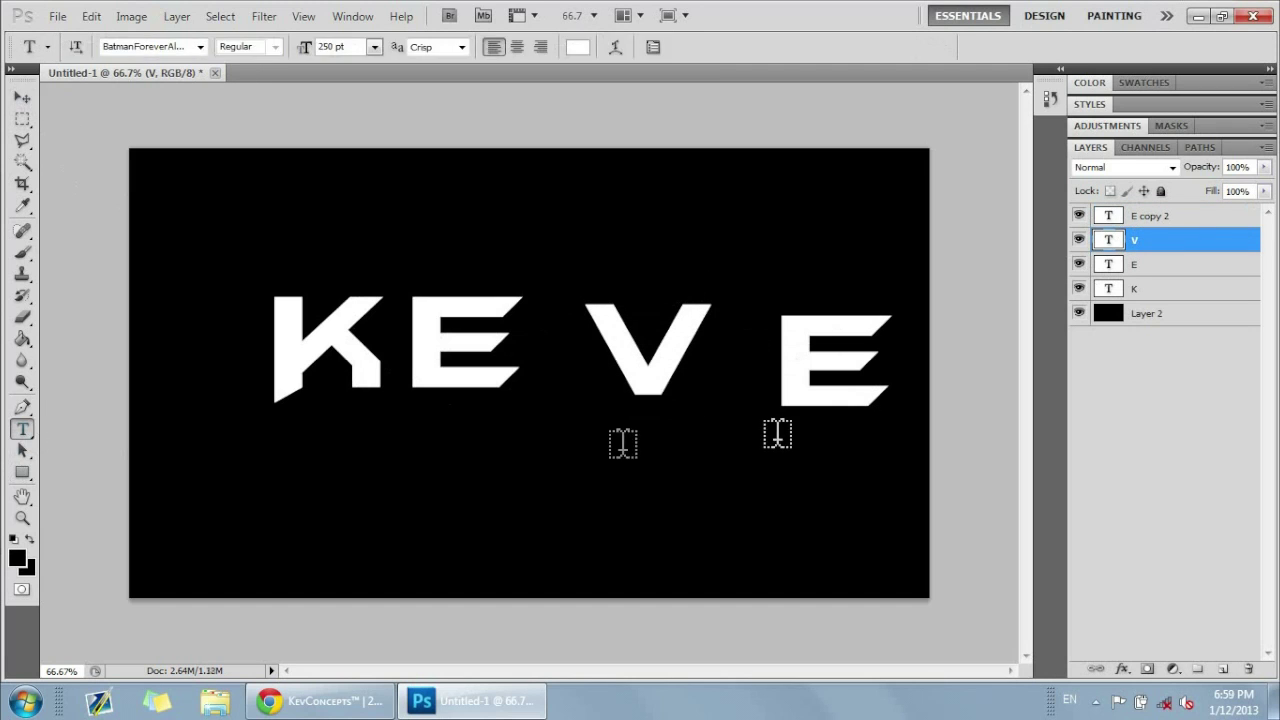
{"action": "left_click", "coordinate": [775, 432]}
{"action": "key", "text": "ctrl+a"}
{"action": "left_click", "coordinate": [22, 97]}
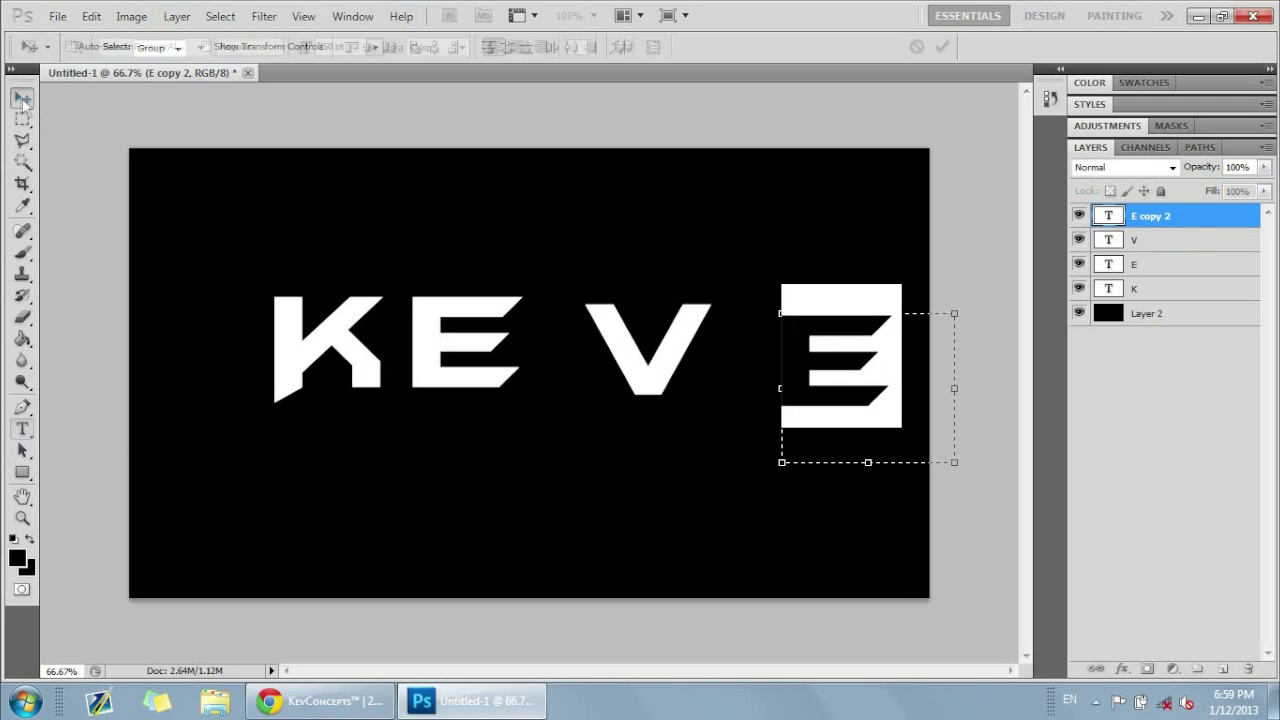
{"action": "key", "text": "Delete"}
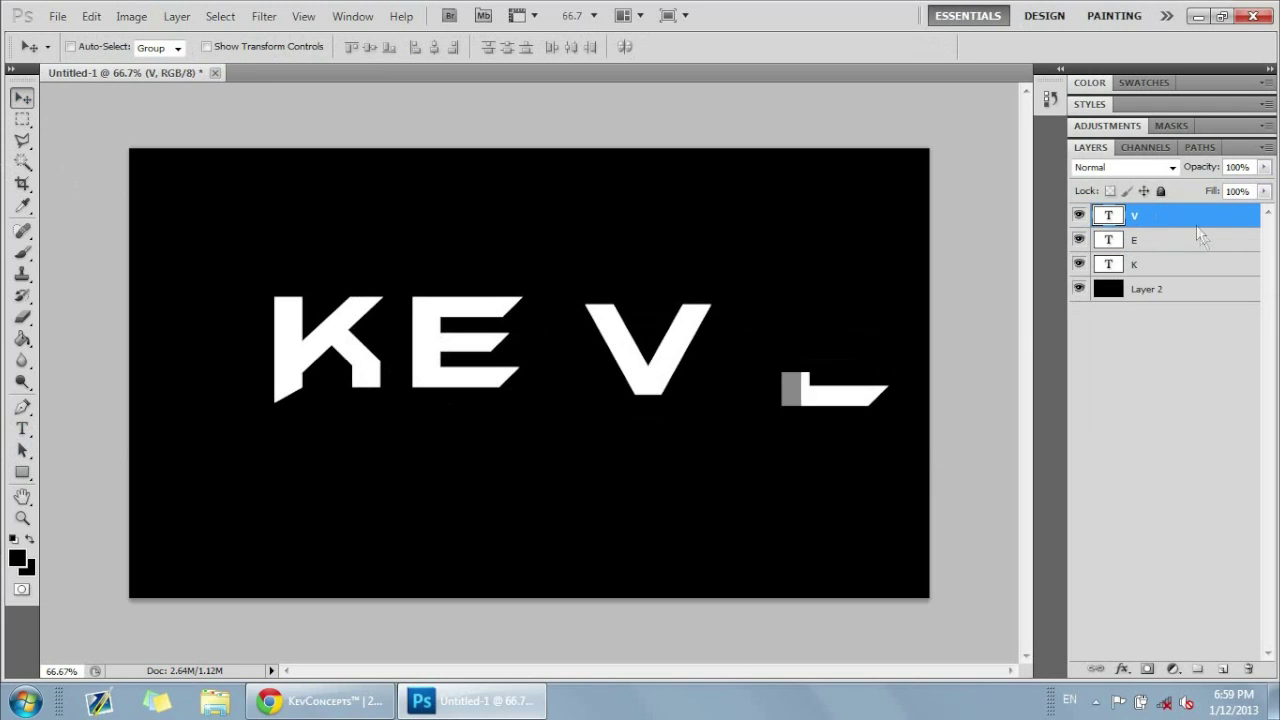
{"action": "key", "text": "alt+bracketleft"}
{"action": "key", "text": "alt+bracketleft"}
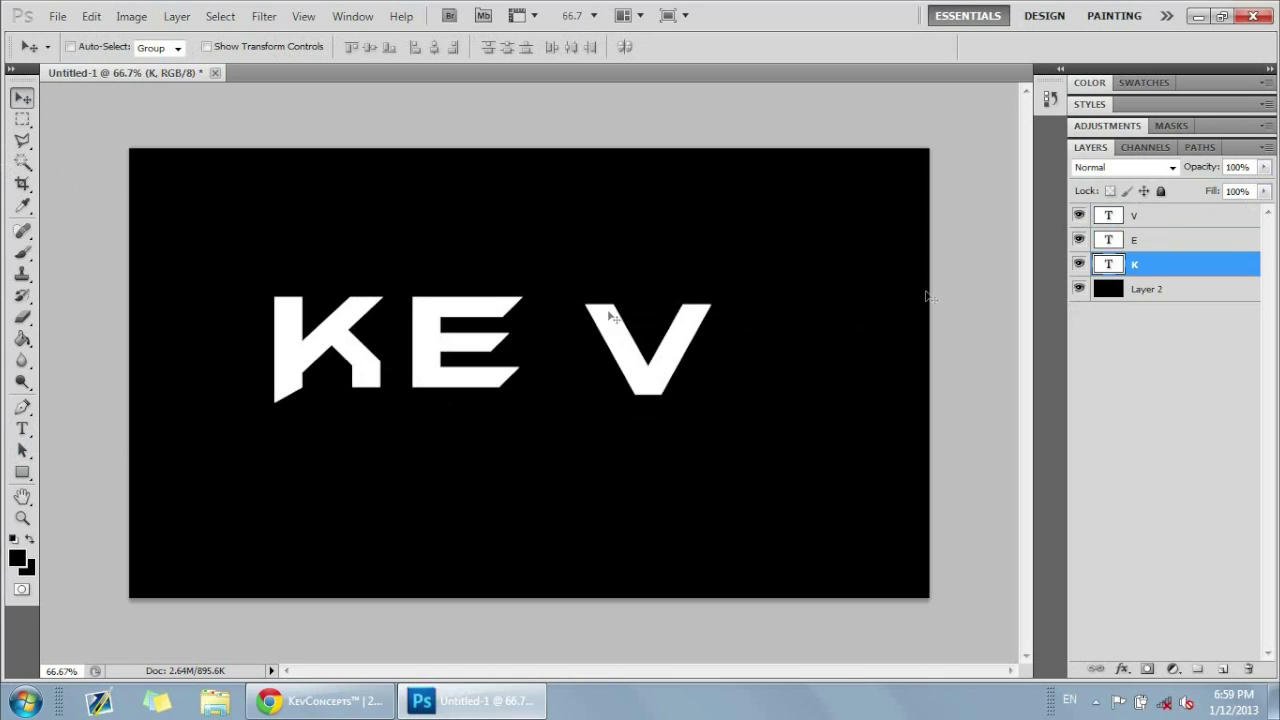
- Slide the K, E and V layers together so the letters overlap tightly
{"action": "left_click_drag", "start_coordinate": [474, 378], "coordinate": [430, 385]}
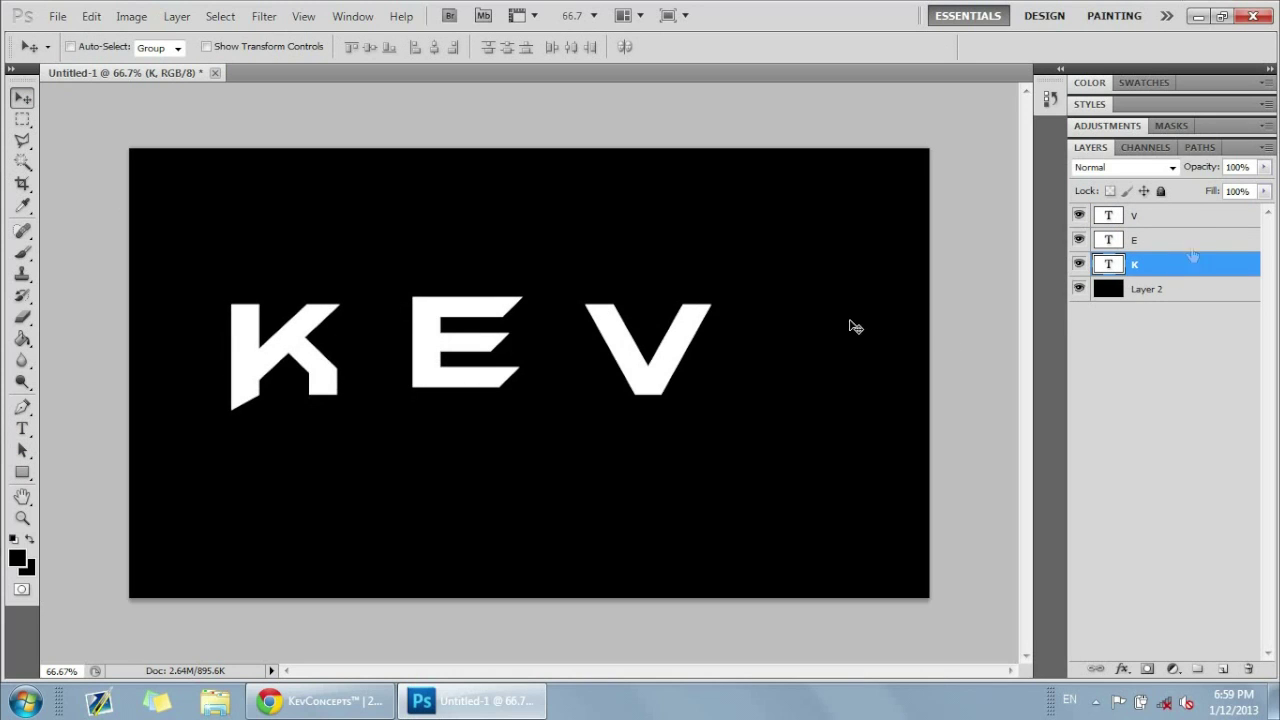
{"action": "left_click_drag", "start_coordinate": [354, 346], "coordinate": [439, 339]}
{"action": "left_click", "coordinate": [1138, 241]}
{"action": "left_click_drag", "start_coordinate": [449, 420], "coordinate": [437, 369]}
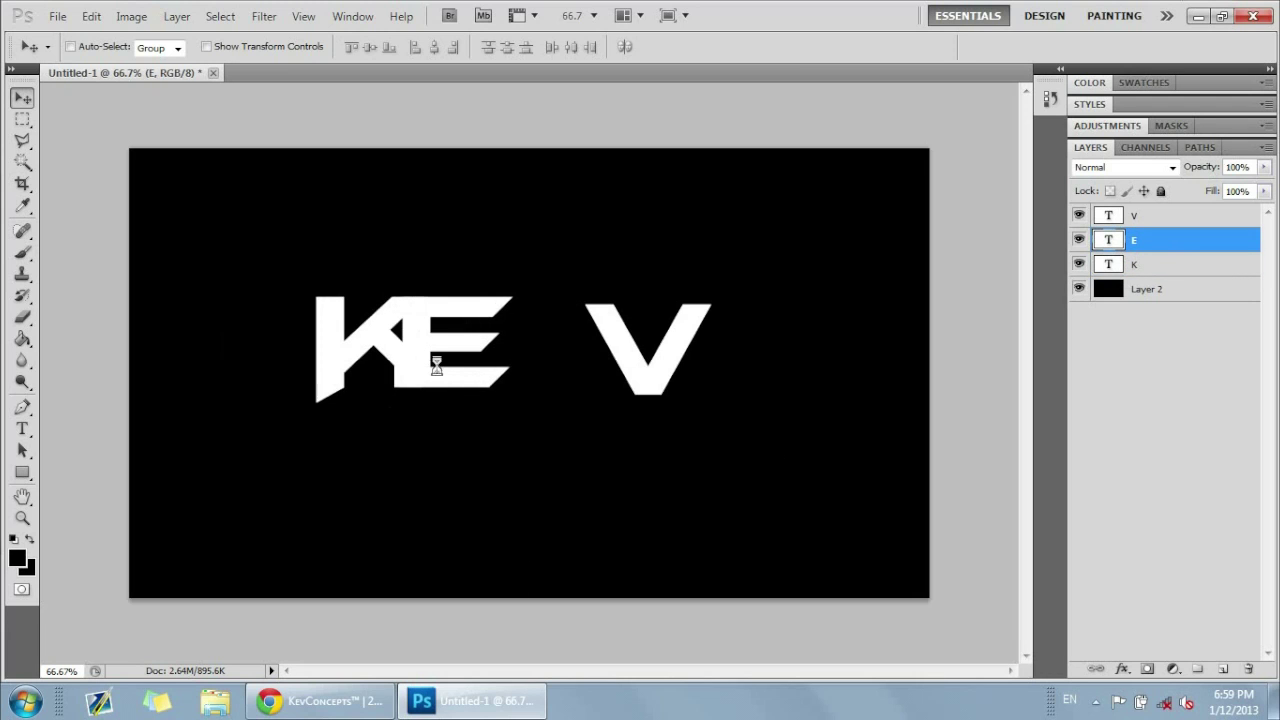
{"action": "left_click", "coordinate": [1180, 216]}
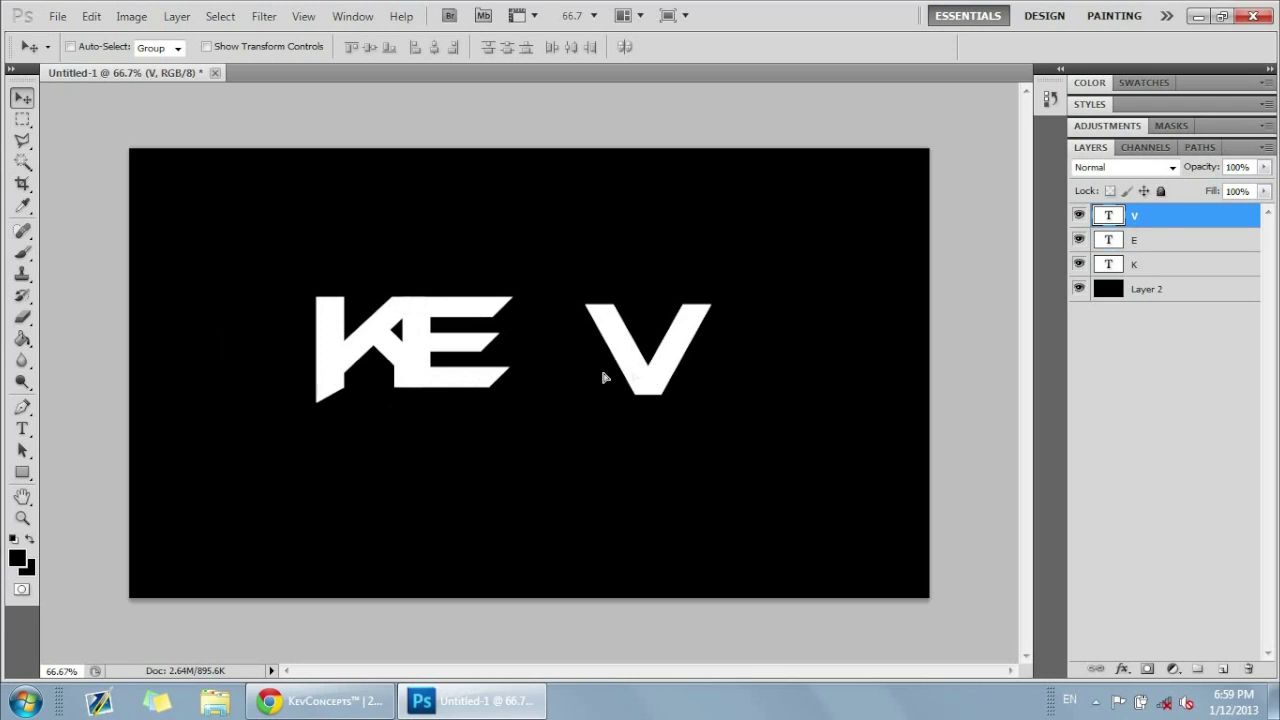
{"action": "left_click_drag", "start_coordinate": [603, 377], "coordinate": [505, 375]}
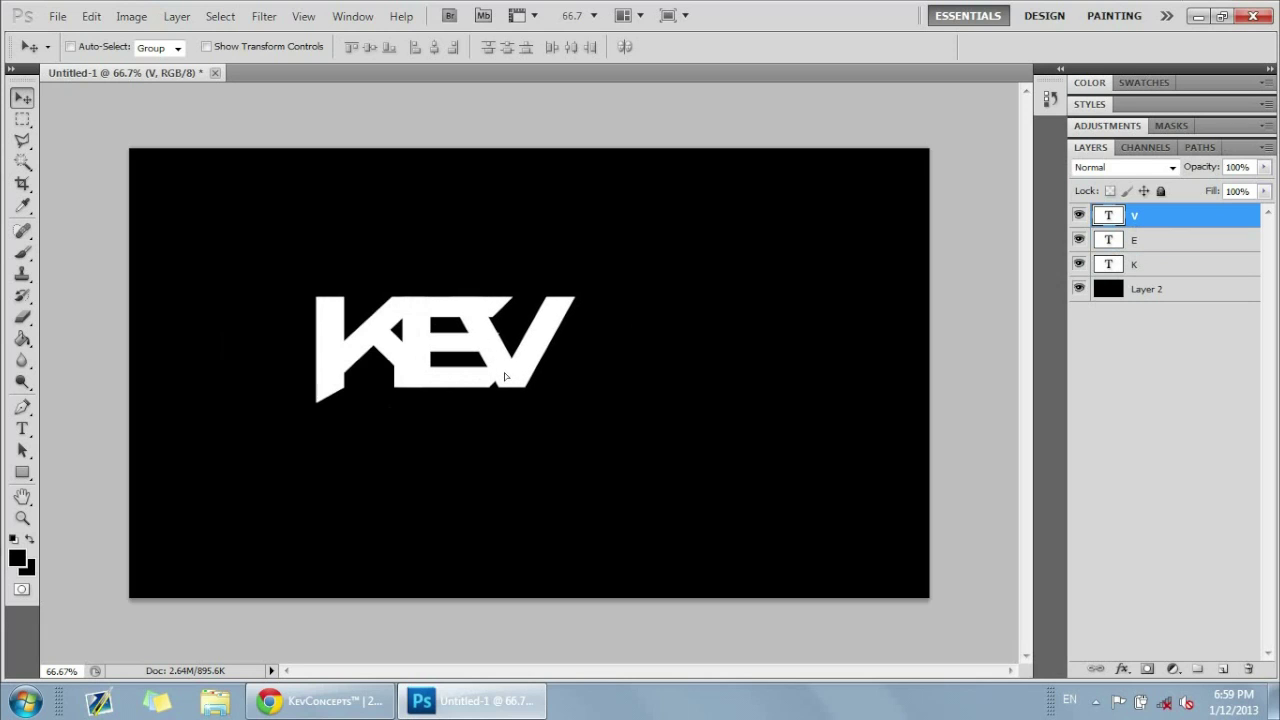
{"action": "left_click_drag", "start_coordinate": [505, 376], "coordinate": [500, 376]}
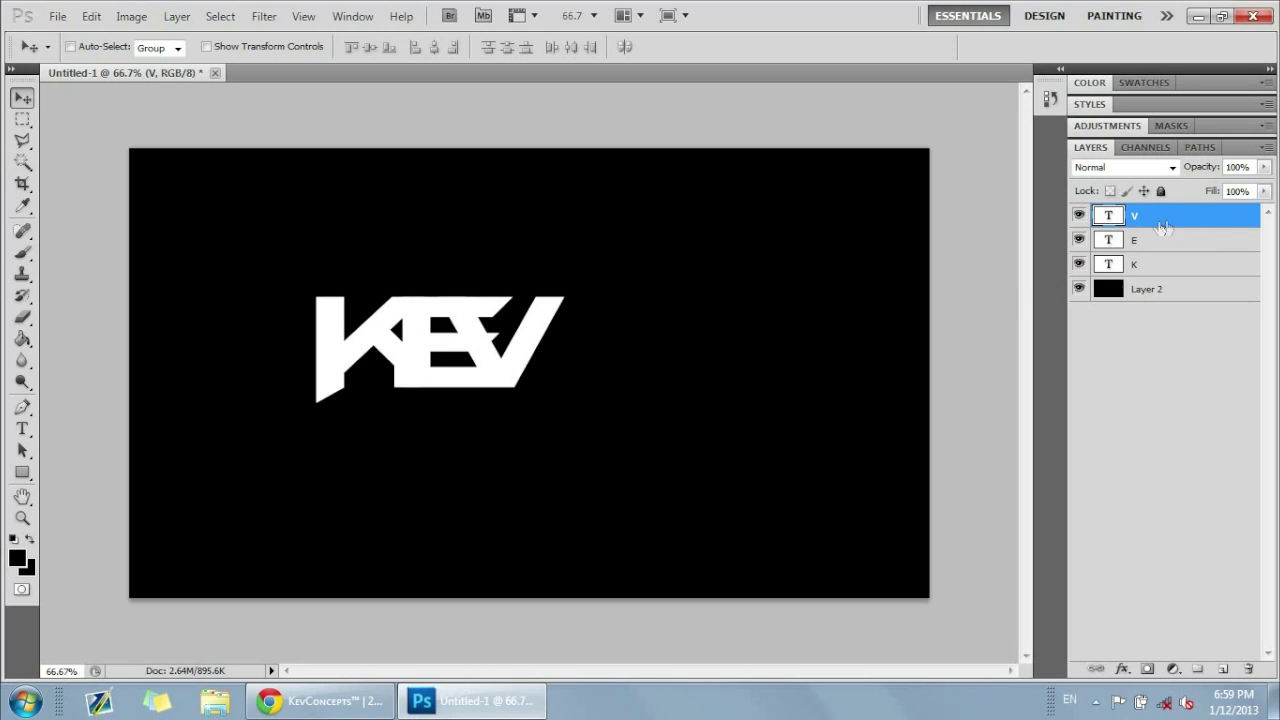
- Select all three letter layers and move the KEV mark toward the canvas centre
{"action": "left_click", "coordinate": [1148, 240]}
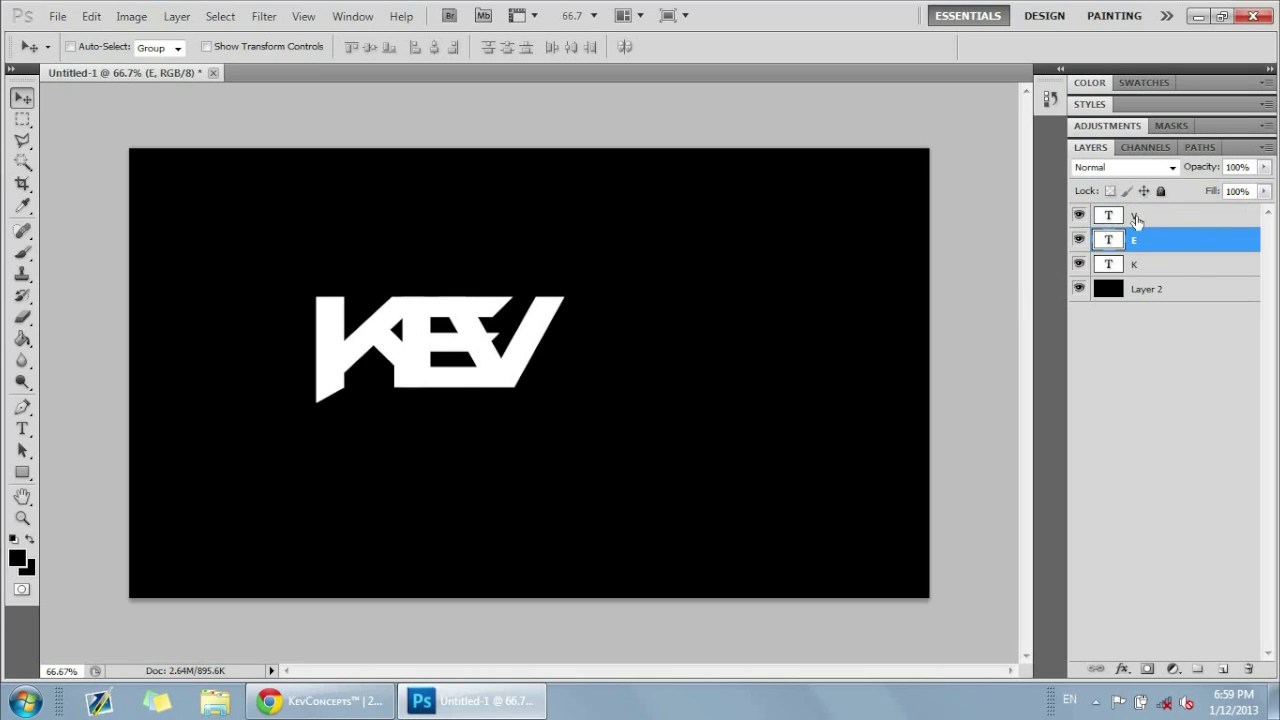
{"action": "left_click", "coordinate": [1136, 217]}
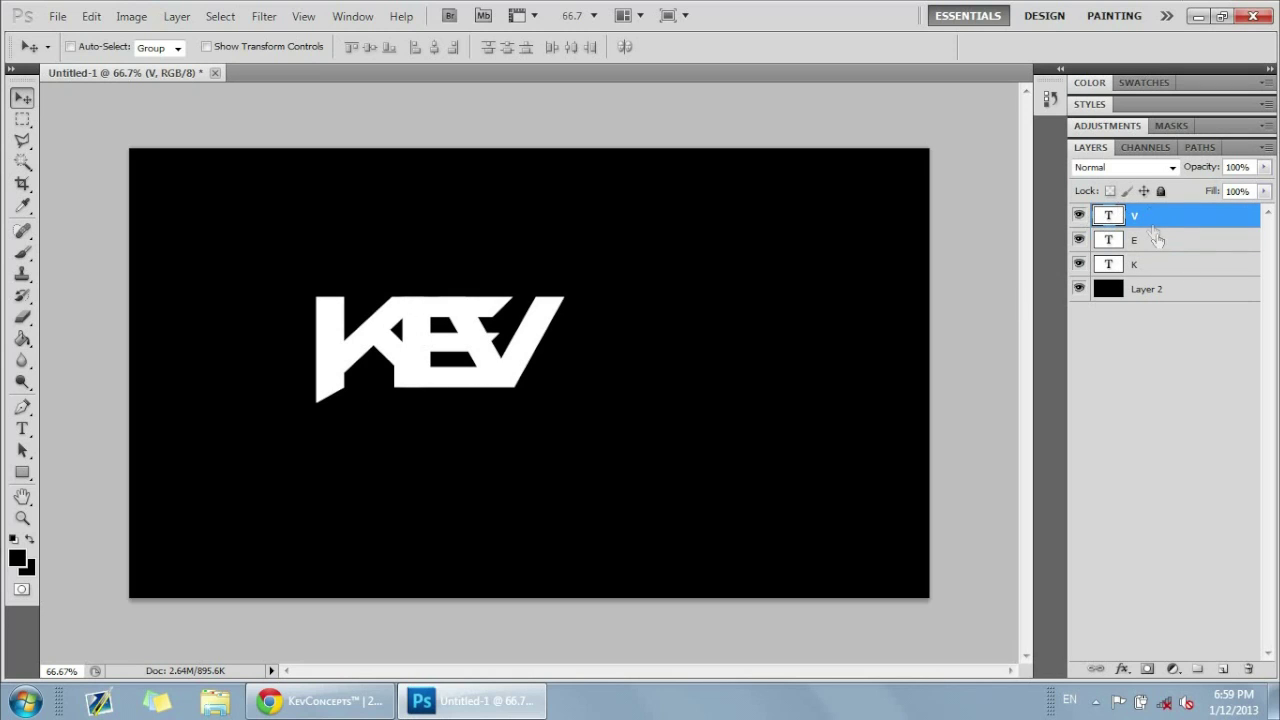
{"action": "left_click", "coordinate": [1190, 262], "text": "shift"}
{"action": "left_click_drag", "start_coordinate": [529, 391], "coordinate": [640, 394]}
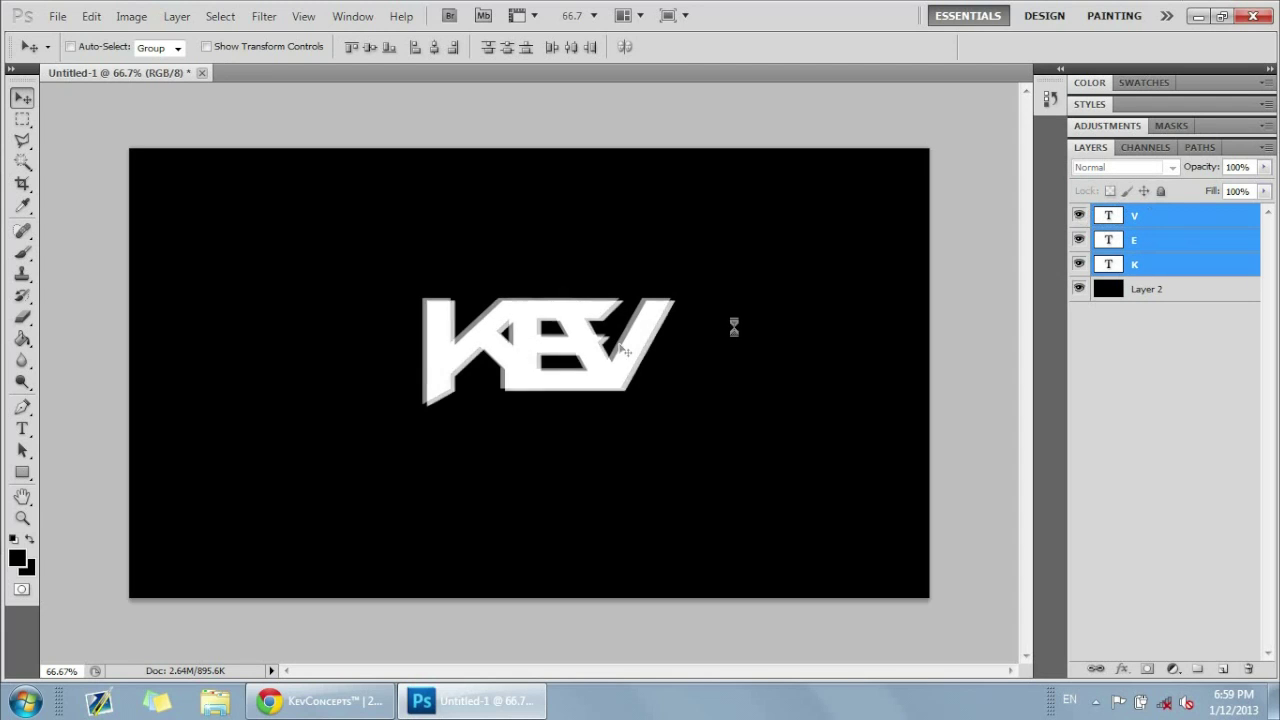
{"action": "left_click", "coordinate": [1160, 263]}
{"action": "left_click", "coordinate": [1168, 242]}
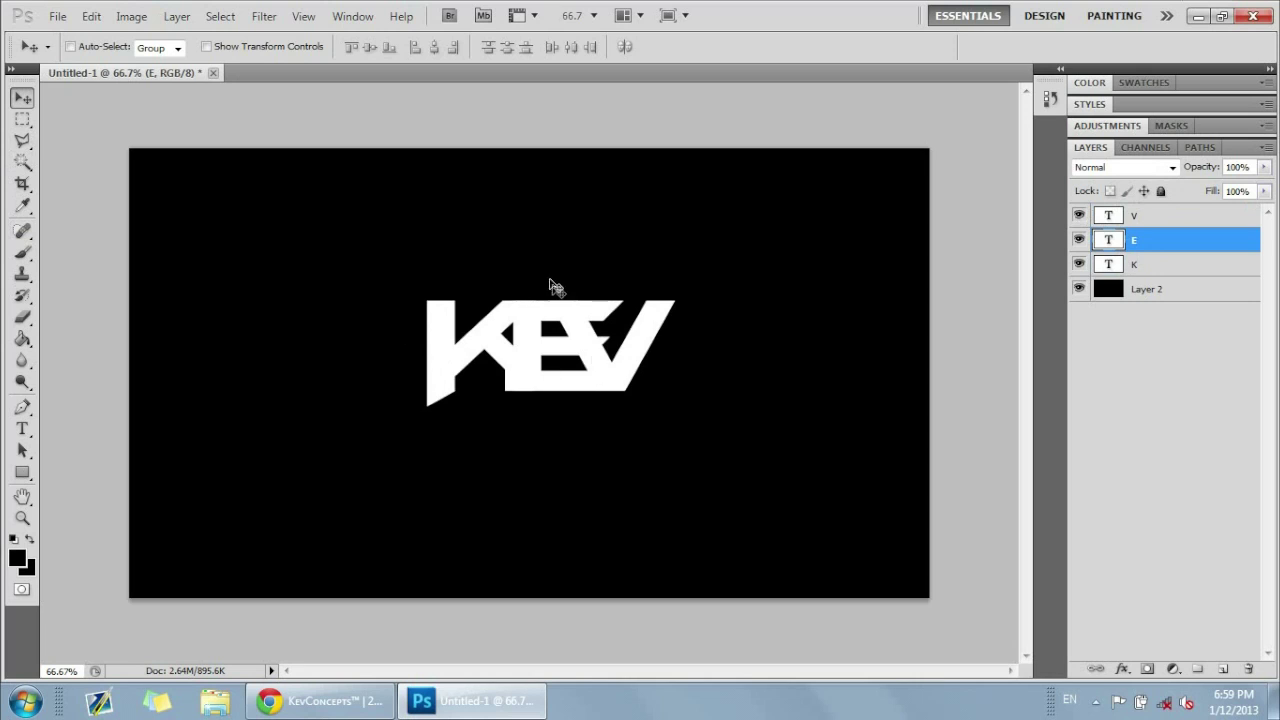
{"action": "left_click", "coordinate": [22, 142]}
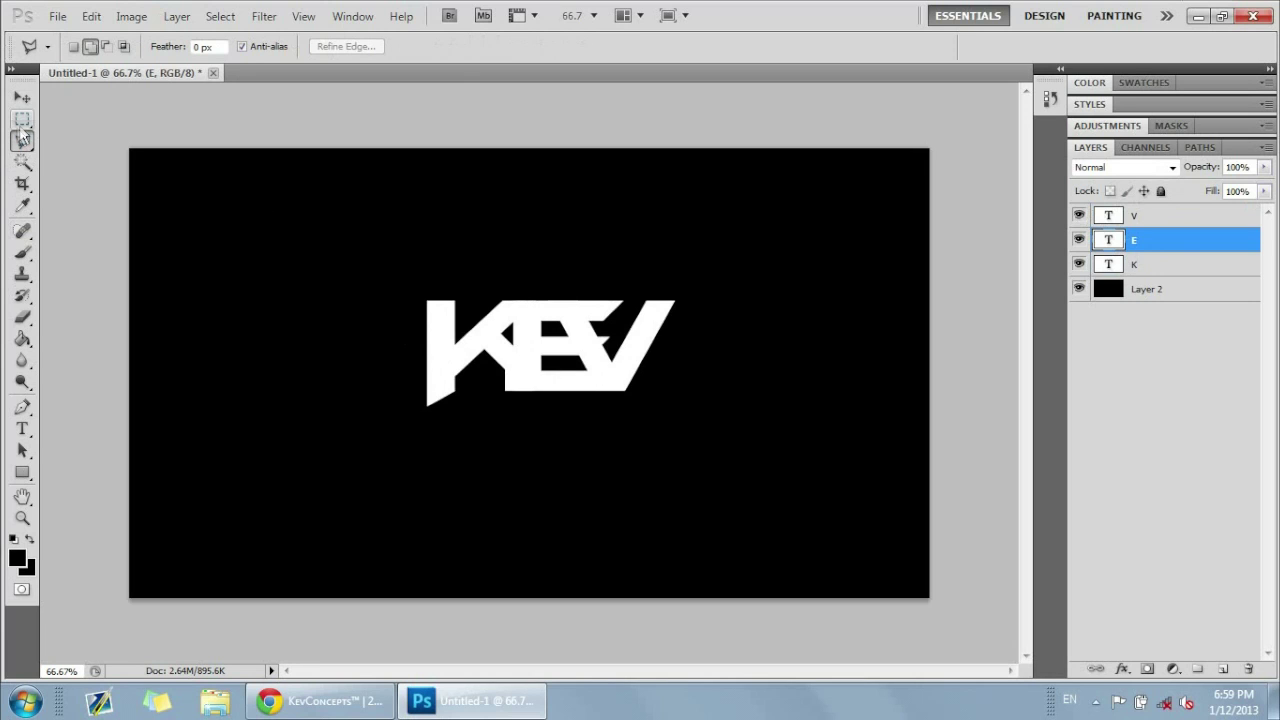
- Choose the Polygonal Lasso Tool and zoom in, then back to 100%
{"action": "left_click", "coordinate": [24, 143]}
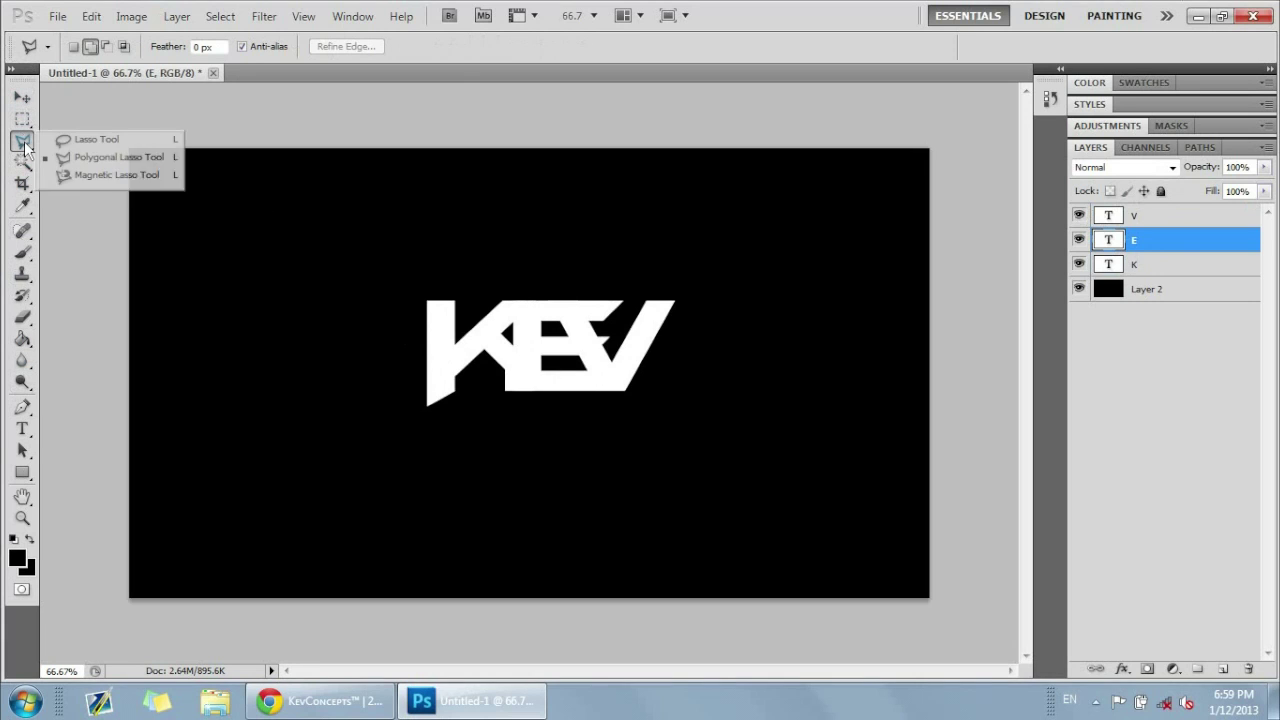
{"action": "left_click", "coordinate": [23, 146]}
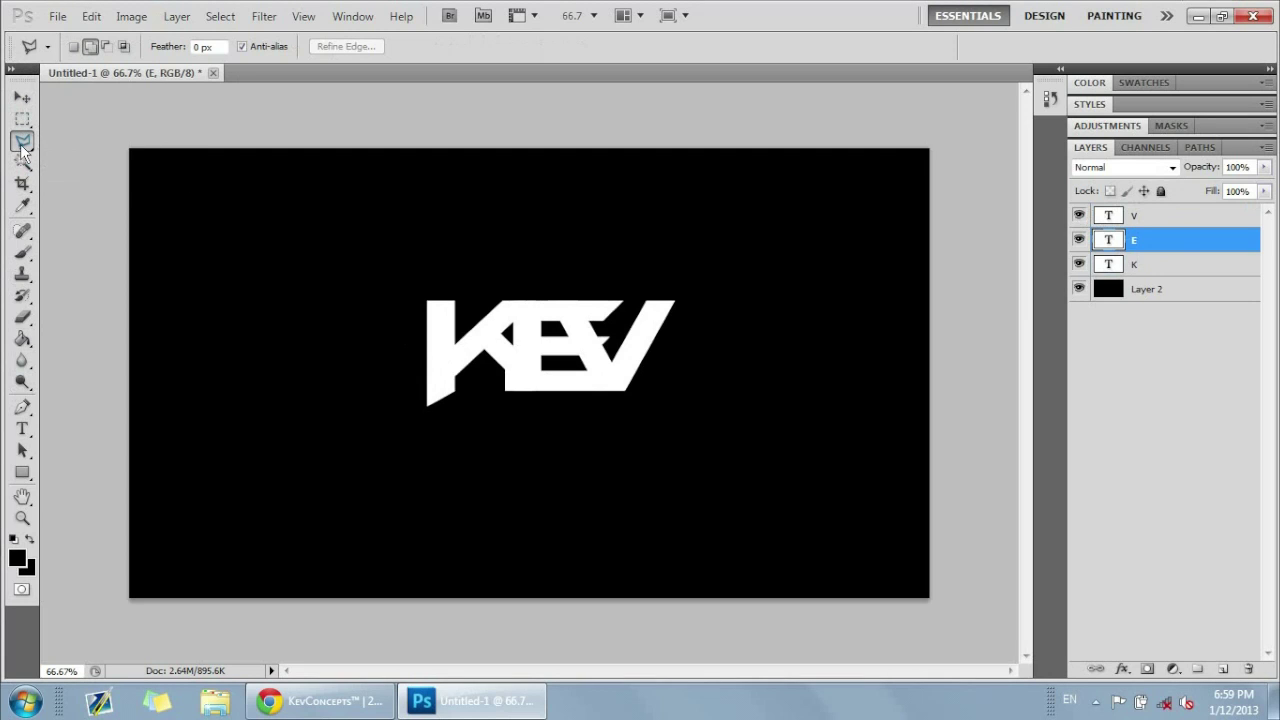
{"action": "left_click", "coordinate": [22, 146]}
{"action": "left_click", "coordinate": [90, 137]}
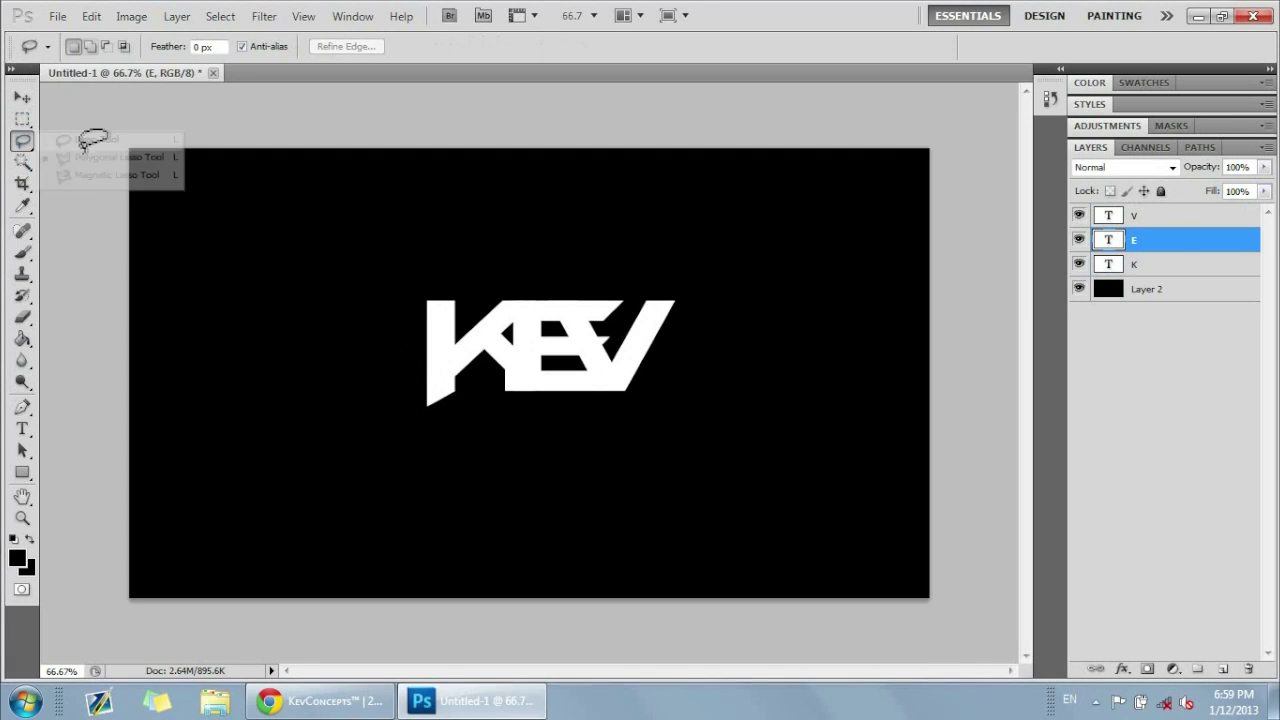
{"action": "left_click", "coordinate": [24, 143]}
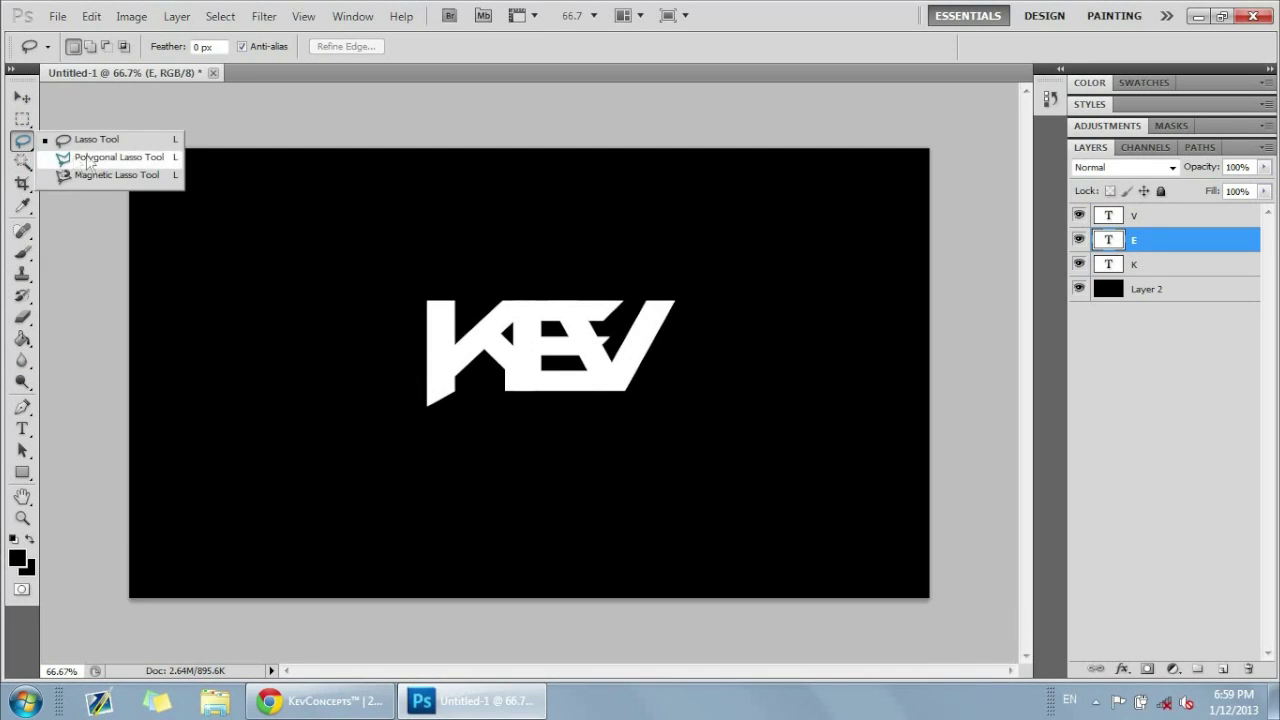
{"action": "left_click", "coordinate": [90, 157]}
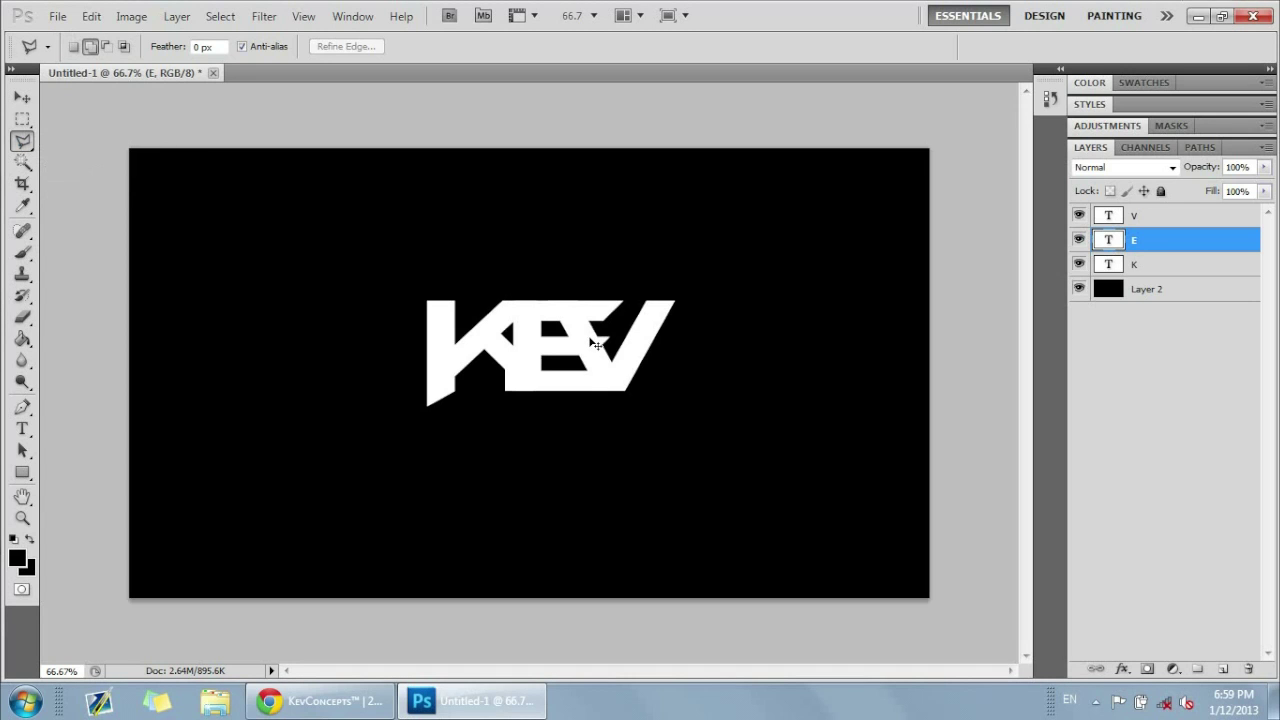
{"action": "key", "text": "ctrl+plus"}
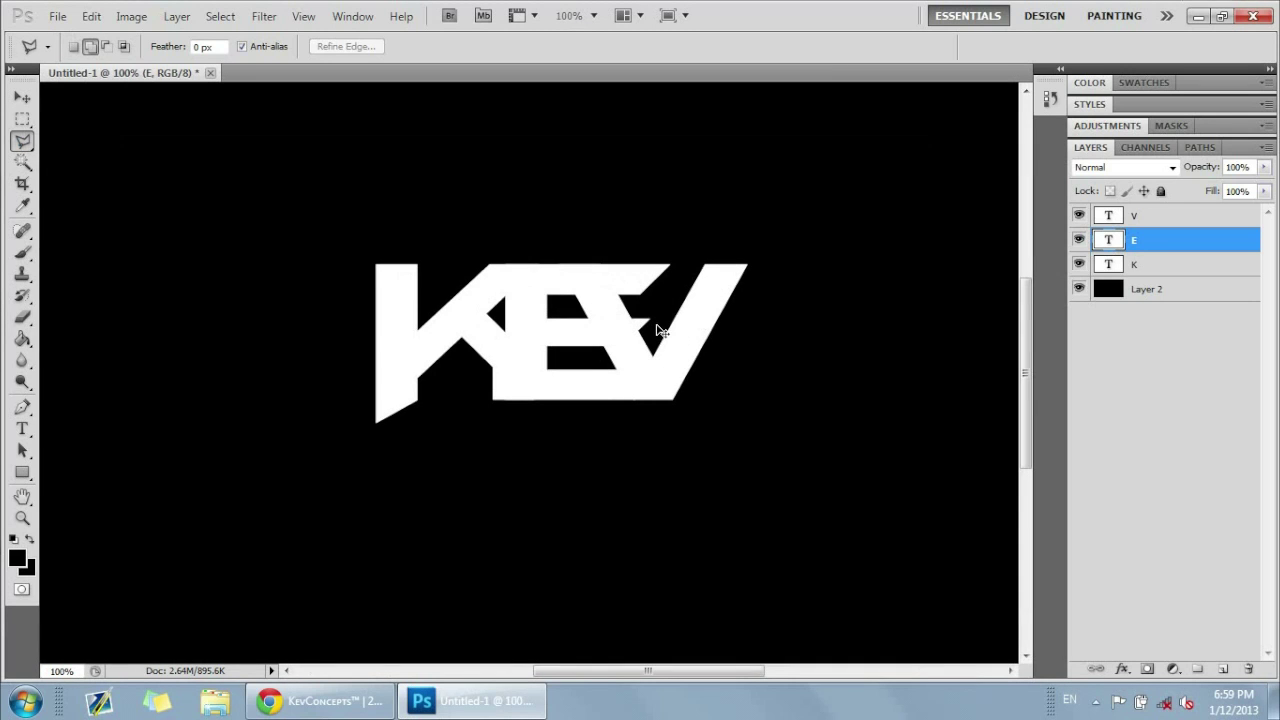
{"action": "key", "text": "ctrl+plus"}
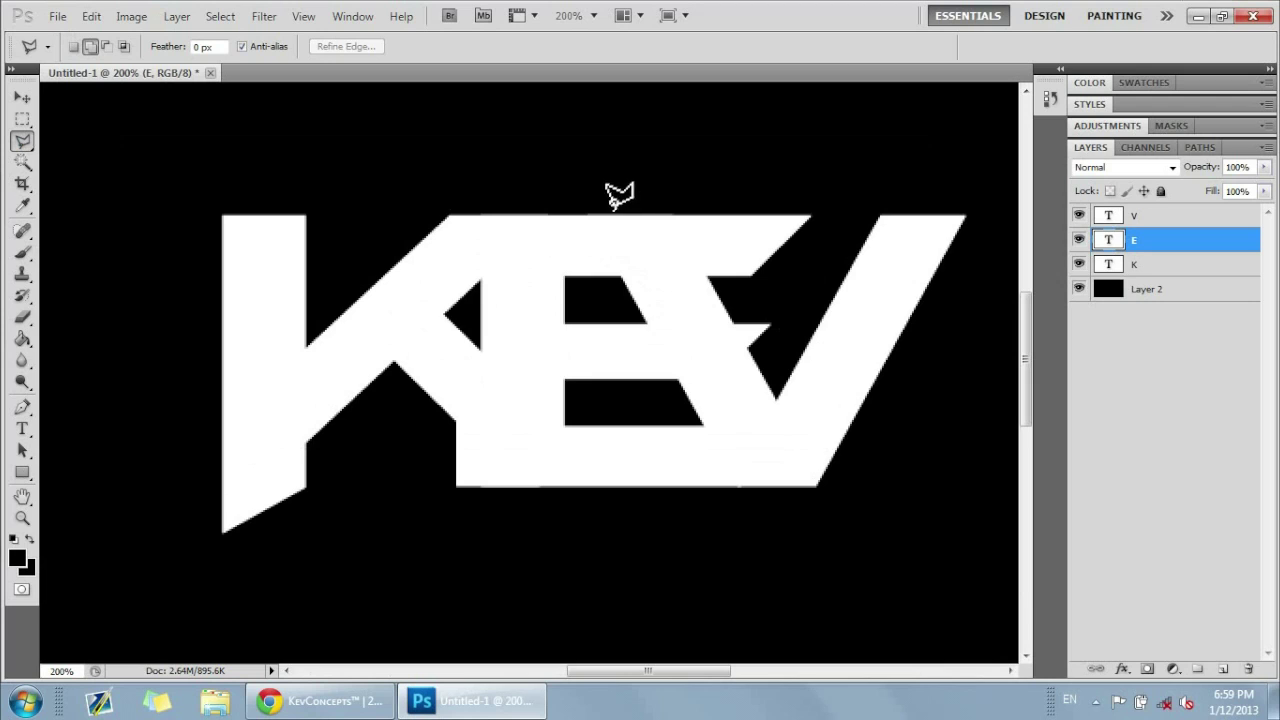
{"action": "key", "text": "ctrl+minus"}
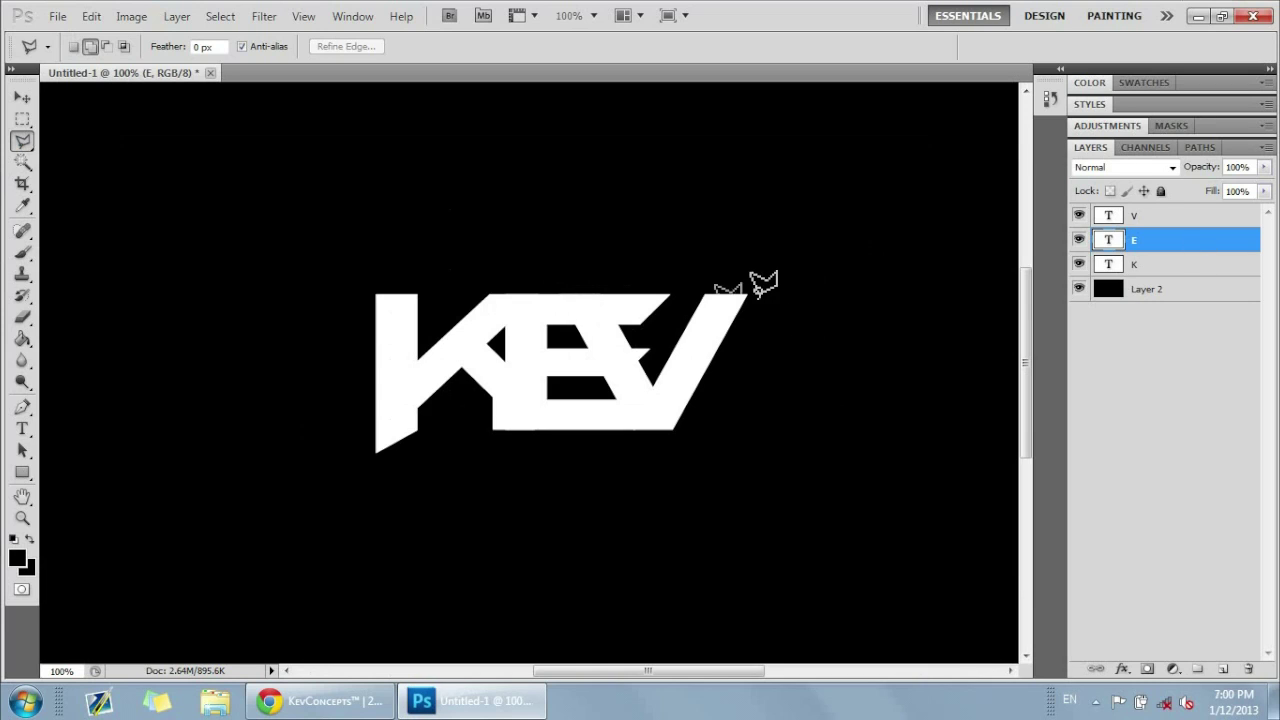
- Abandon a trial outline near the V and reselect the Polygonal Lasso Tool
{"action": "left_click", "coordinate": [630, 348]}
{"action": "left_click", "coordinate": [617, 375]}
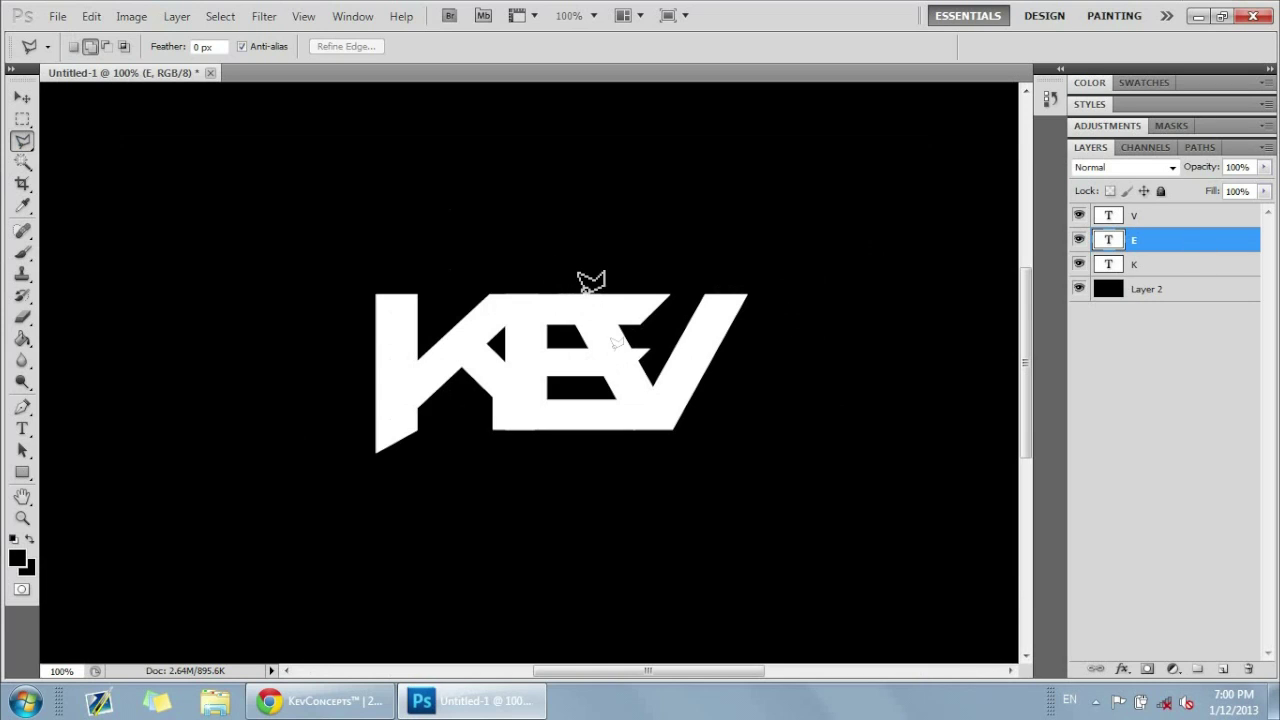
{"action": "left_click", "coordinate": [572, 277]}
{"action": "key", "text": "Escape"}
{"action": "left_click", "coordinate": [616, 372]}
{"action": "key", "text": "Escape"}
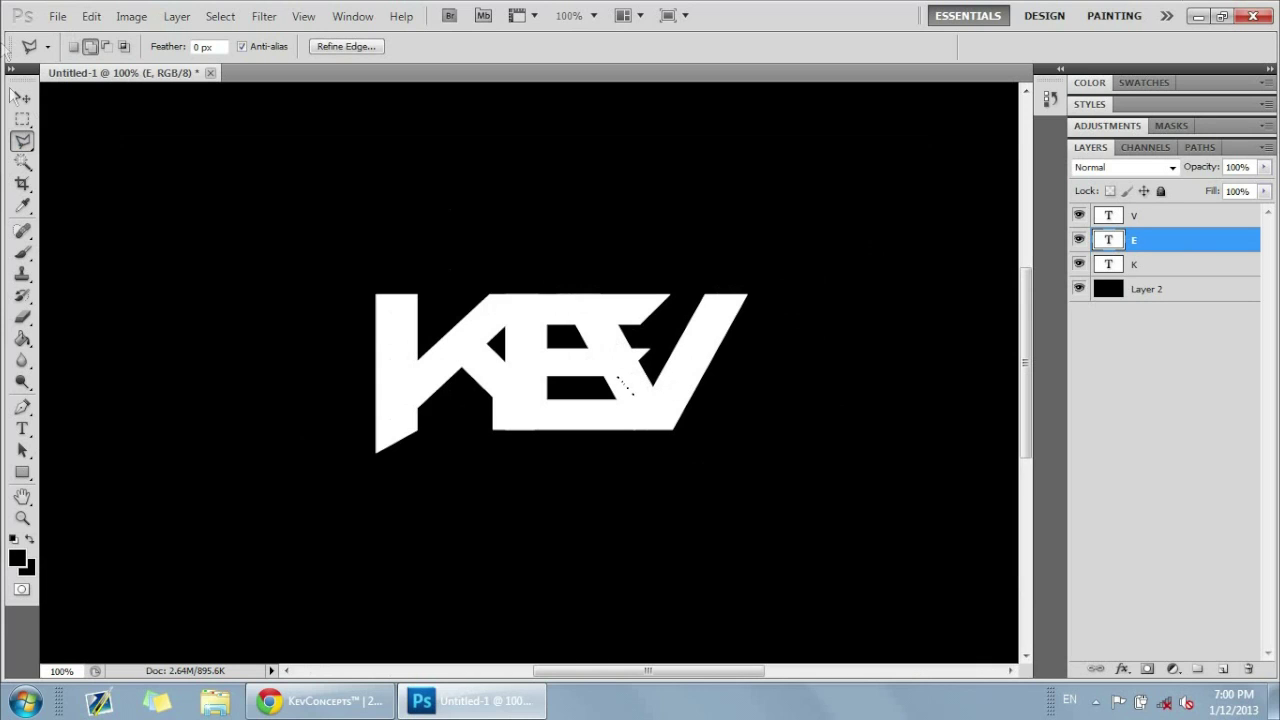
{"action": "left_click", "coordinate": [22, 119]}
{"action": "left_click", "coordinate": [22, 141]}
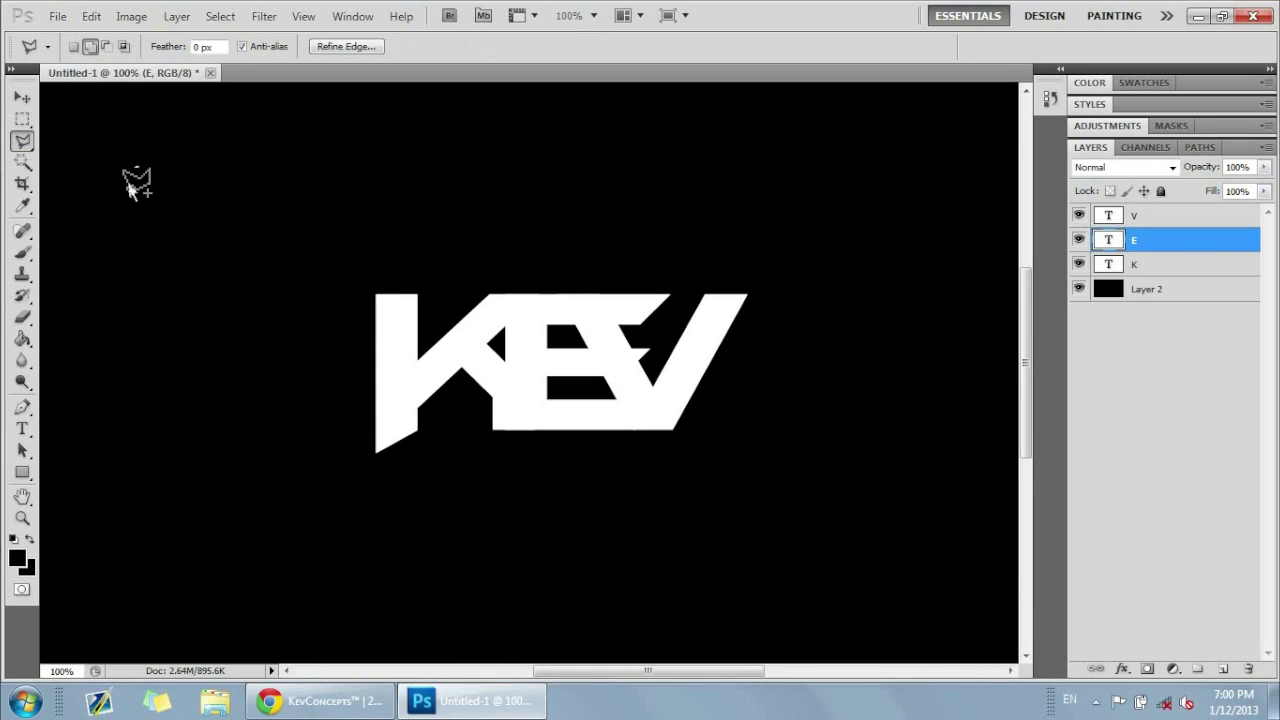
{"action": "key", "text": "m"}
{"action": "left_click", "coordinate": [22, 141]}
{"action": "key", "text": "m"}
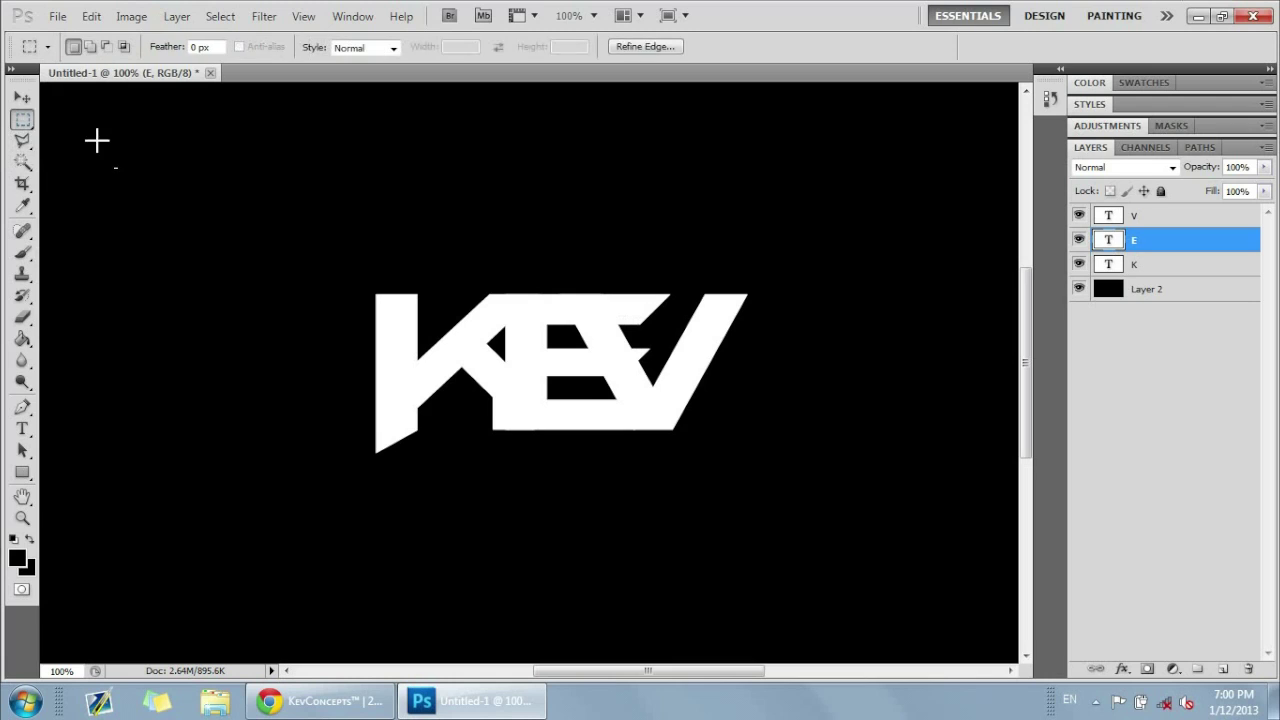
{"action": "left_click", "coordinate": [22, 141]}
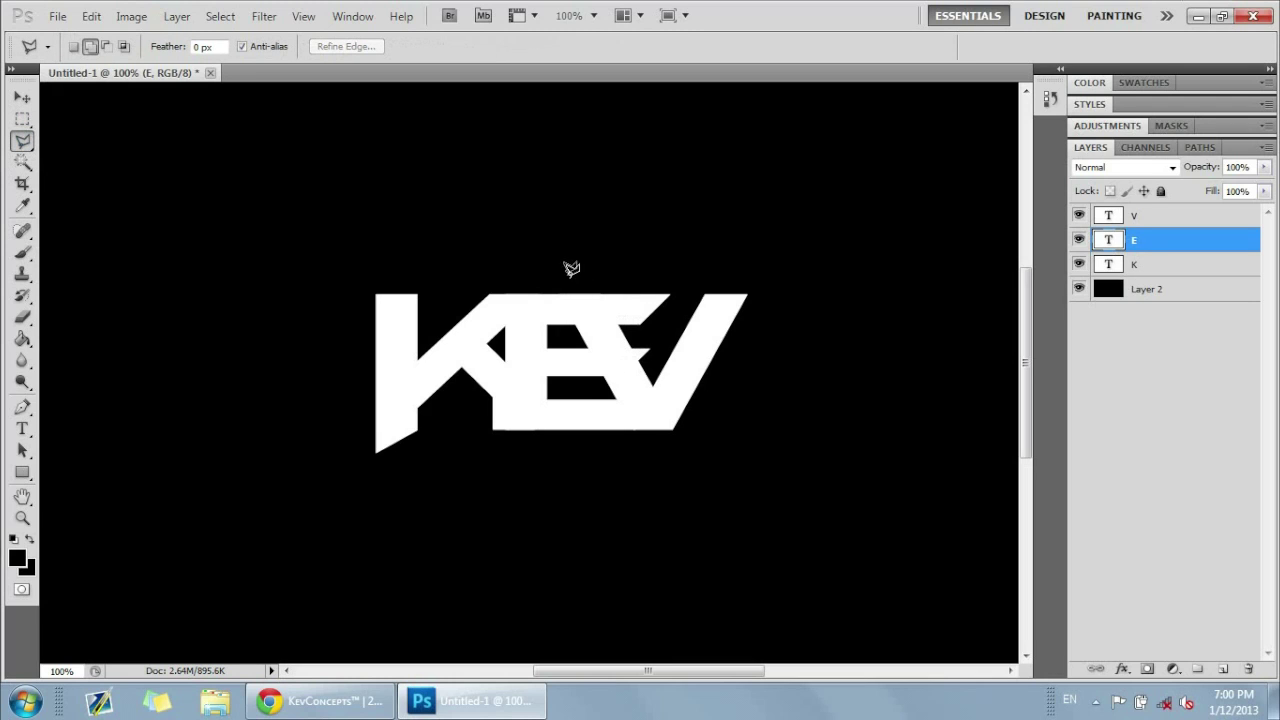
- Outline a slanted four-corner selection over the E and V and try deleting it
{"action": "left_click", "coordinate": [680, 494]}
{"action": "left_click", "coordinate": [790, 384]}
{"action": "left_click", "coordinate": [678, 224]}
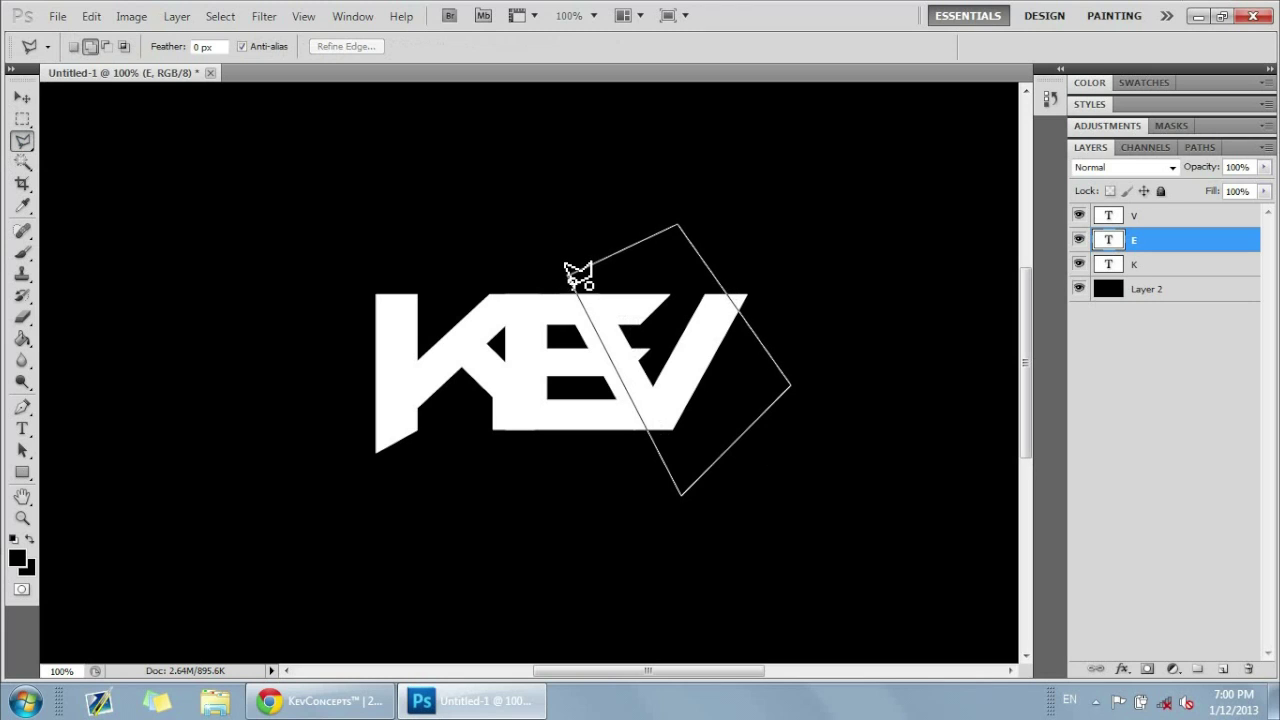
{"action": "left_click", "coordinate": [568, 276]}
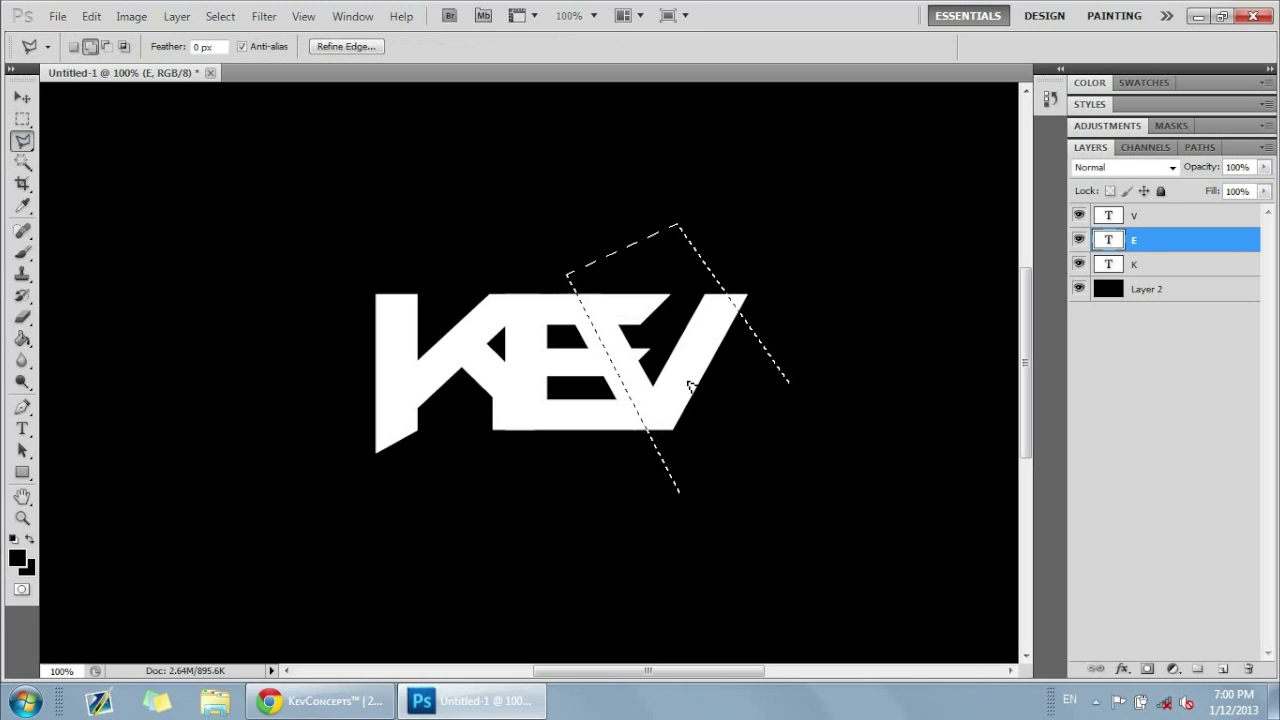
{"action": "key", "text": "Delete"}
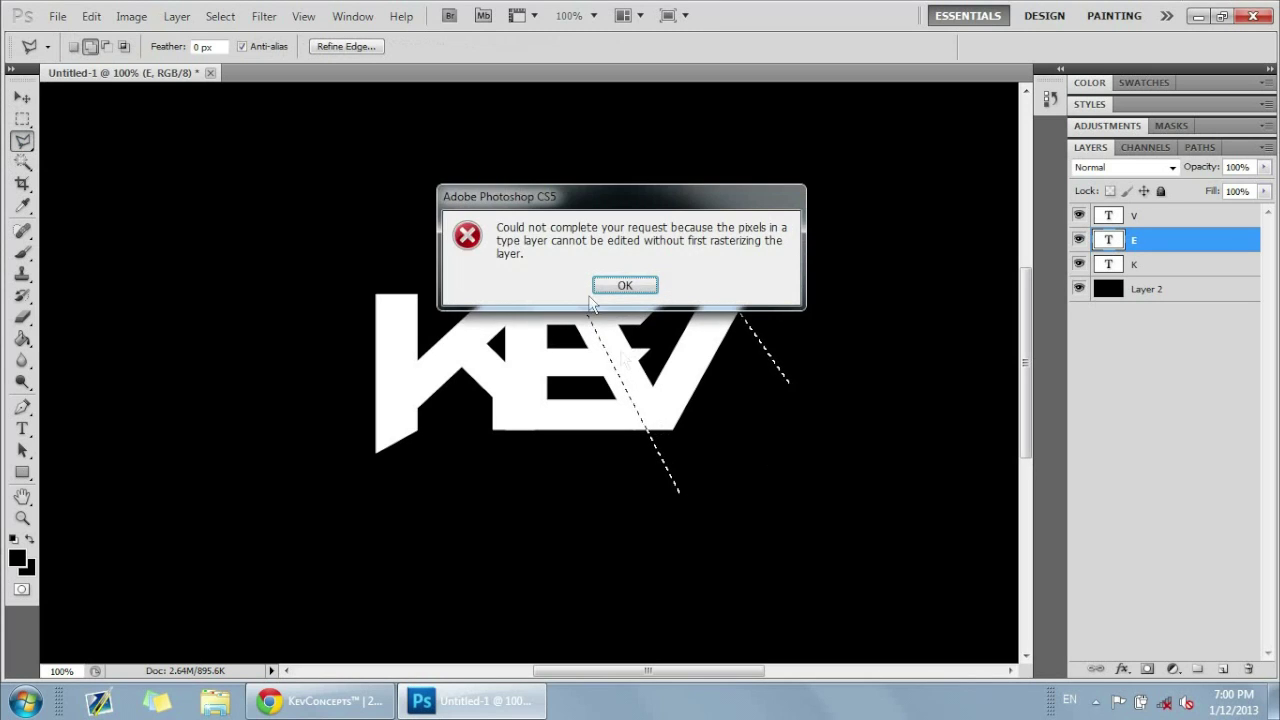
- Dismiss the warning and rasterize the E, K and V type layers
{"action": "left_click", "coordinate": [624, 282]}
{"action": "right_click", "coordinate": [1168, 240]}
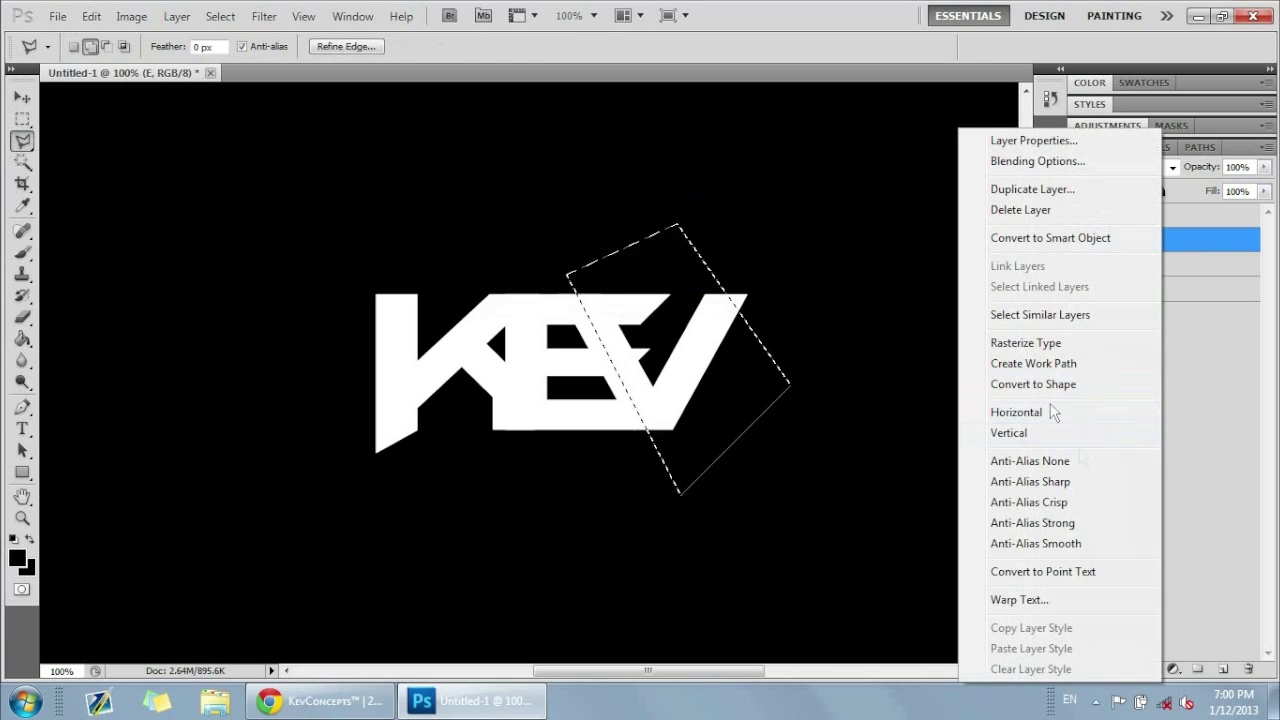
{"action": "left_click", "coordinate": [1052, 343]}
{"action": "right_click", "coordinate": [1152, 263]}
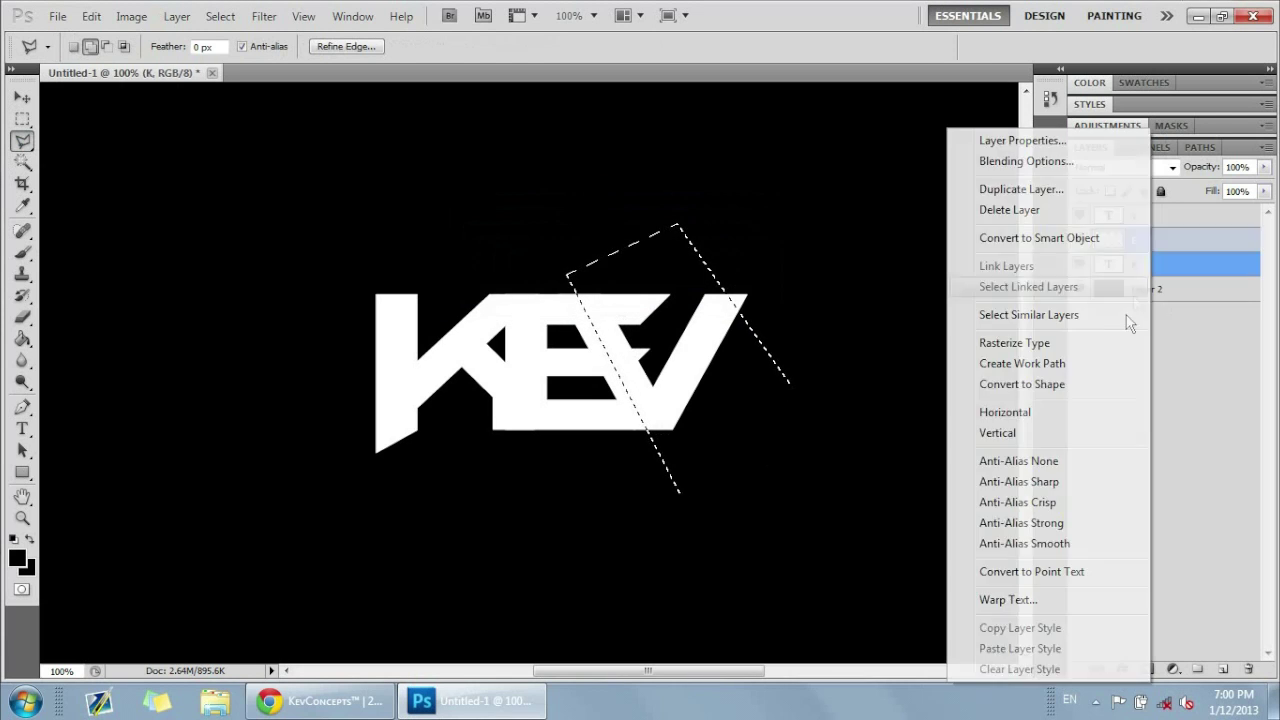
{"action": "left_click", "coordinate": [1065, 343]}
{"action": "right_click", "coordinate": [1158, 215]}
{"action": "left_click", "coordinate": [1057, 343]}
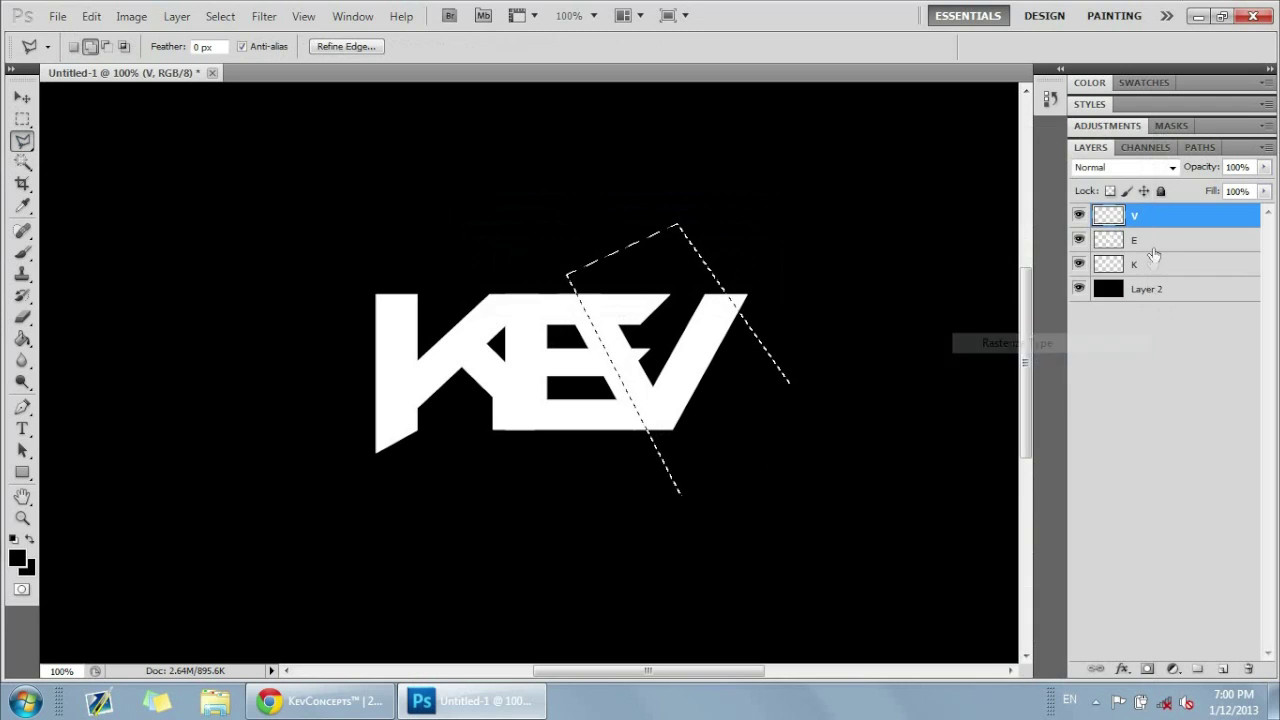
- Clear the part of the E inside the slanted selection, then deselect it
{"action": "key", "text": "alt+bracketleft"}
{"action": "right_click", "coordinate": [656, 332]}
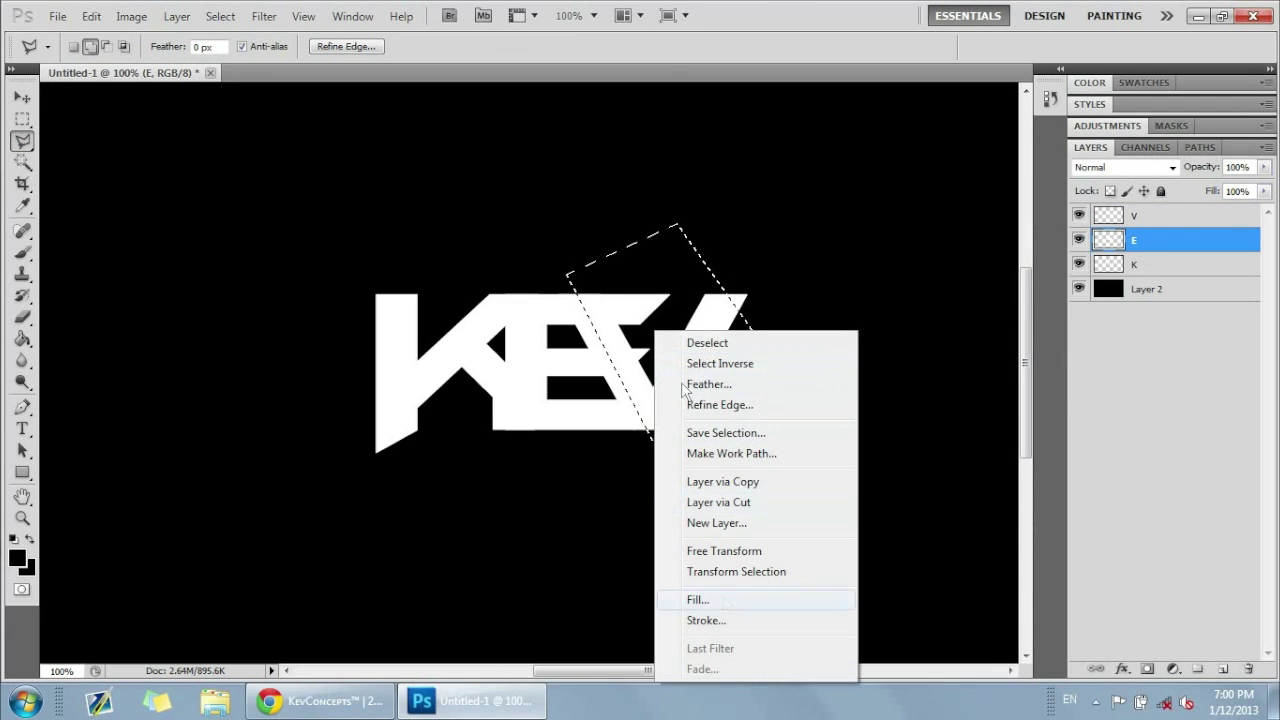
{"action": "key", "text": "Escape"}
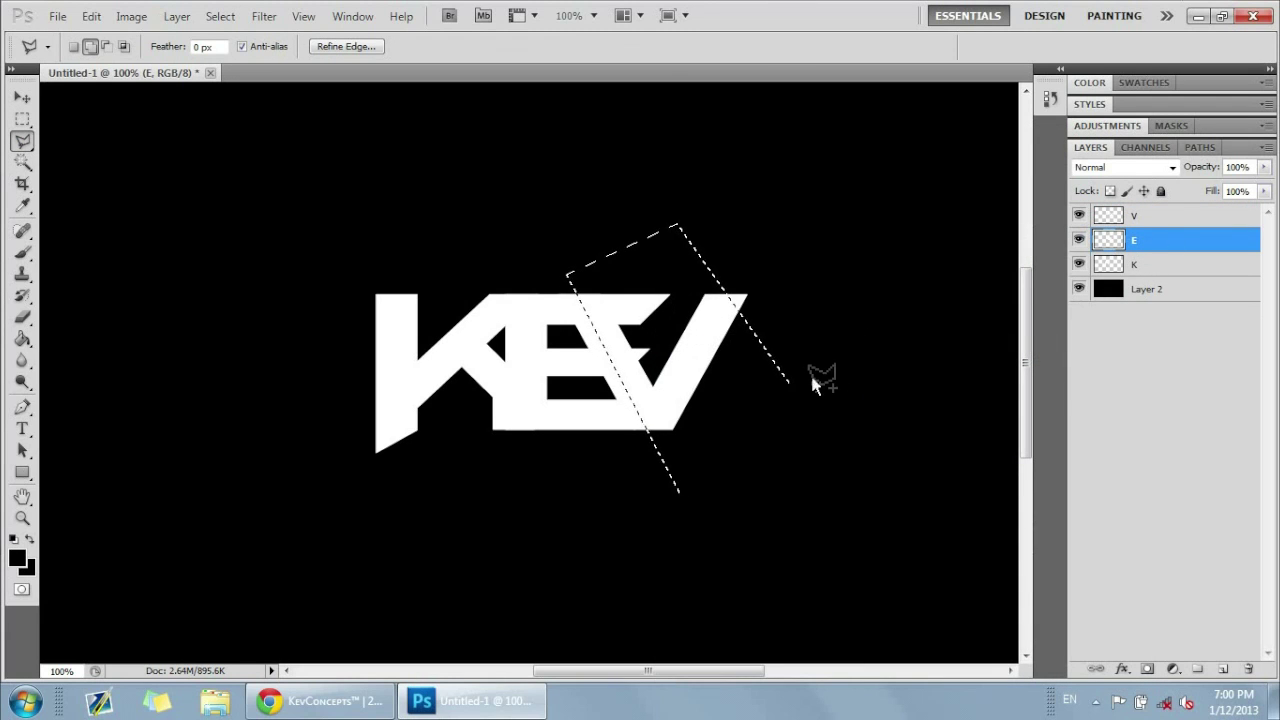
{"action": "left_click", "coordinate": [22, 118]}
{"action": "left_click", "coordinate": [632, 420]}
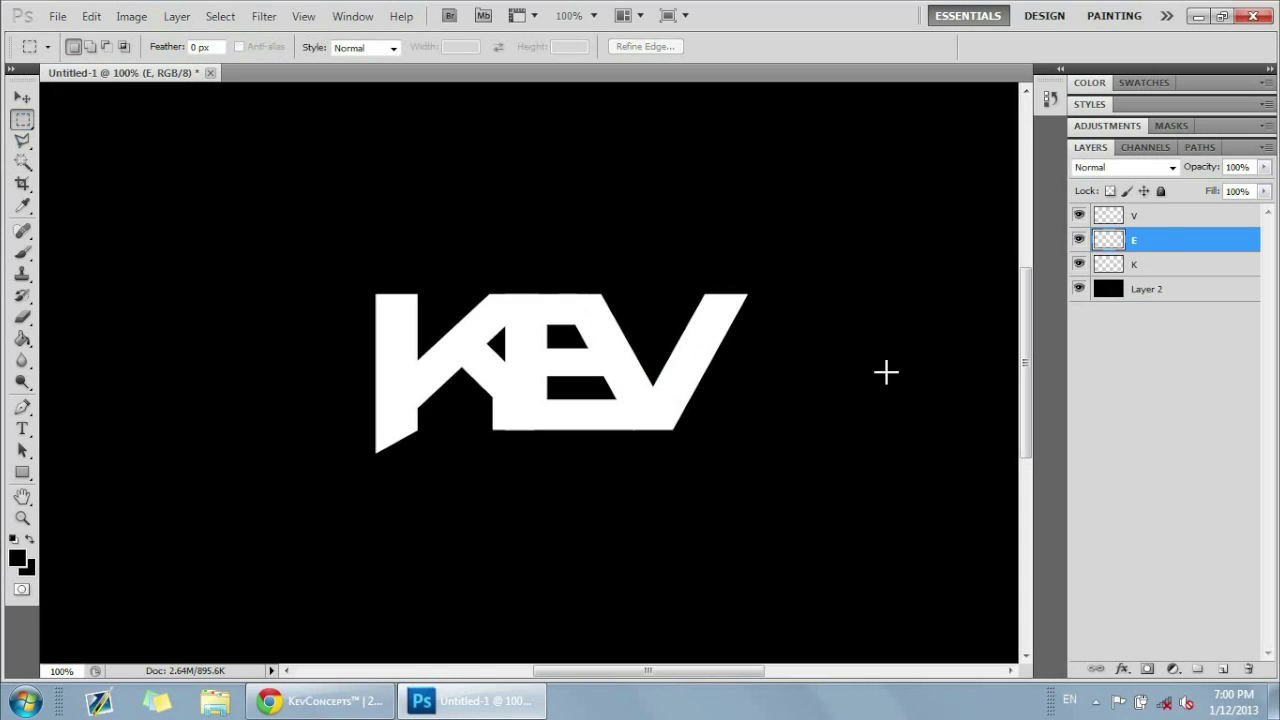
- Zoom out and add an empty Layer 3 above the V layer
{"action": "left_click", "coordinate": [1180, 215]}
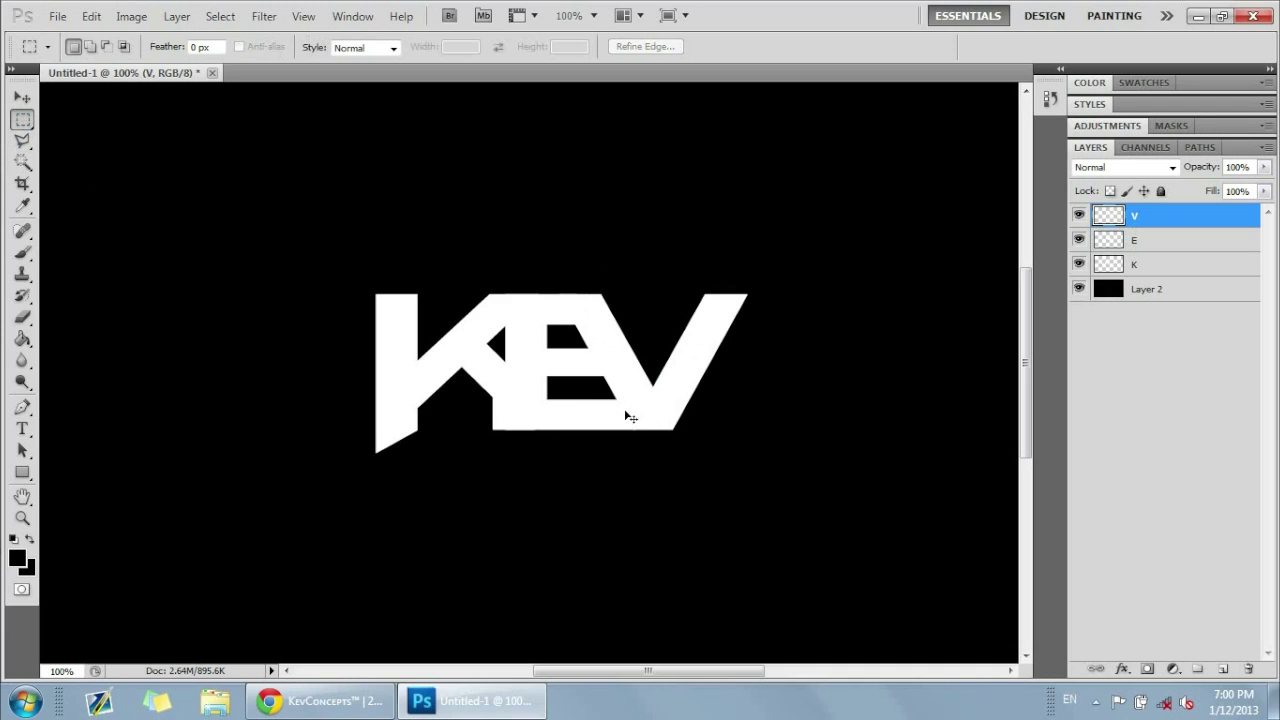
{"action": "key", "text": "ctrl+minus"}
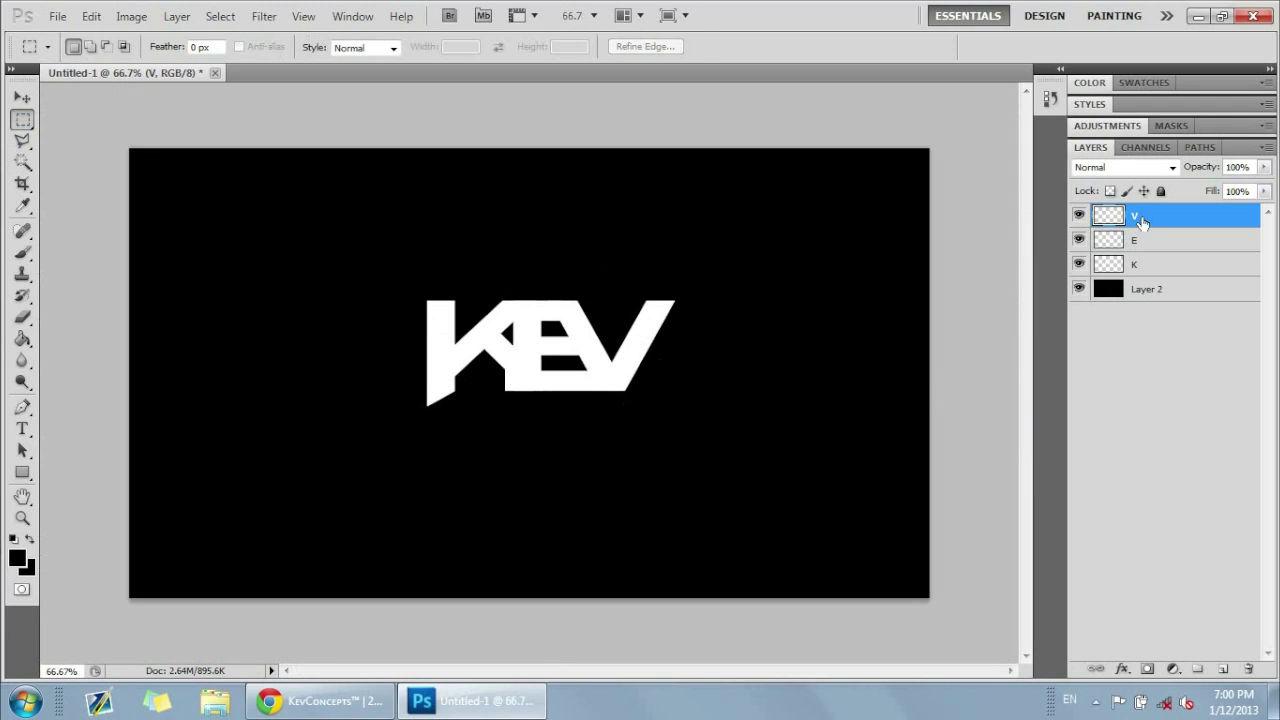
{"action": "left_click", "coordinate": [1222, 668]}
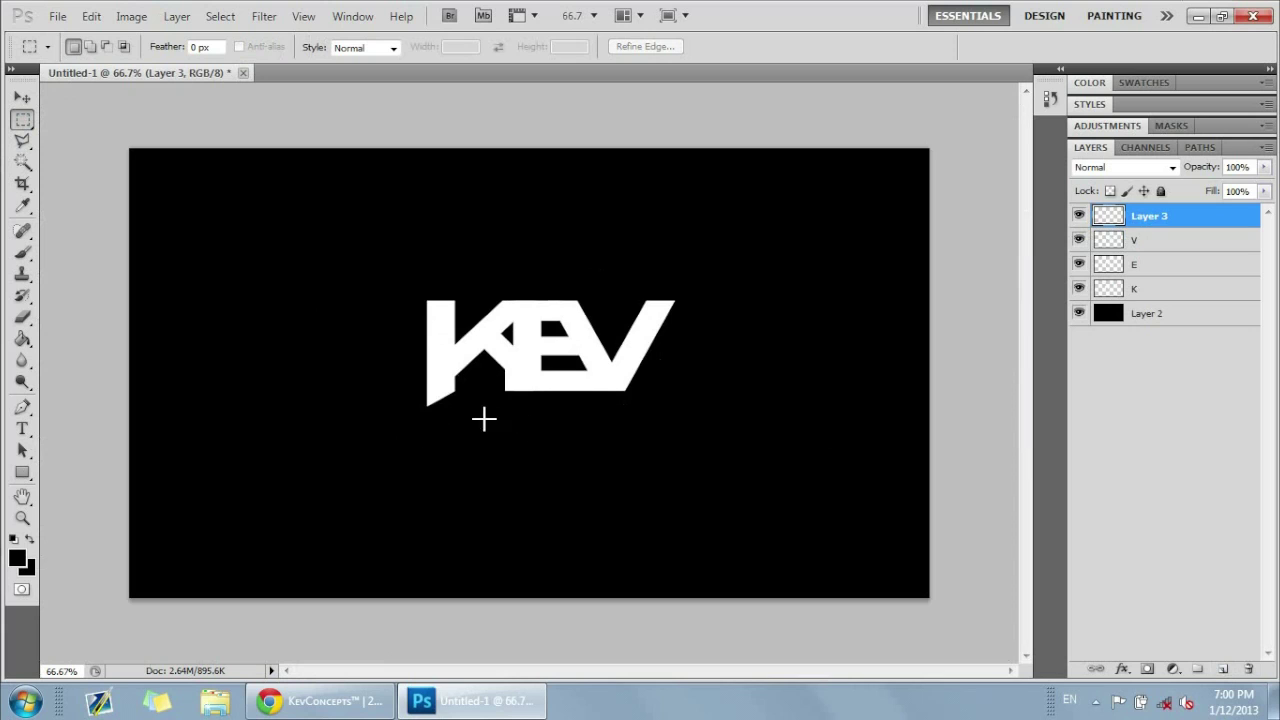
- Move the K letter left and the V letter slightly right, then zoom to 100%
{"action": "left_click", "coordinate": [1147, 289]}
{"action": "left_click", "coordinate": [22, 97]}
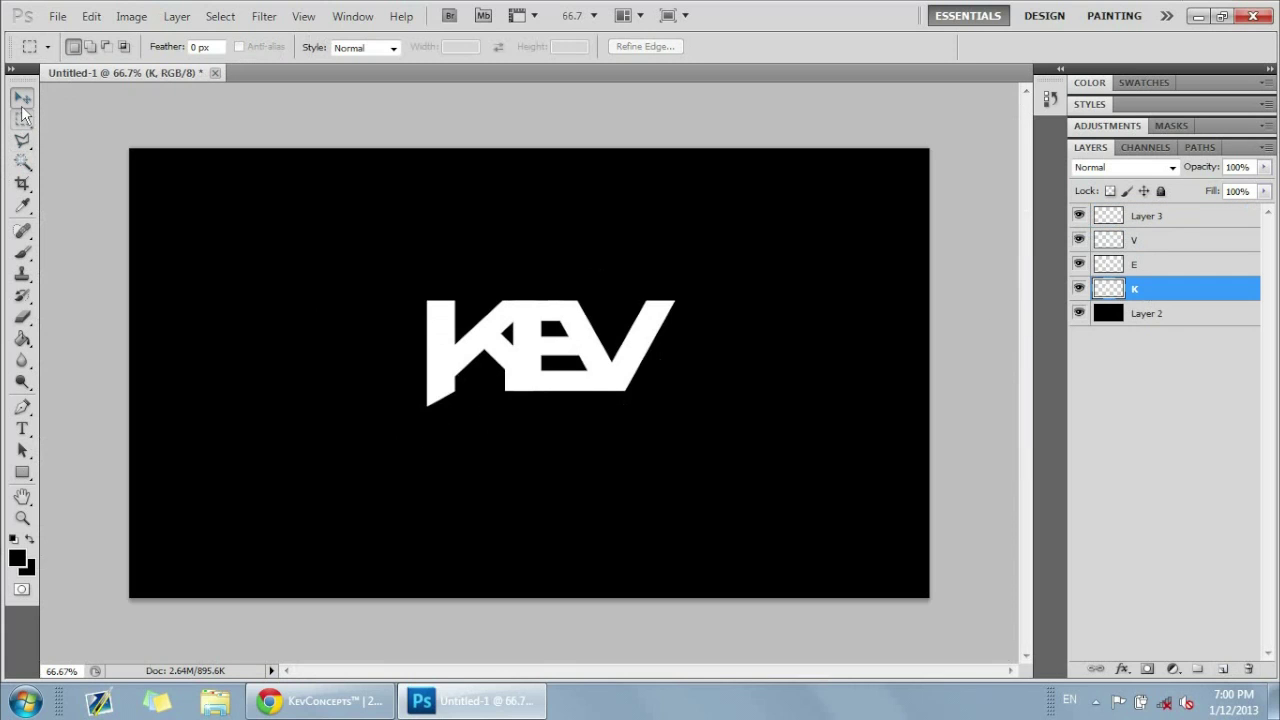
{"action": "left_click_drag", "start_coordinate": [477, 350], "coordinate": [450, 350]}
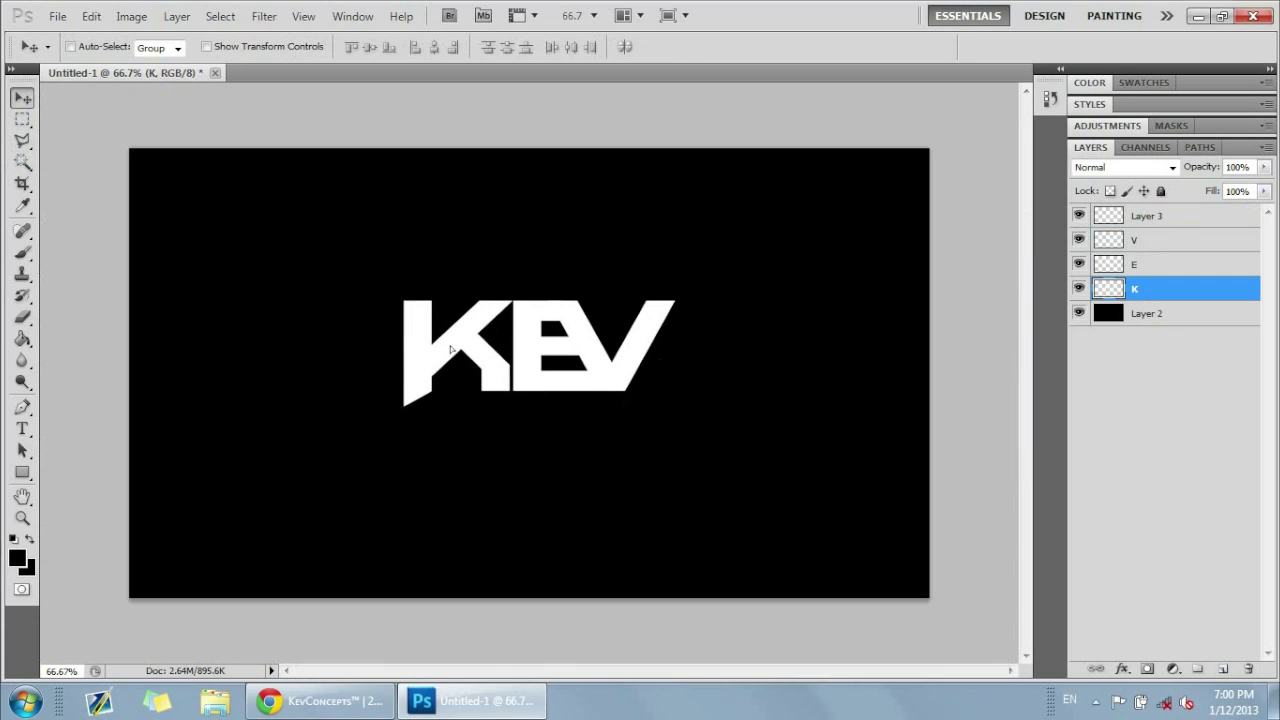
{"action": "left_click", "coordinate": [1147, 240]}
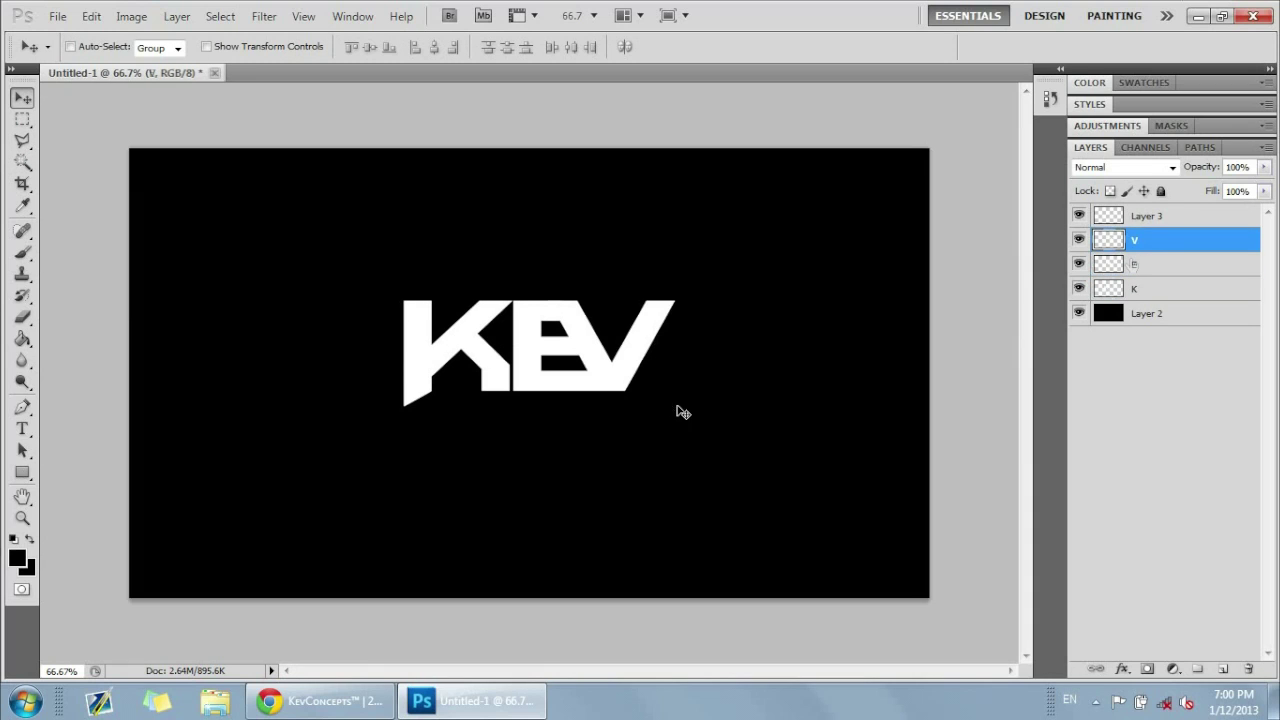
{"action": "left_click_drag", "start_coordinate": [624, 366], "coordinate": [661, 381]}
{"action": "key", "text": "ctrl+plus"}
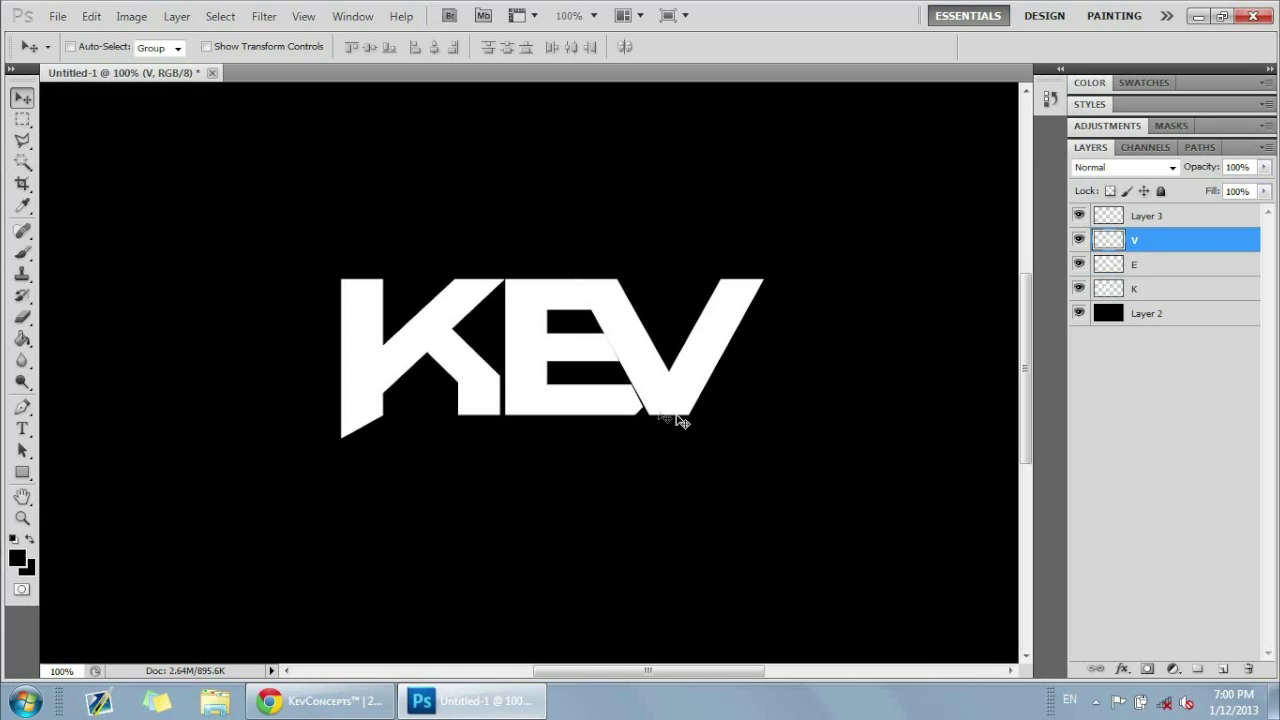
{"action": "left_click", "coordinate": [1172, 222]}
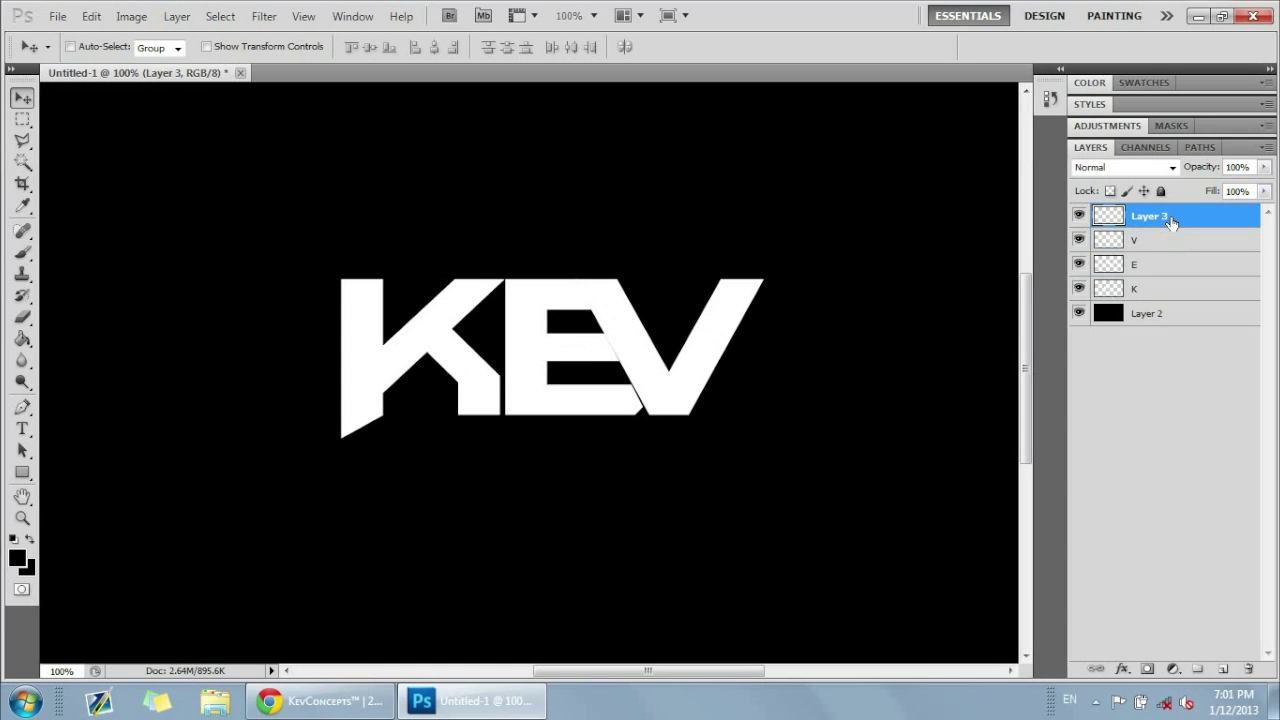
{"action": "left_click", "coordinate": [338, 705]}
{"action": "left_click", "coordinate": [340, 708]}
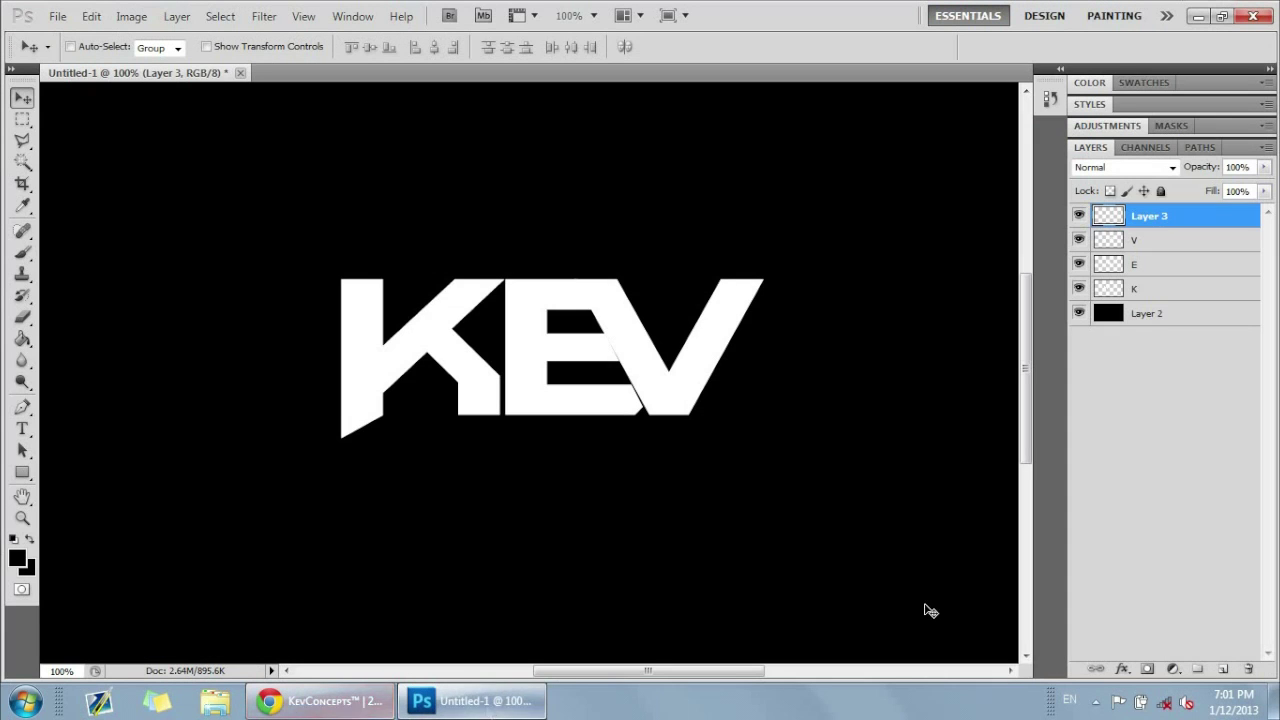
{"action": "left_click", "coordinate": [1158, 602]}
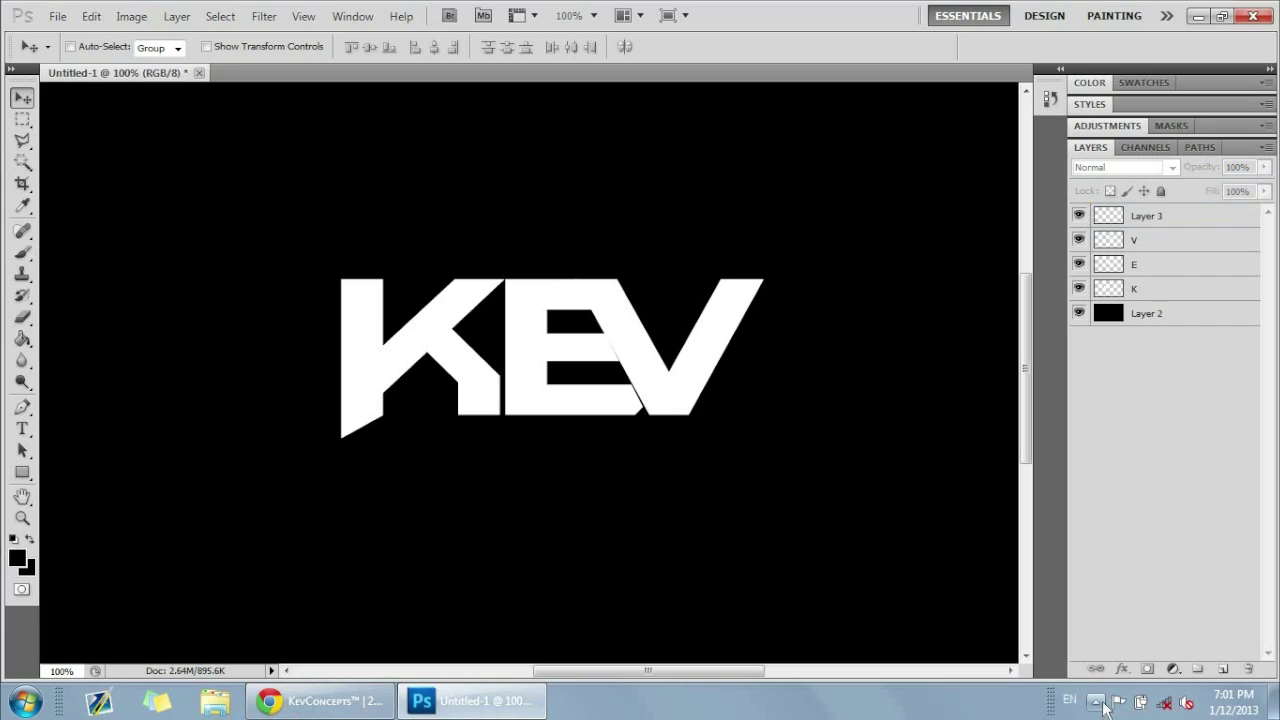
{"action": "left_click", "coordinate": [1175, 218]}
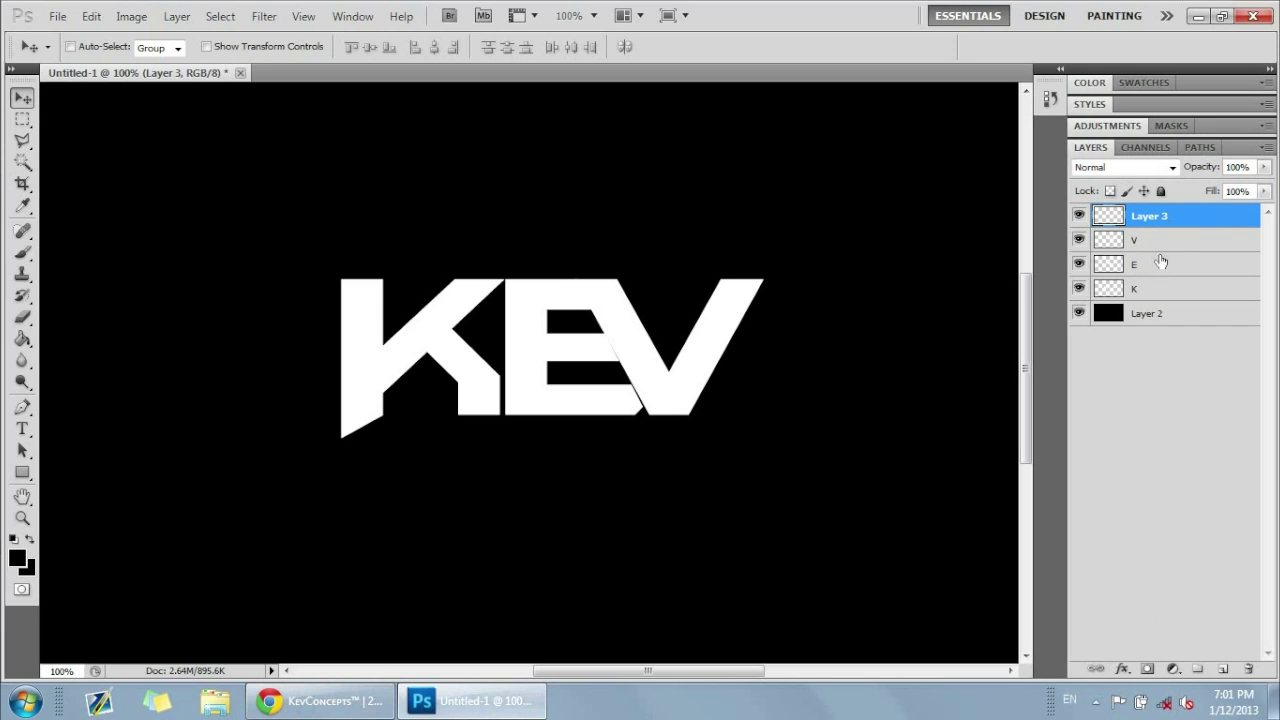
{"action": "left_click", "coordinate": [1163, 242]}
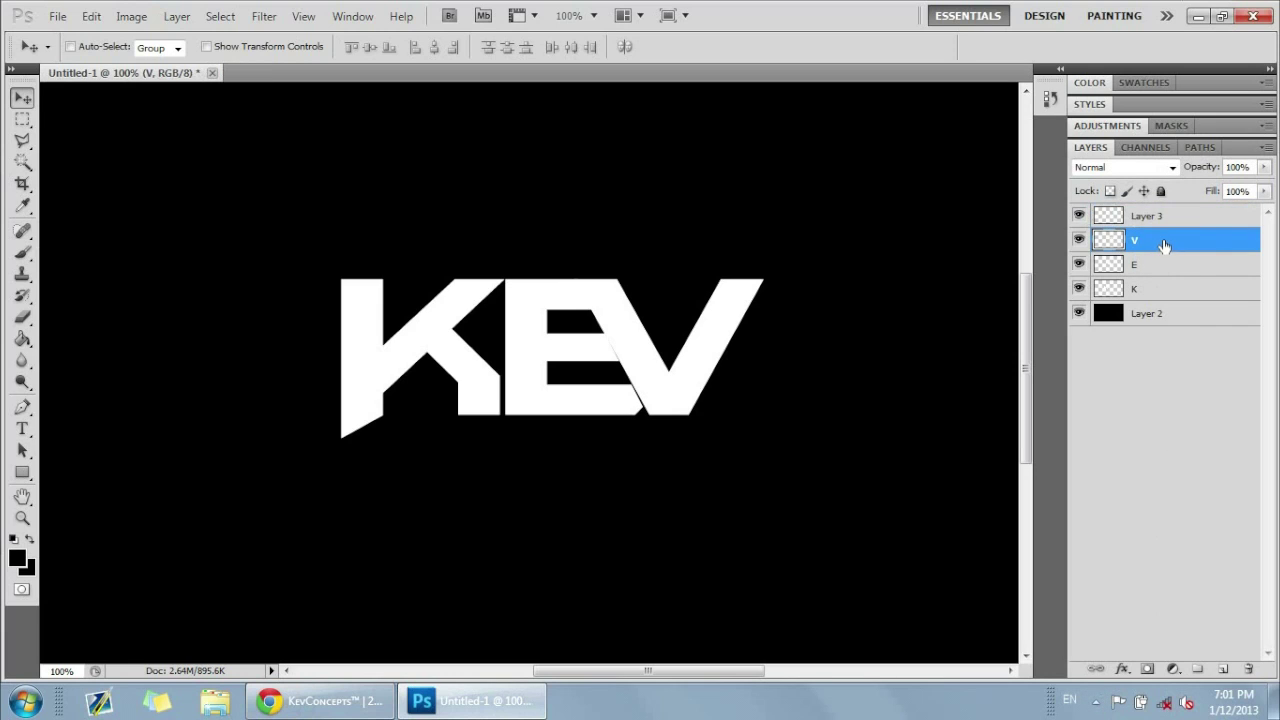
{"action": "right_click", "coordinate": [1164, 240]}
{"action": "left_click", "coordinate": [1045, 628]}
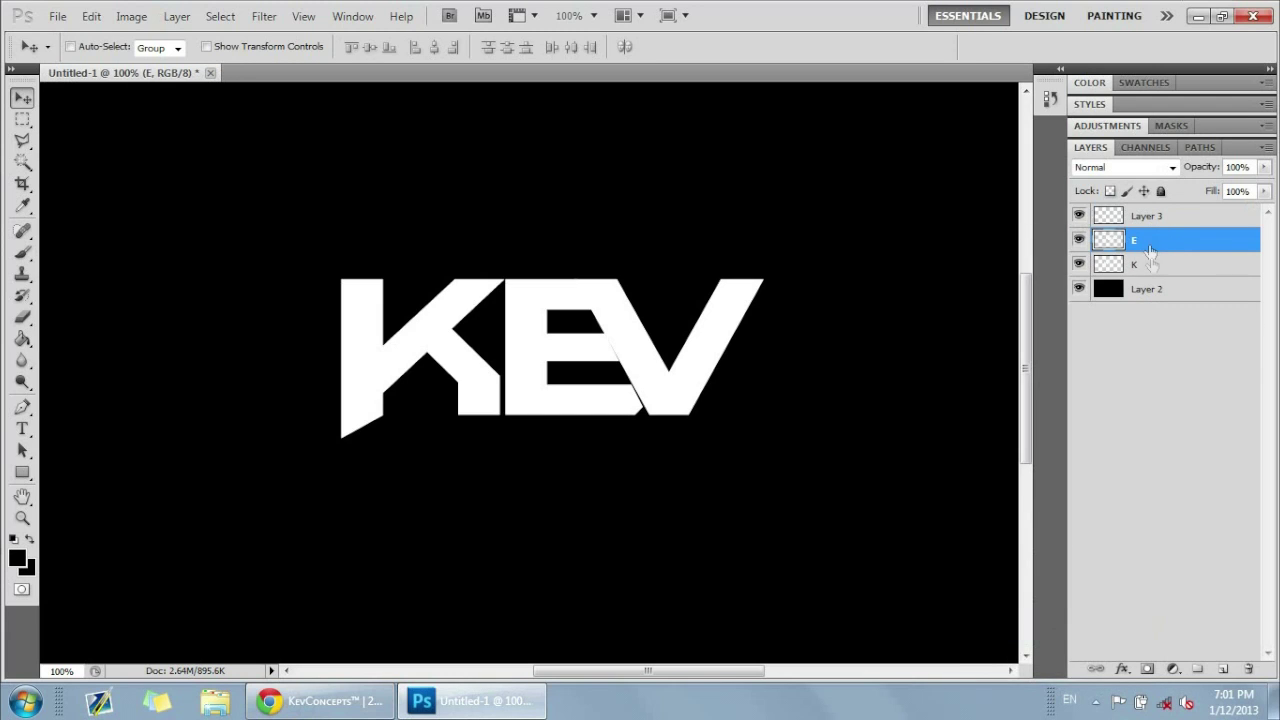
{"action": "right_click", "coordinate": [1160, 240]}
{"action": "left_click", "coordinate": [1030, 628]}
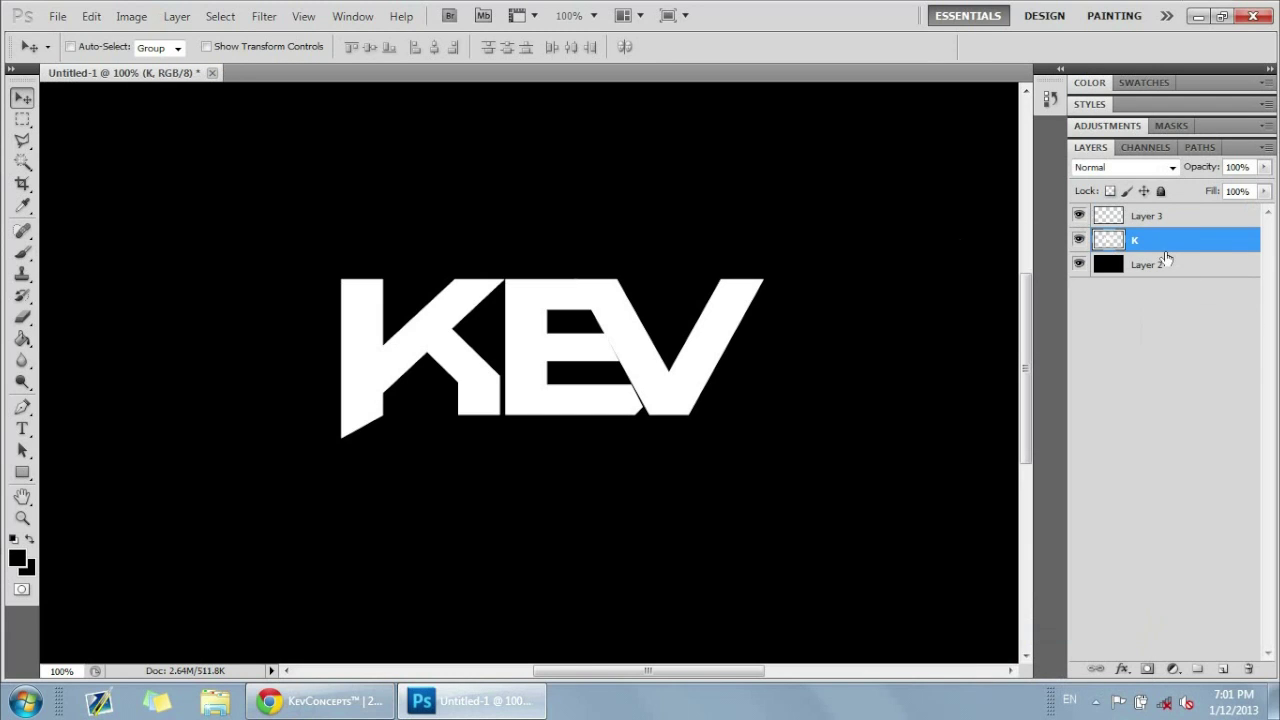
{"action": "left_click", "coordinate": [1160, 217]}
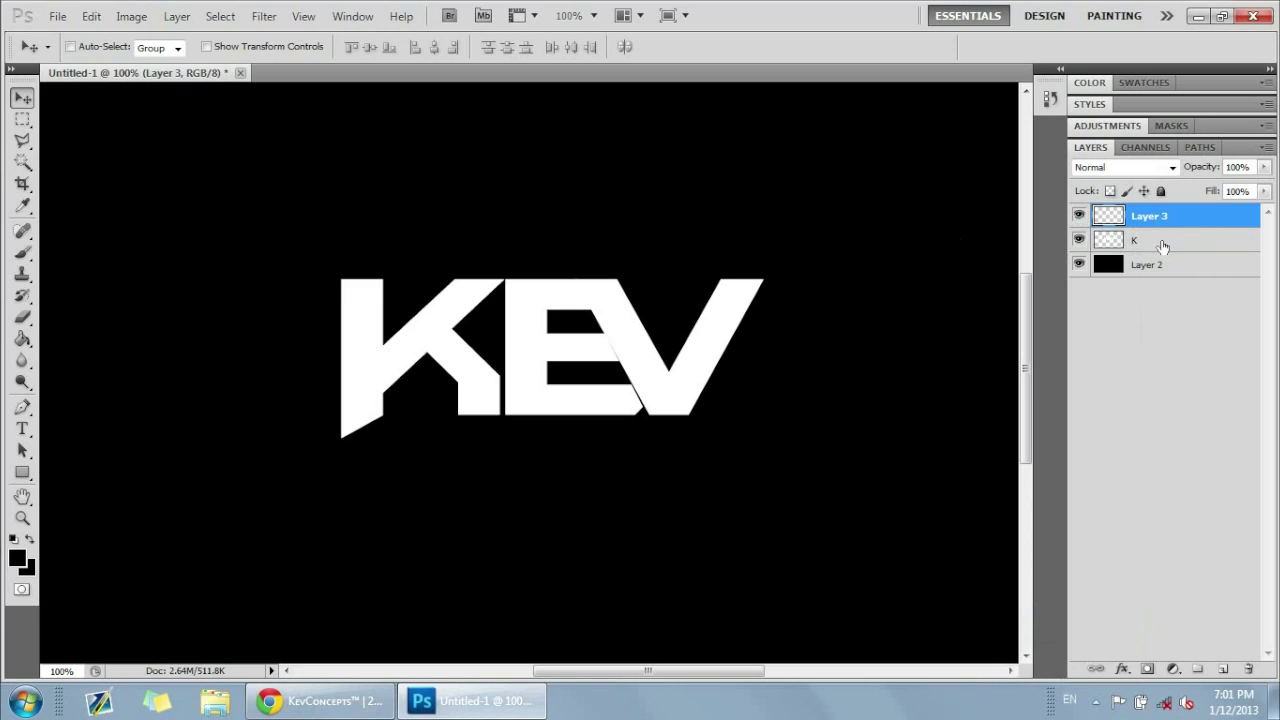
{"action": "left_click", "coordinate": [1163, 244]}
{"action": "left_click", "coordinate": [1163, 224]}
{"action": "left_click", "coordinate": [1163, 244]}
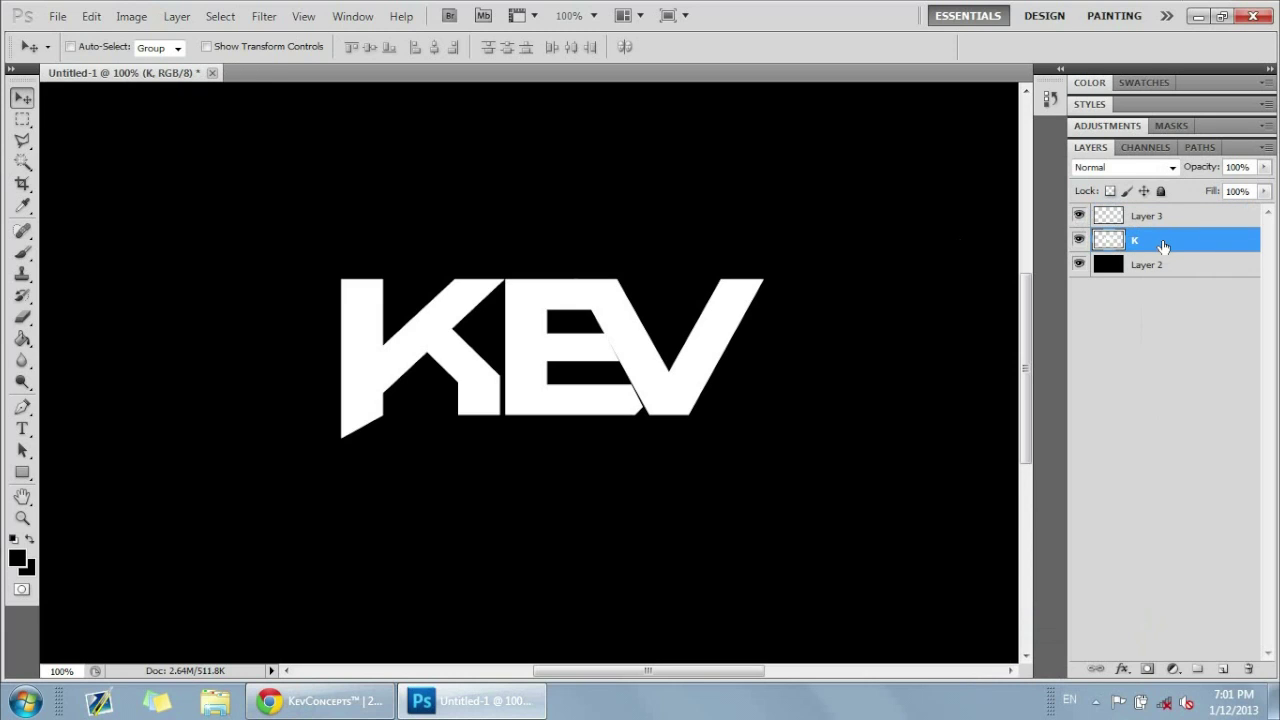
{"action": "key", "text": "ctrl+z"}
{"action": "key", "text": "ctrl+z"}
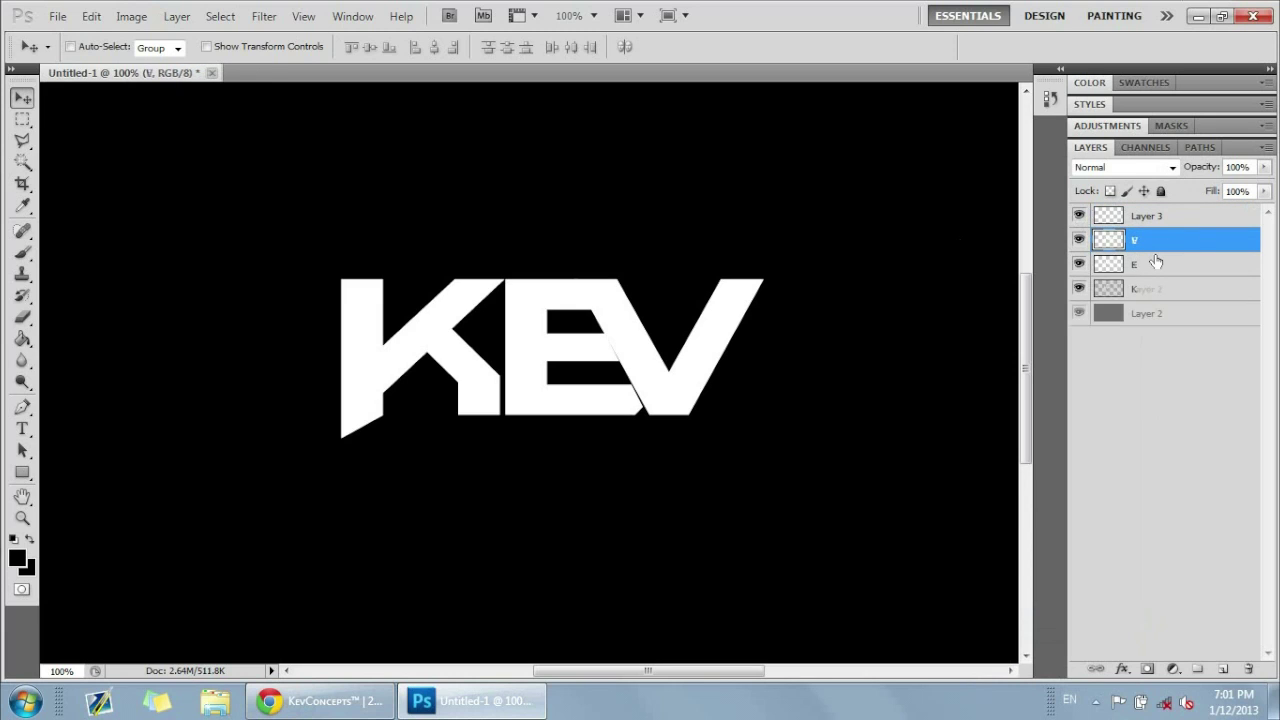
{"action": "left_click", "coordinate": [1160, 264]}
{"action": "left_click", "coordinate": [1160, 290]}
- Open the K layer's style settings and close them without changes
{"action": "double_click", "coordinate": [1160, 294]}
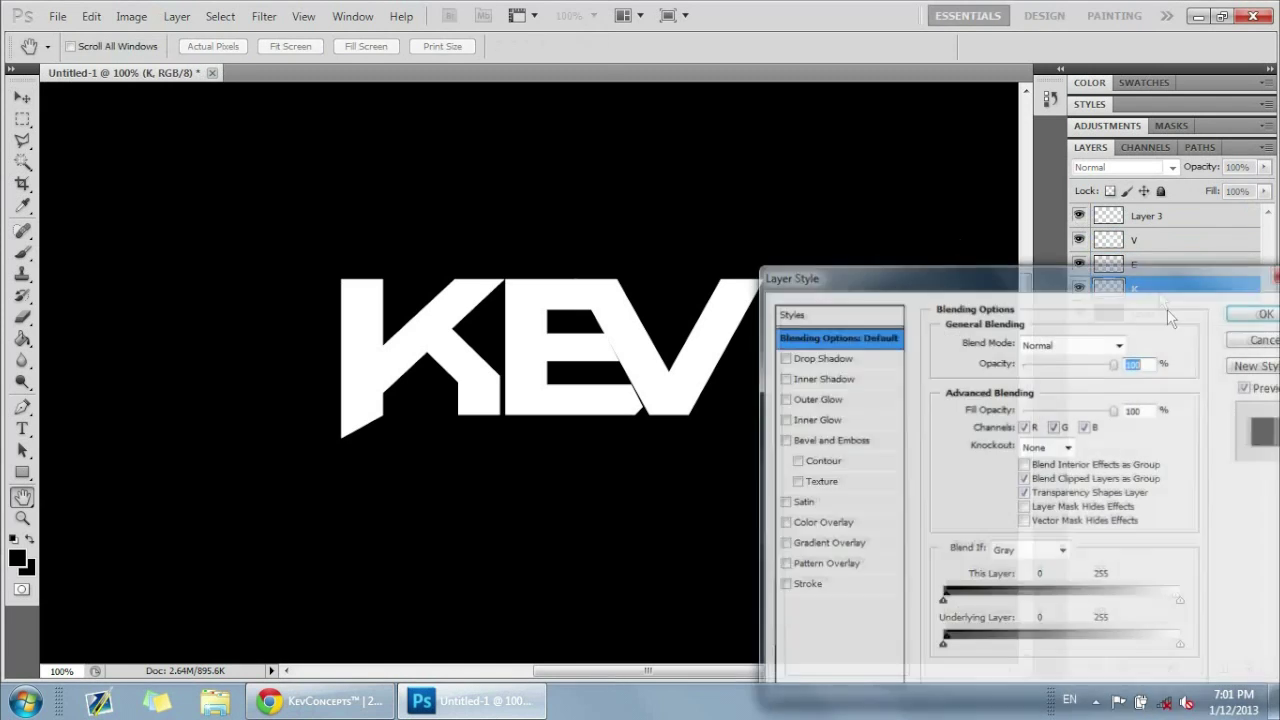
{"action": "left_click_drag", "start_coordinate": [1103, 273], "coordinate": [916, 239]}
{"action": "left_click", "coordinate": [1100, 298]}
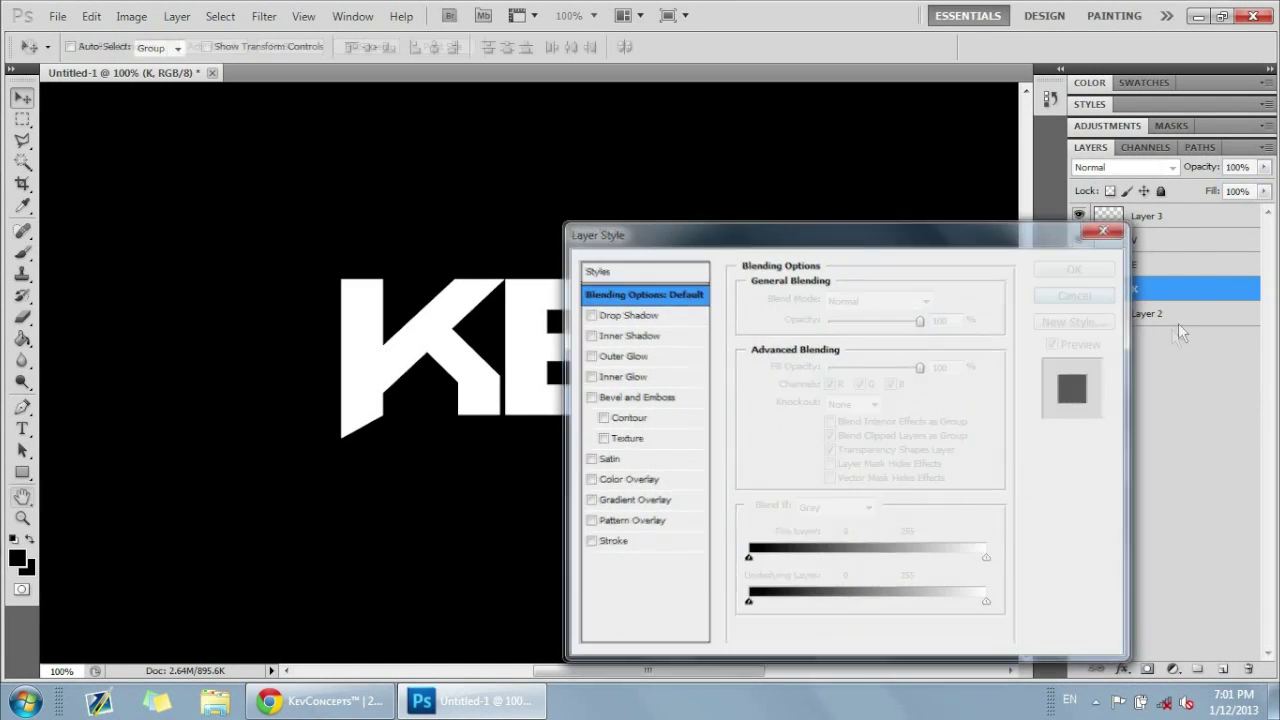
- Add a new layer above background Layer 2 and fill it white with the Paint Bucket
{"action": "left_click", "coordinate": [1180, 316]}
{"action": "left_click", "coordinate": [1222, 669]}
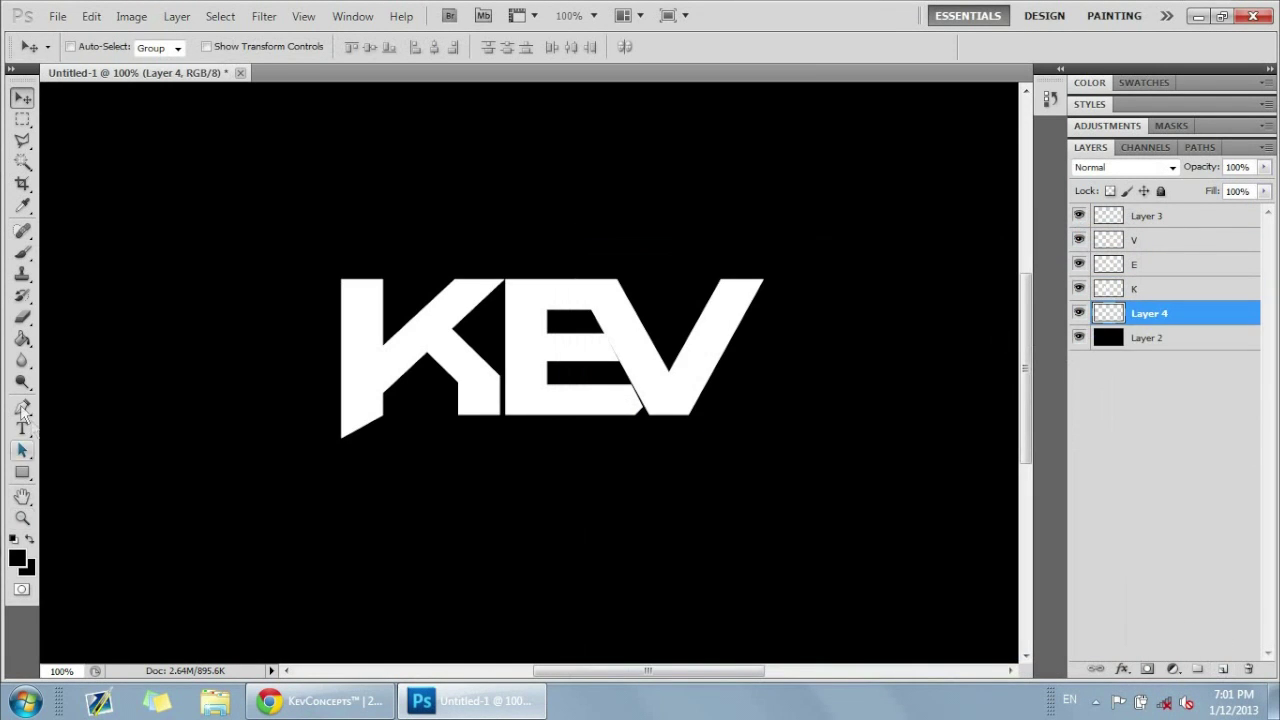
{"action": "left_click", "coordinate": [22, 339]}
{"action": "left_click", "coordinate": [17, 561]}
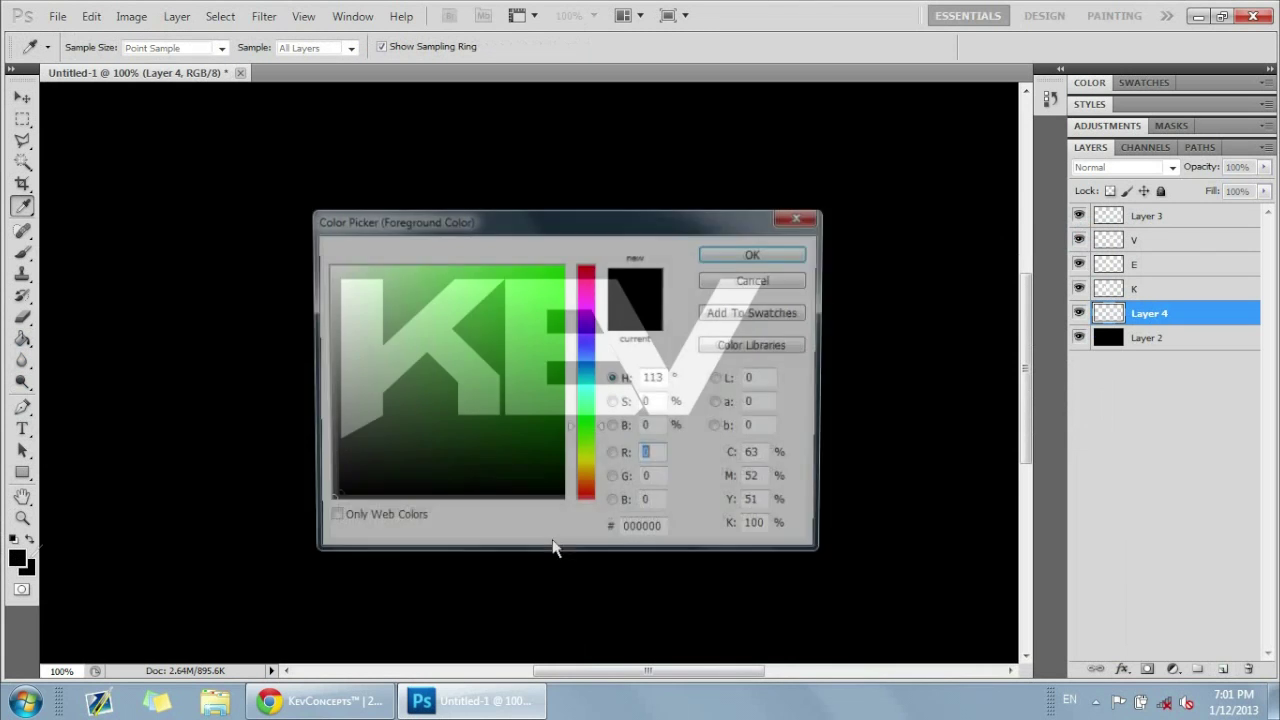
{"action": "left_click_drag", "start_coordinate": [380, 470], "coordinate": [282, 246]}
{"action": "left_click", "coordinate": [786, 256]}
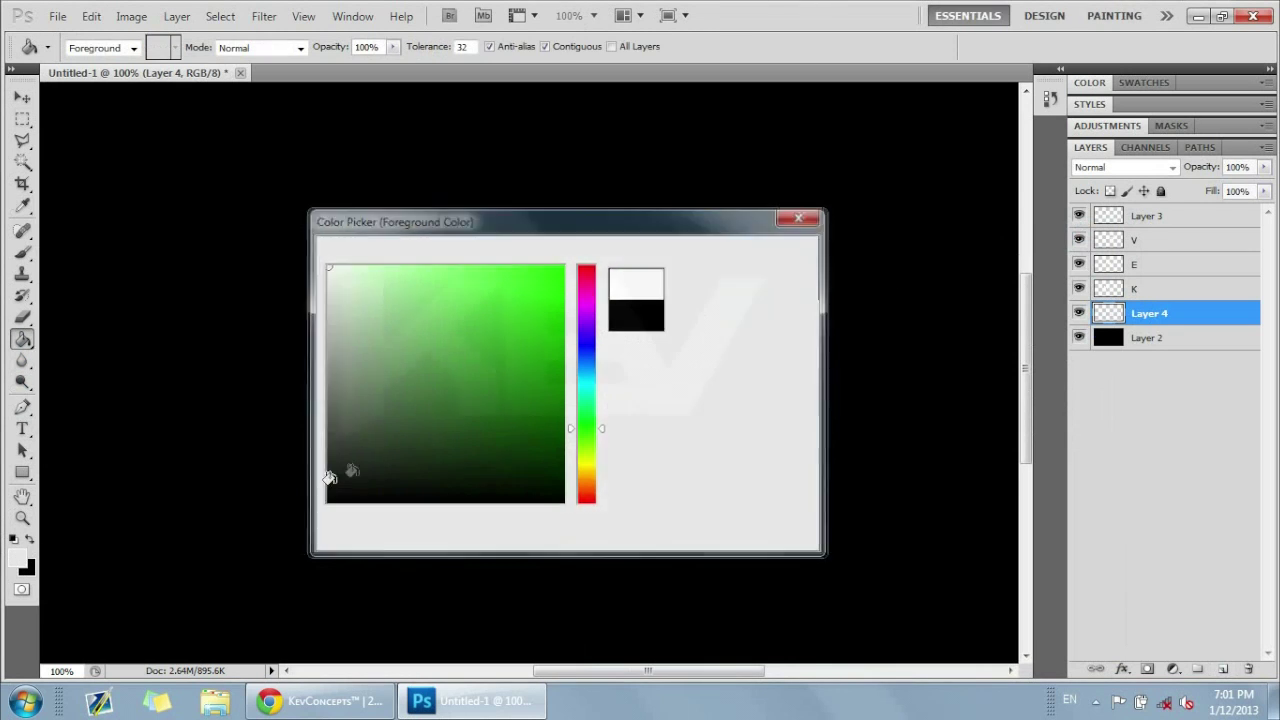
{"action": "left_click", "coordinate": [457, 475]}
{"action": "left_click", "coordinate": [1150, 264]}
{"action": "double_click", "coordinate": [1153, 290]}
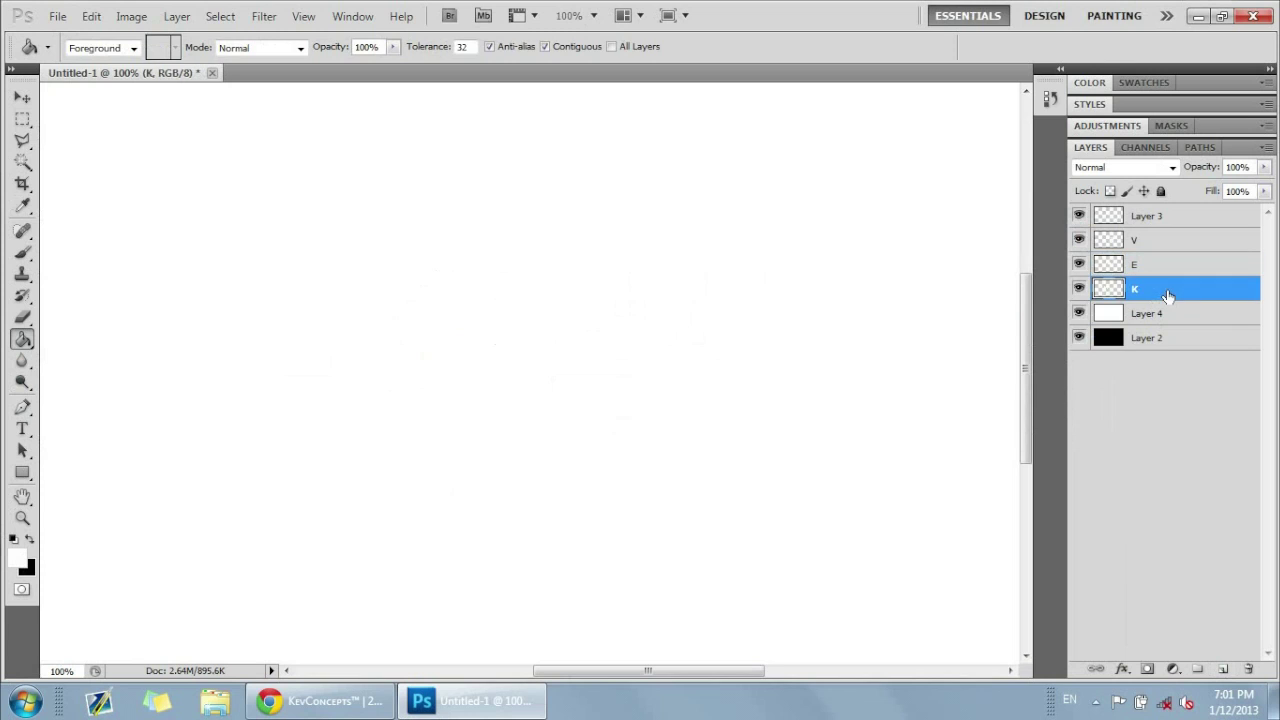
- Give the K, E and V letter layers each a 2 px Stroke
{"action": "left_click", "coordinate": [612, 541]}
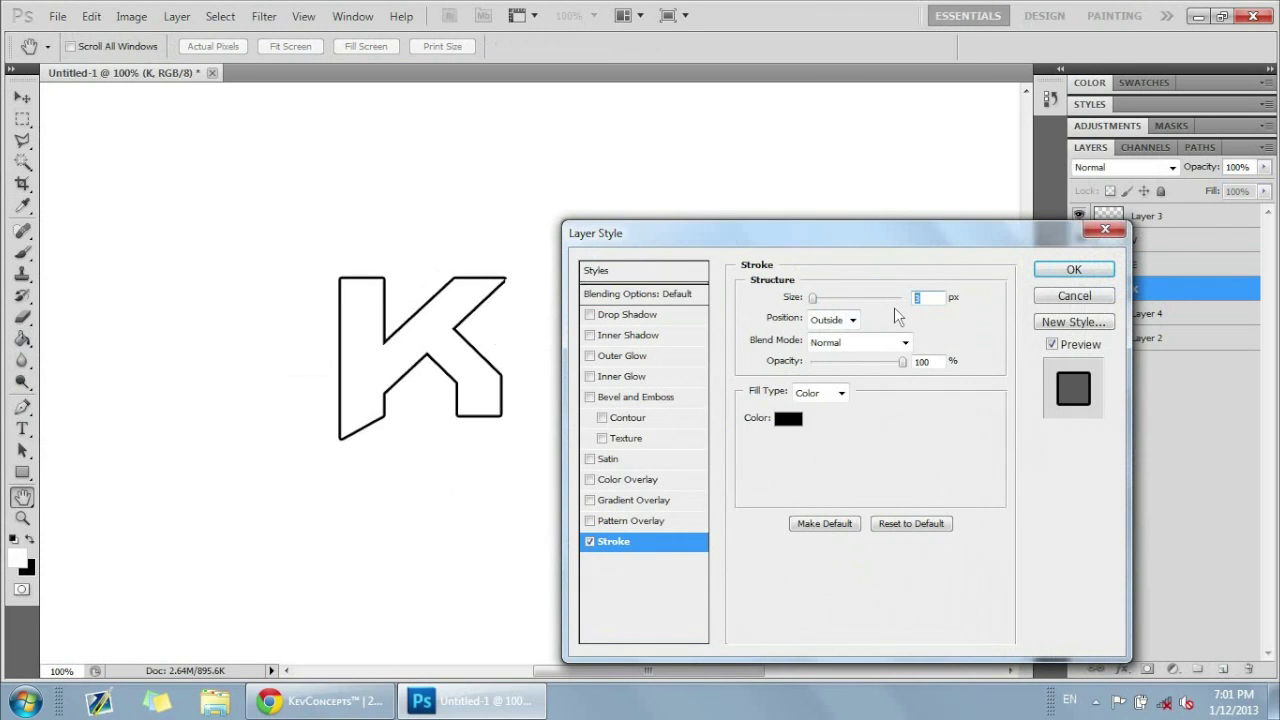
{"action": "type", "text": "2"}
{"action": "left_click", "coordinate": [1072, 270]}
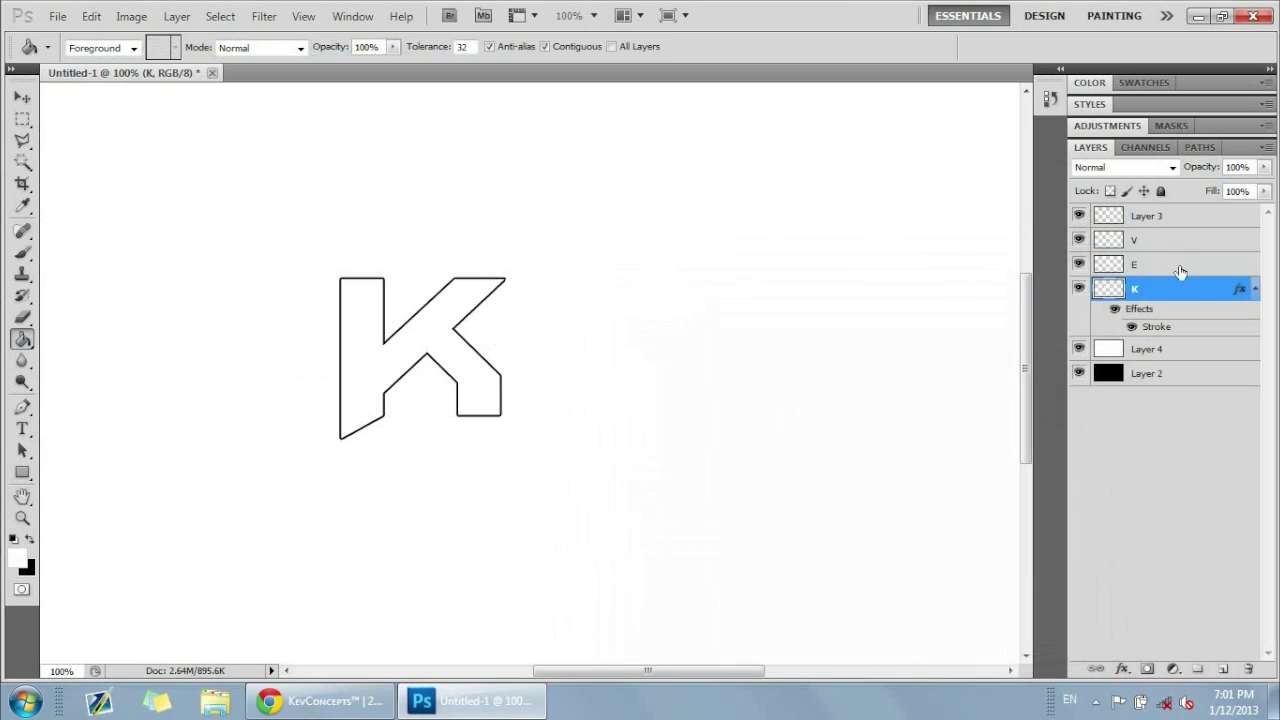
{"action": "double_click", "coordinate": [1178, 264]}
{"action": "left_click", "coordinate": [613, 541]}
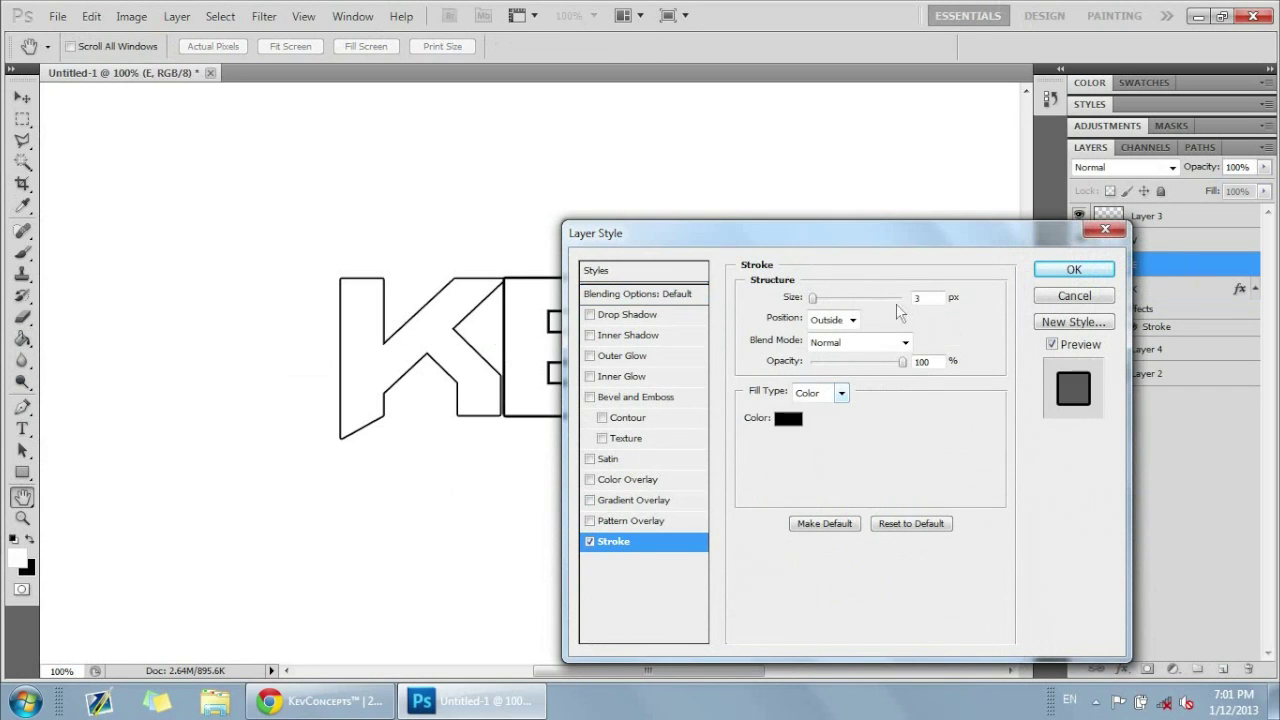
{"action": "type", "text": "2"}
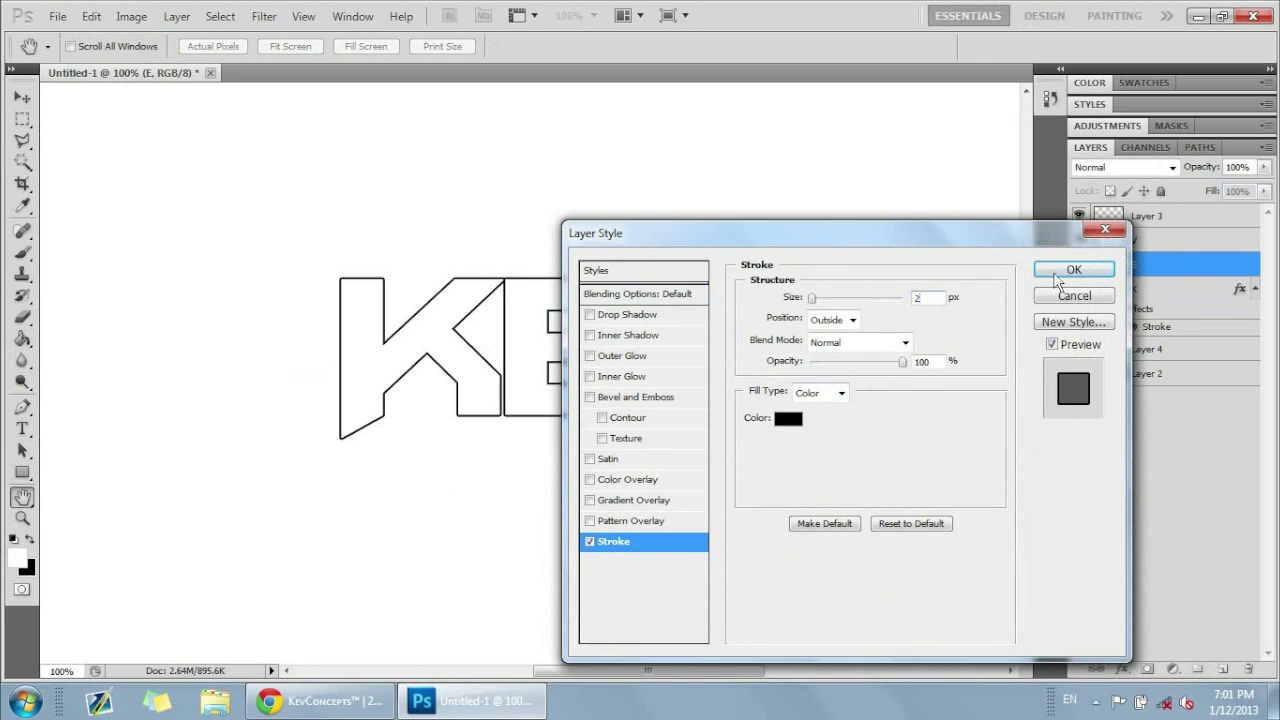
{"action": "left_click", "coordinate": [1073, 270]}
{"action": "double_click", "coordinate": [1155, 245]}
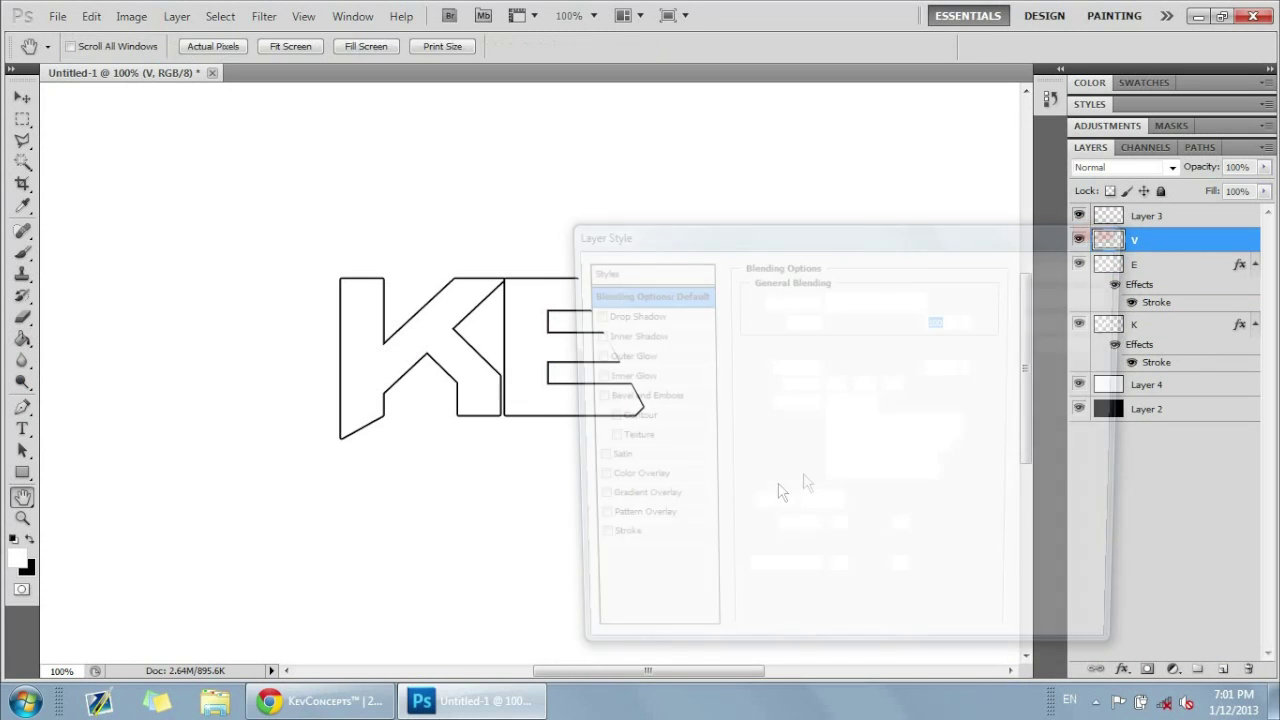
{"action": "left_click", "coordinate": [613, 541]}
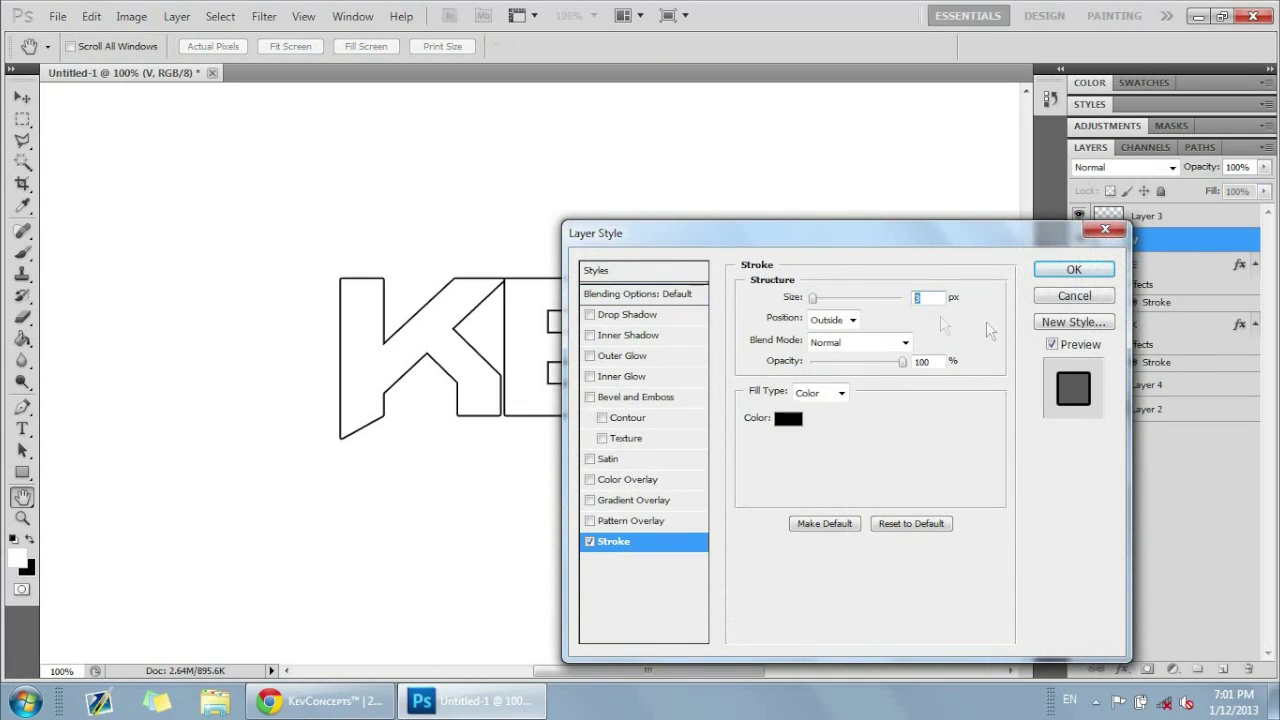
{"action": "type", "text": "2"}
{"action": "left_click", "coordinate": [1073, 270]}
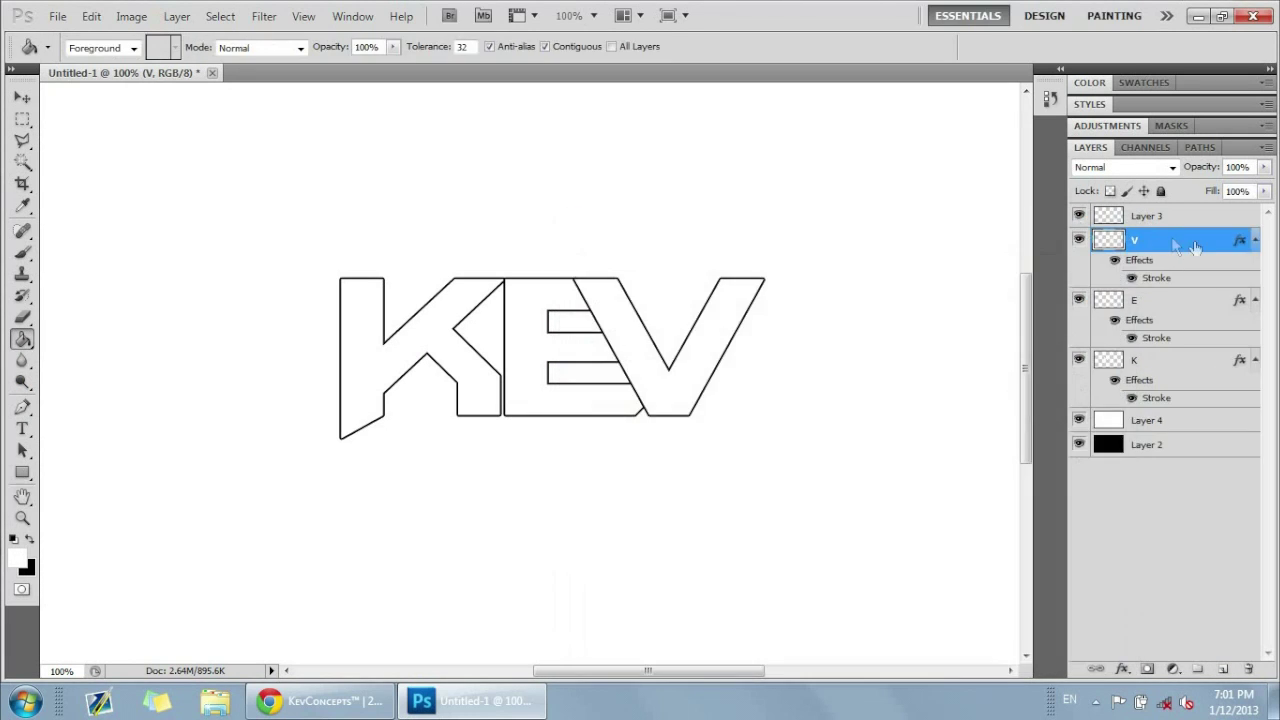
- Collapse the V and E effects lists and select the K layer
{"action": "left_click", "coordinate": [1254, 241]}
{"action": "left_click", "coordinate": [1254, 265]}
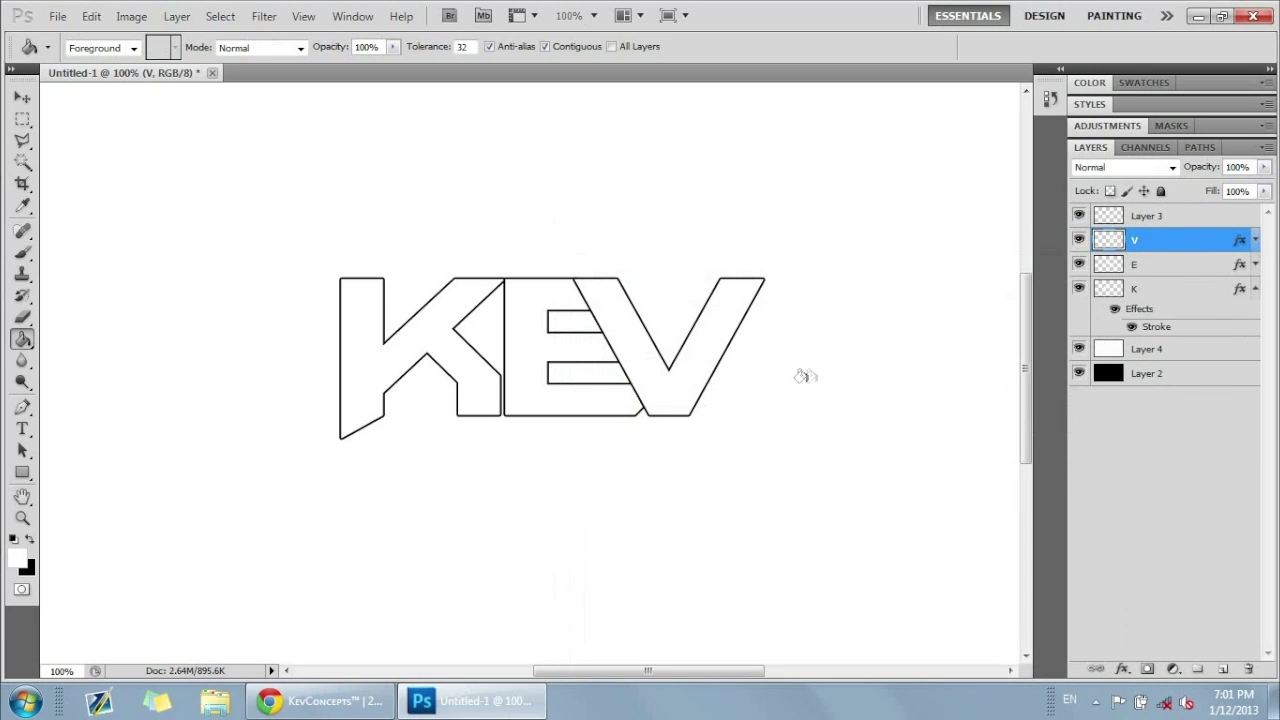
{"action": "left_click", "coordinate": [1158, 286]}
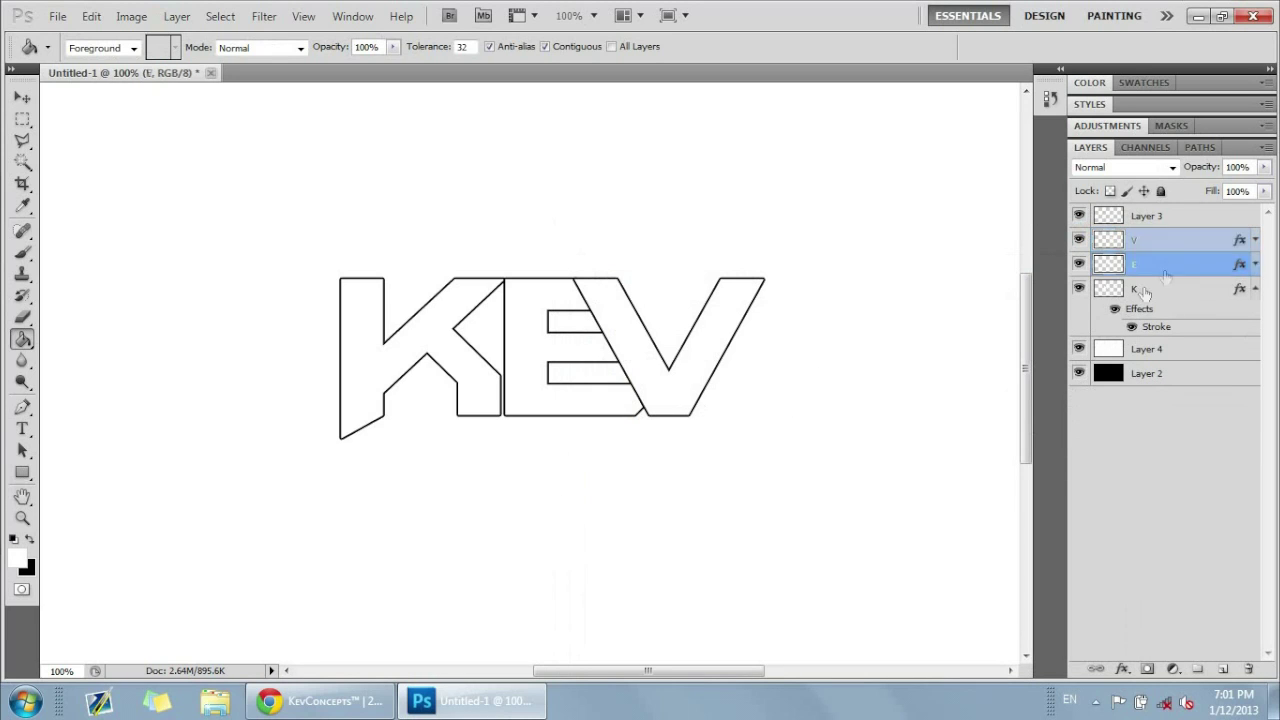
{"action": "left_click", "coordinate": [22, 97]}
- Place the E layer beneath K and slide the K right against the E
{"action": "left_click_drag", "start_coordinate": [389, 333], "coordinate": [400, 334]}
{"action": "key", "text": "Left"}
{"action": "key", "text": "Left"}
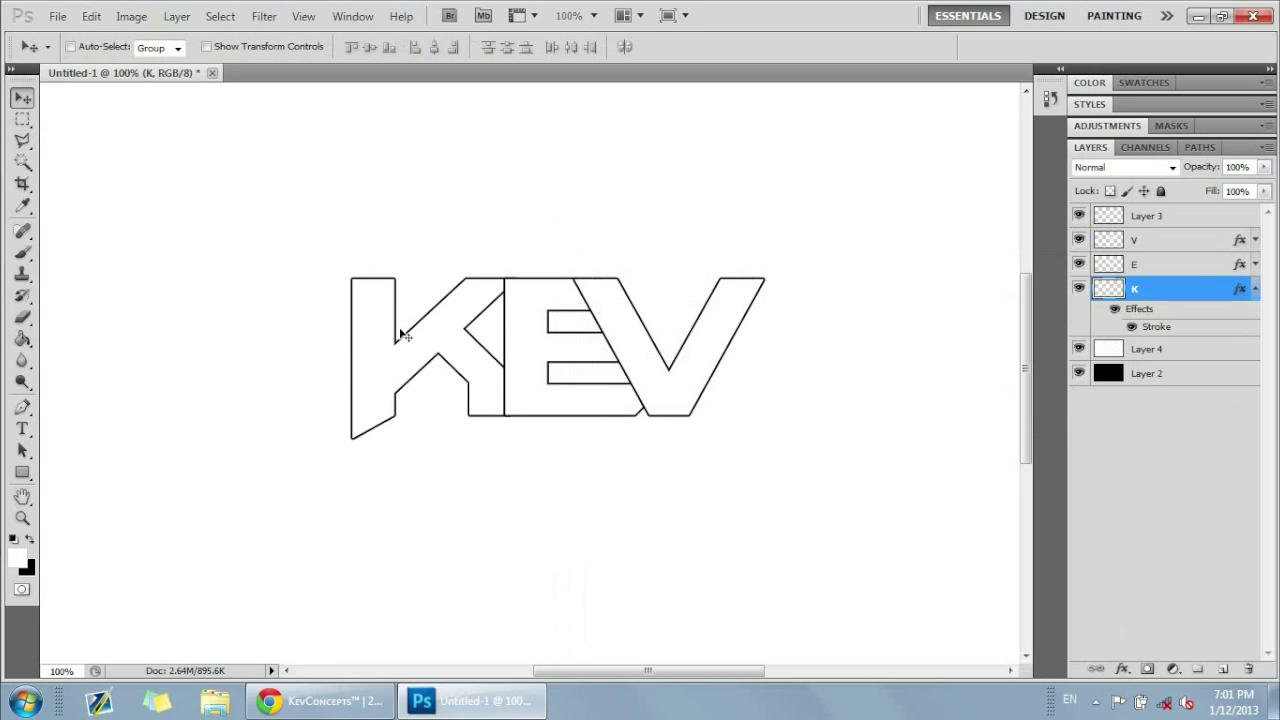
{"action": "left_click_drag", "start_coordinate": [1150, 263], "coordinate": [1170, 320]}
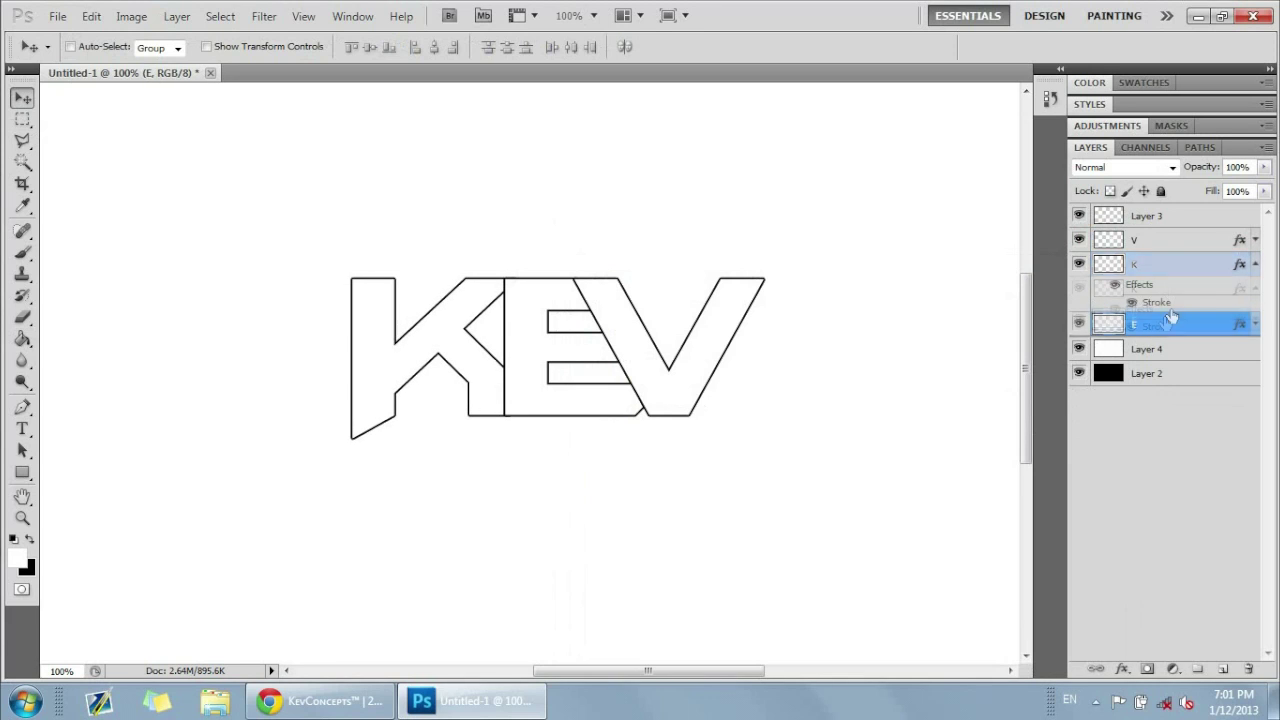
{"action": "left_click", "coordinate": [1166, 265]}
{"action": "left_click_drag", "start_coordinate": [462, 337], "coordinate": [467, 336]}
{"action": "left_click", "coordinate": [1155, 242]}
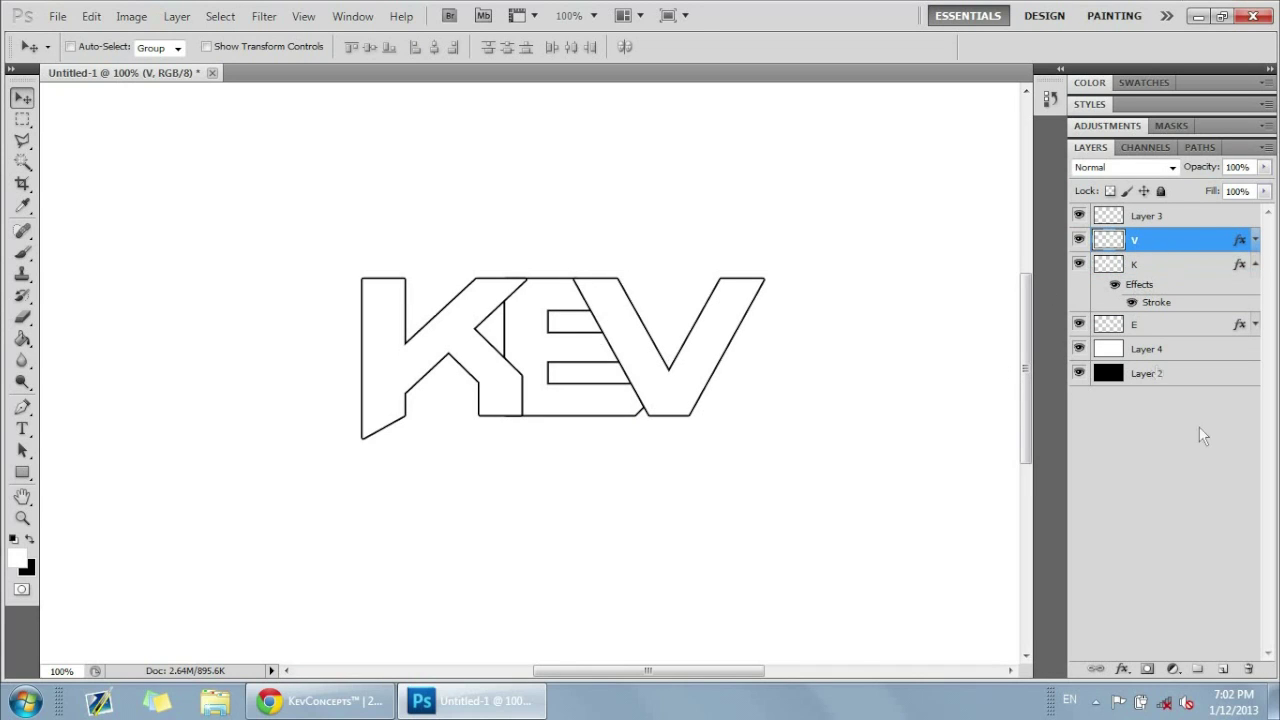
- Collapse K's effects, view KevConceptss from the user folder in Photo Gallery, and return to Photoshop
{"action": "left_click", "coordinate": [1255, 265]}
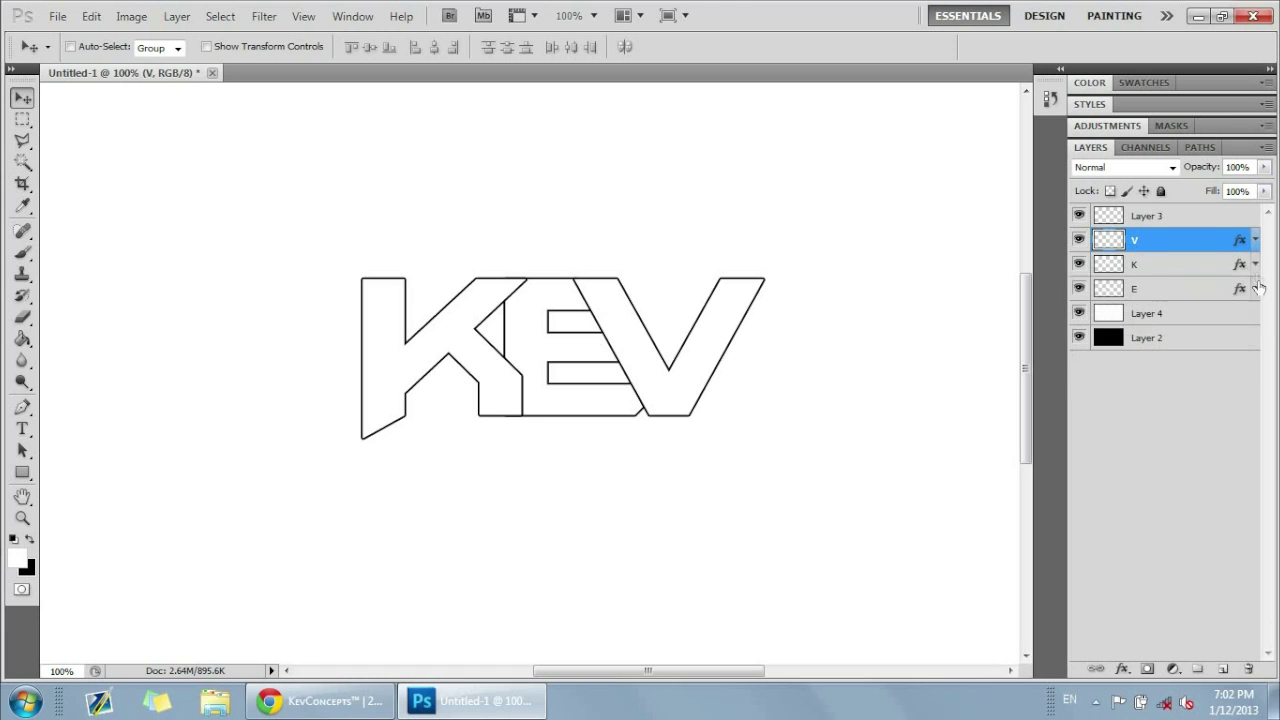
{"action": "left_click", "coordinate": [470, 700]}
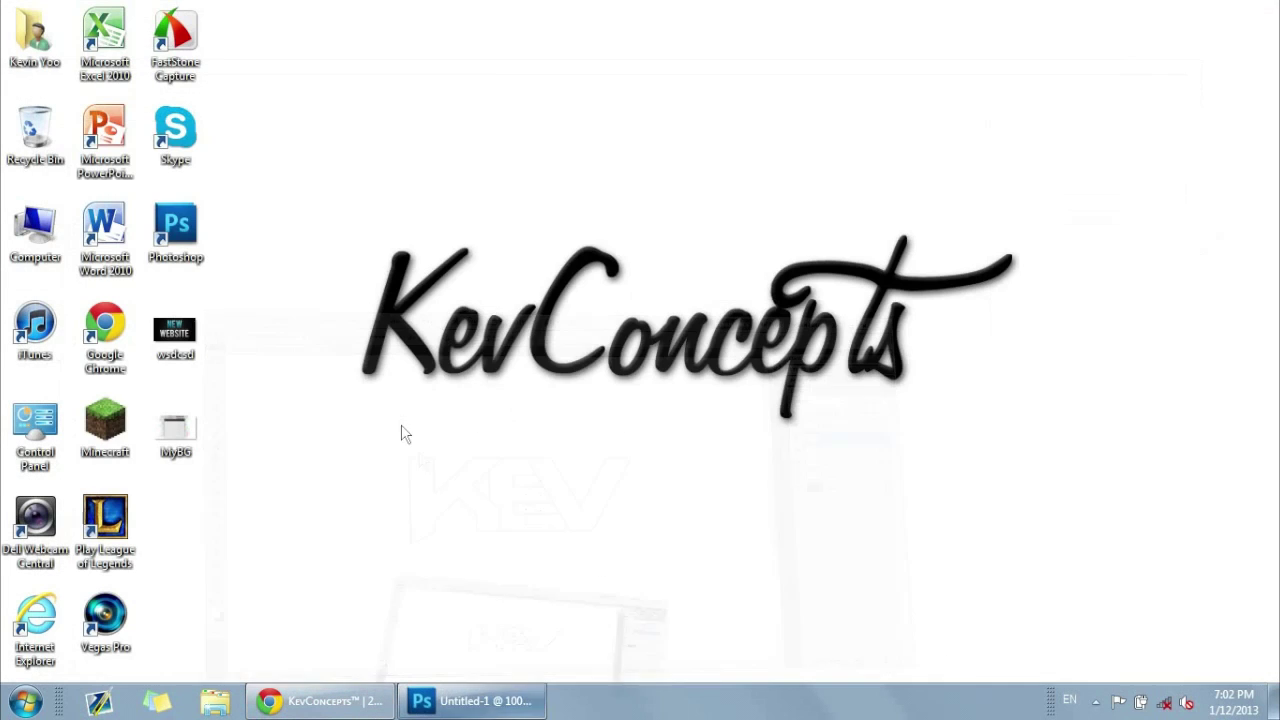
{"action": "double_click", "coordinate": [33, 45]}
{"action": "left_click", "coordinate": [857, 167]}
{"action": "double_click", "coordinate": [857, 168]}
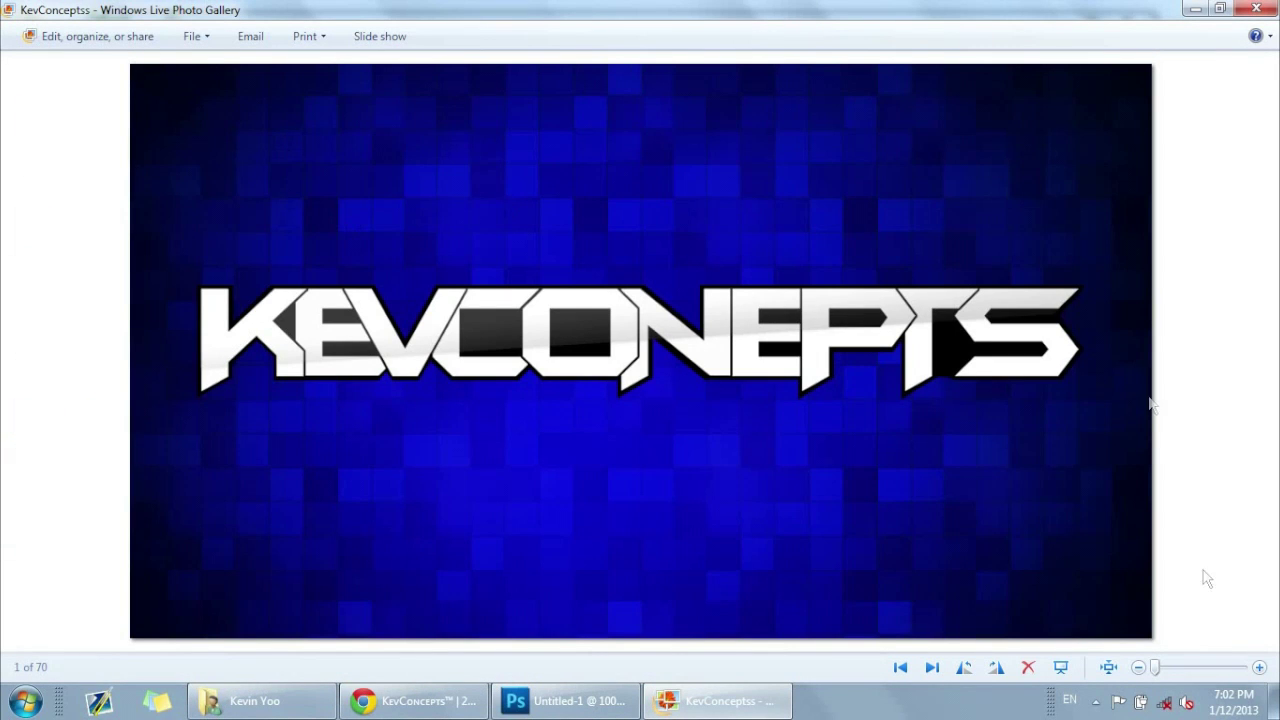
{"action": "left_click", "coordinate": [613, 705]}
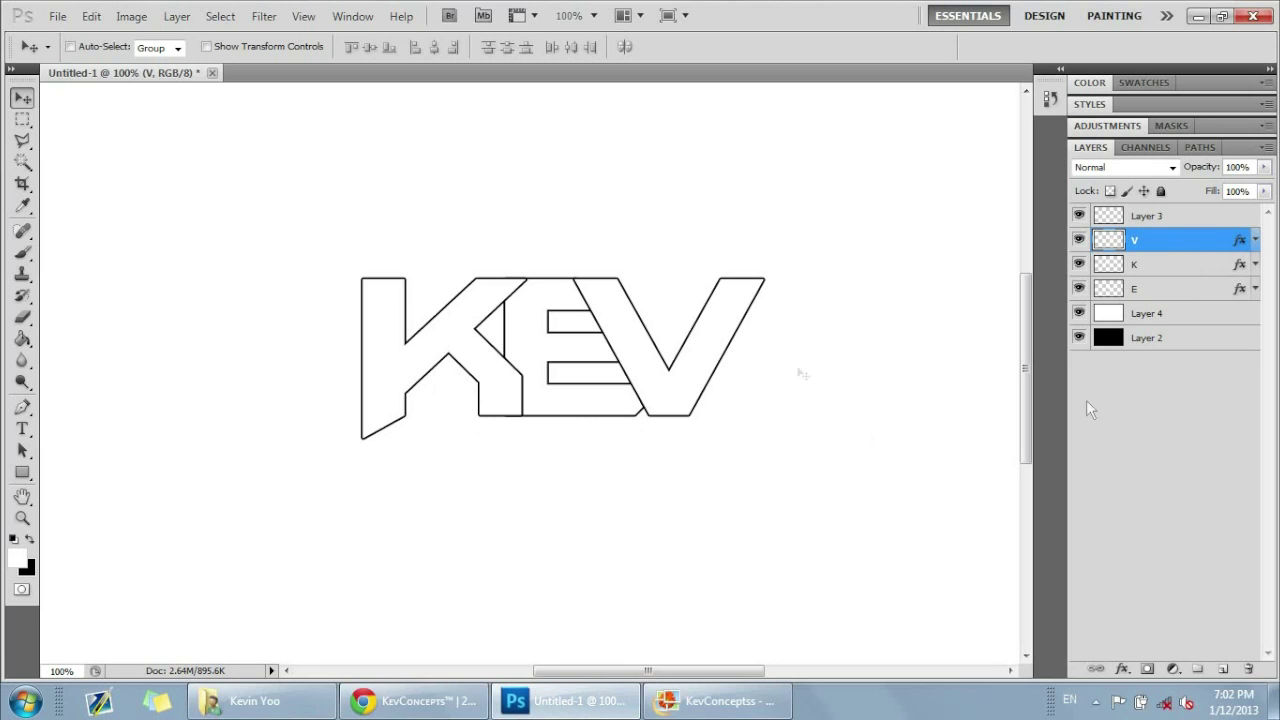
- Hide white Layer 4, then merge V down into K and K down into E
{"action": "left_click", "coordinate": [1080, 316]}
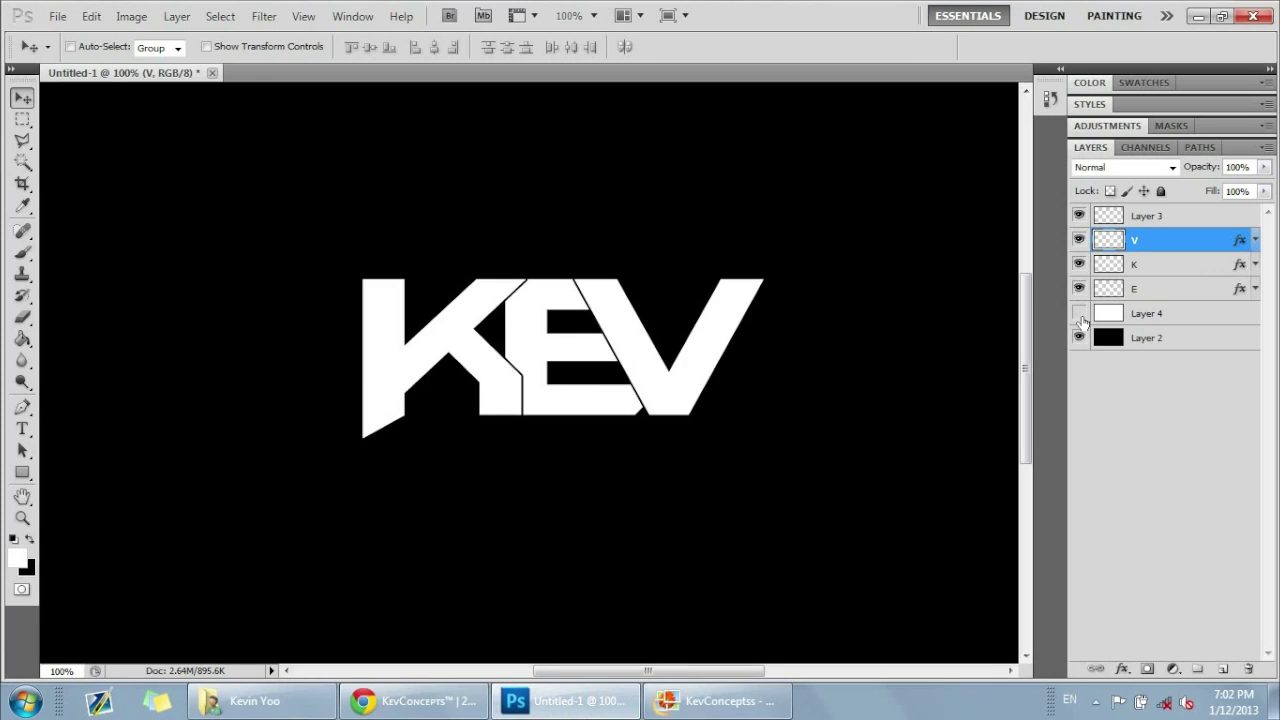
{"action": "key", "text": "ctrl+minus"}
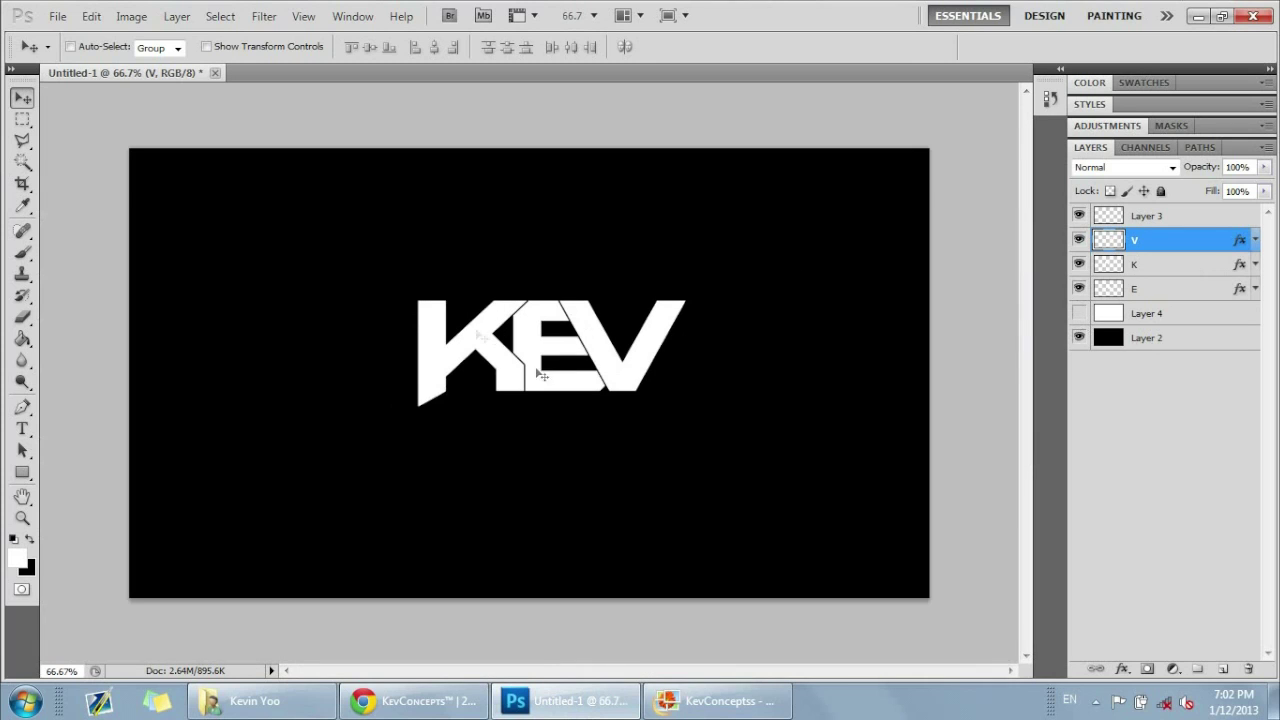
{"action": "right_click", "coordinate": [1172, 246]}
{"action": "left_click", "coordinate": [1020, 630]}
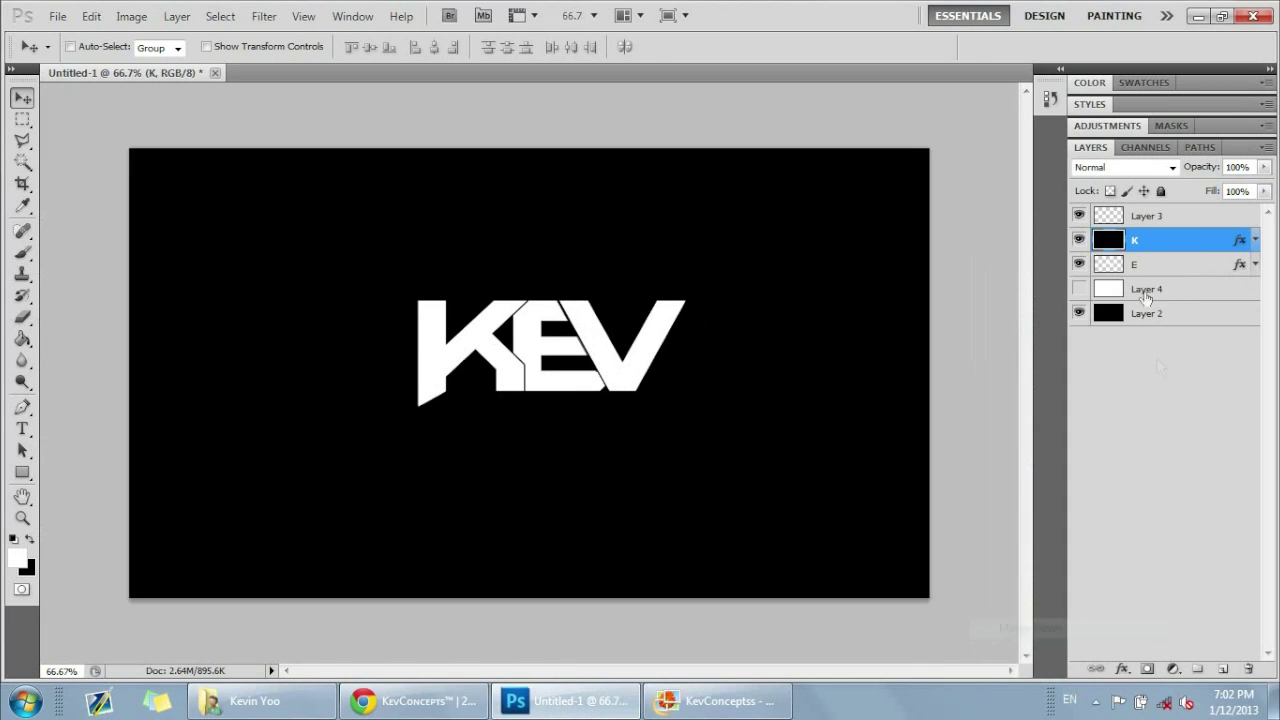
{"action": "right_click", "coordinate": [1158, 248]}
{"action": "left_click", "coordinate": [1018, 628]}
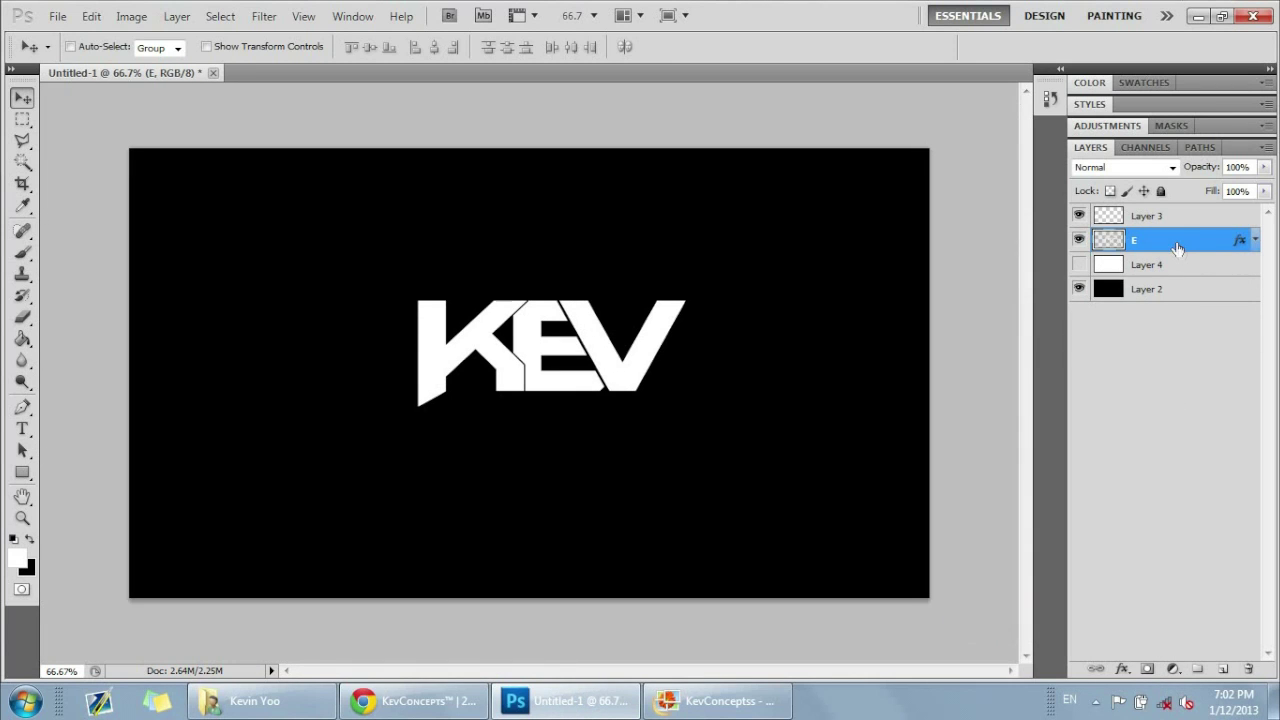
{"action": "double_click", "coordinate": [1157, 247]}
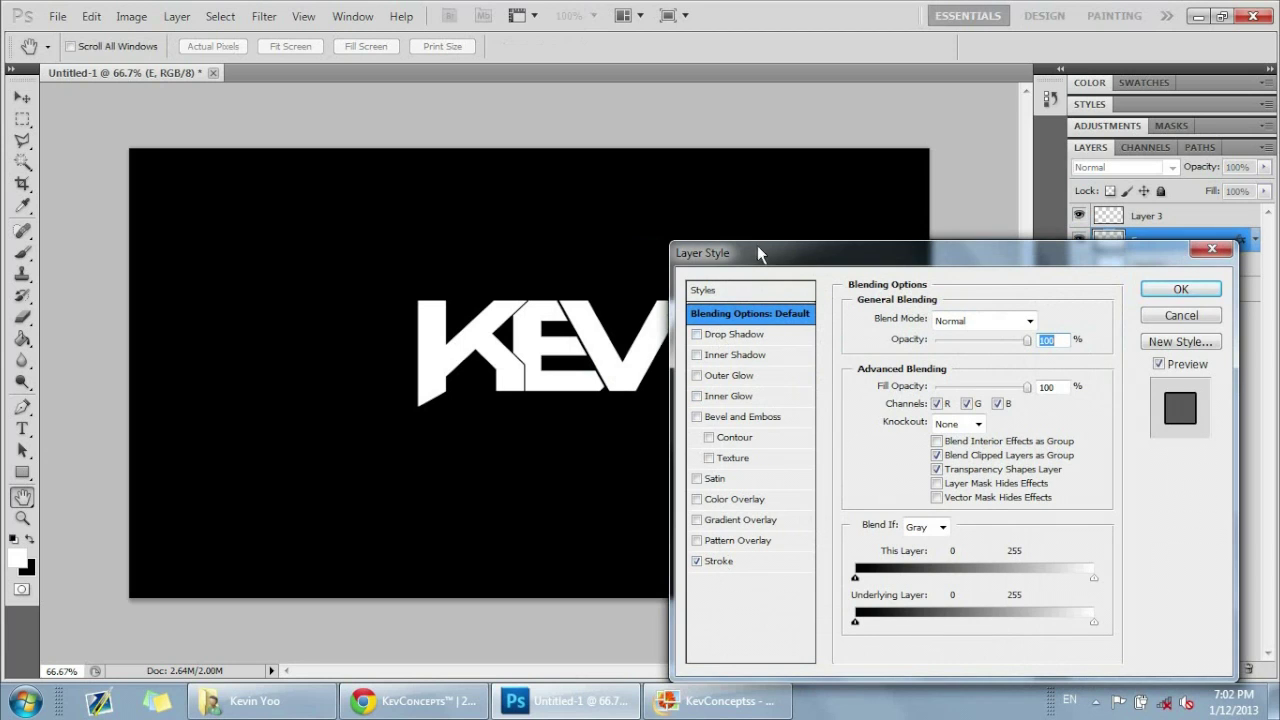
{"action": "left_click_drag", "start_coordinate": [757, 253], "coordinate": [620, 144]}
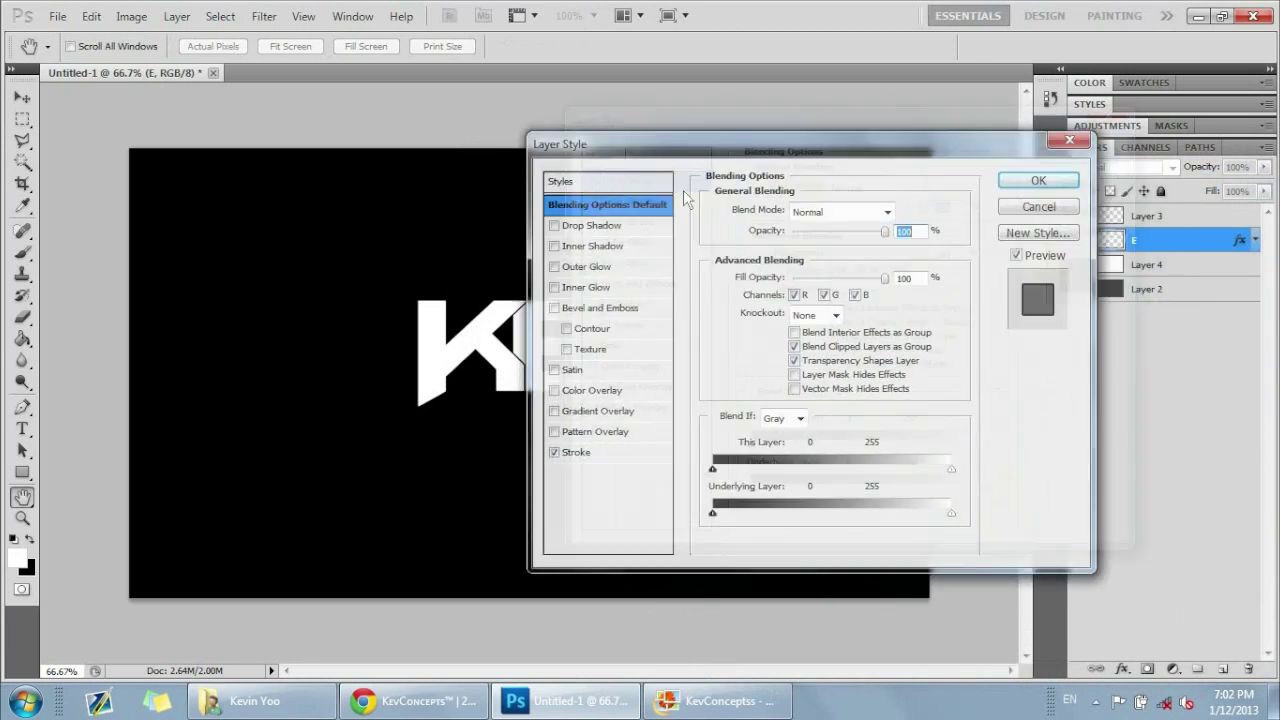
{"action": "left_click_drag", "start_coordinate": [683, 190], "coordinate": [803, 153]}
{"action": "left_click_drag", "start_coordinate": [772, 158], "coordinate": [764, 152]}
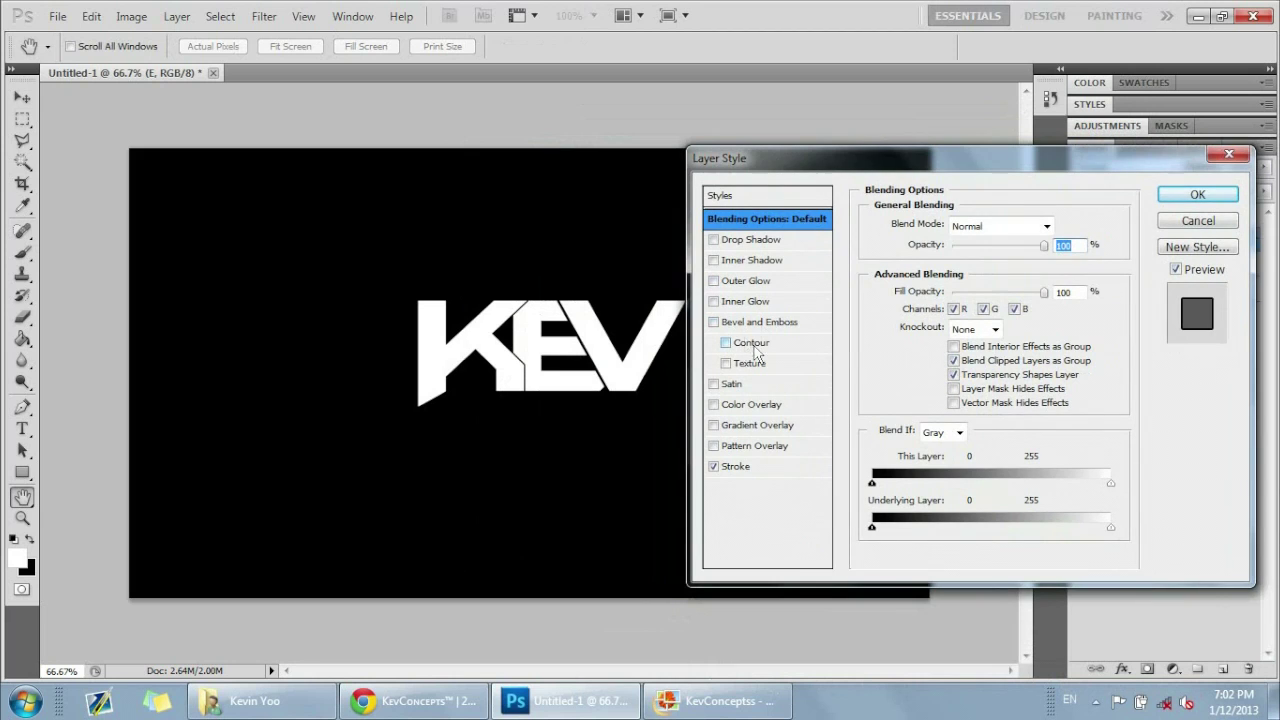
{"action": "left_click", "coordinate": [737, 428]}
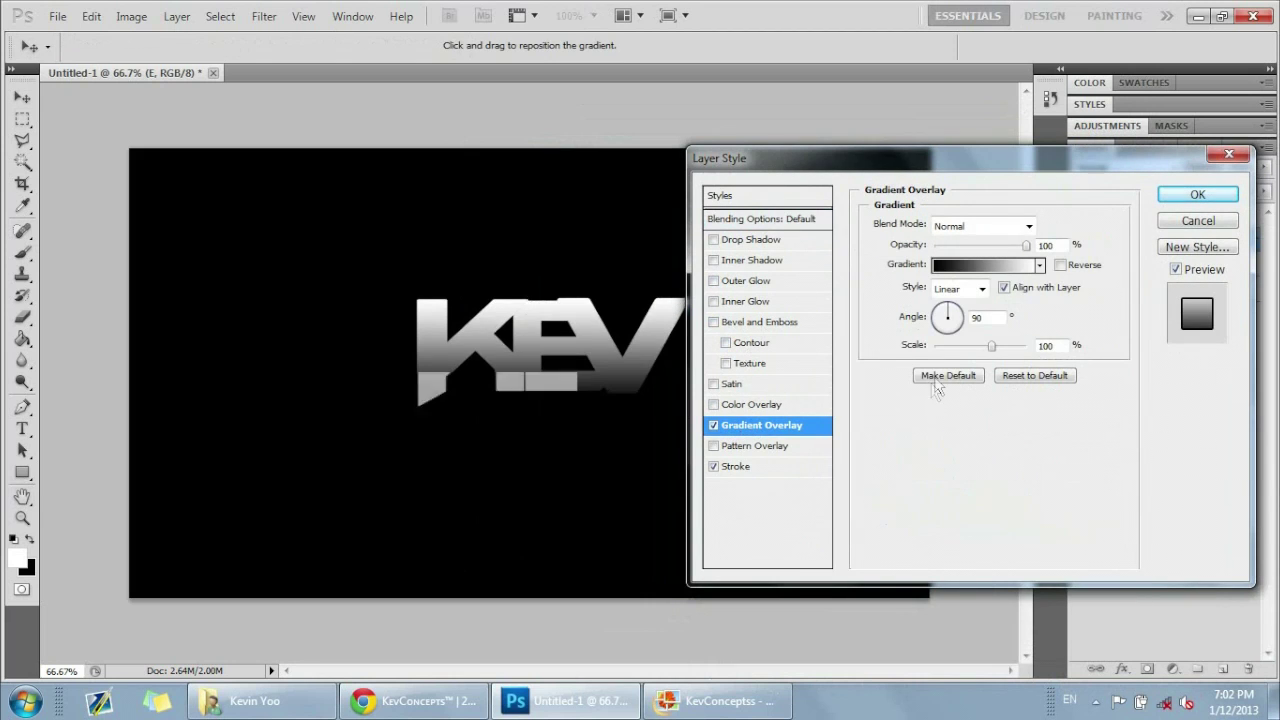
{"action": "left_click_drag", "start_coordinate": [955, 346], "coordinate": [946, 350]}
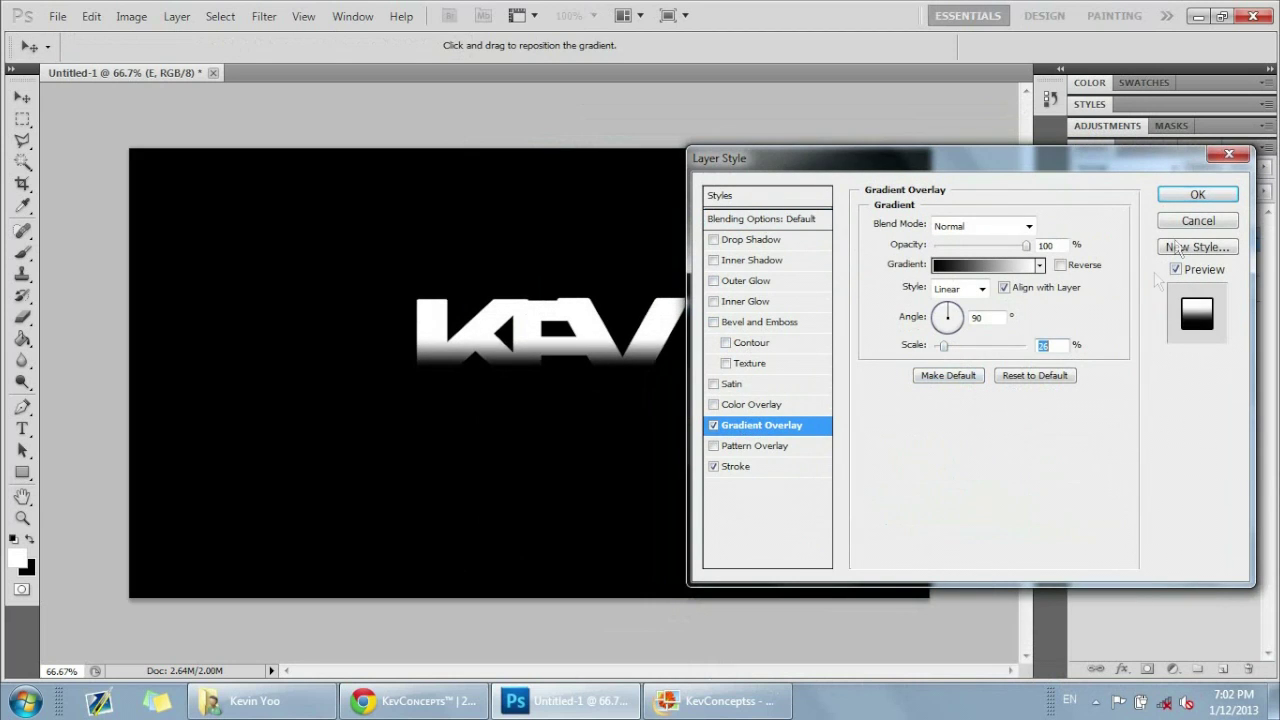
{"action": "left_click", "coordinate": [1184, 220]}
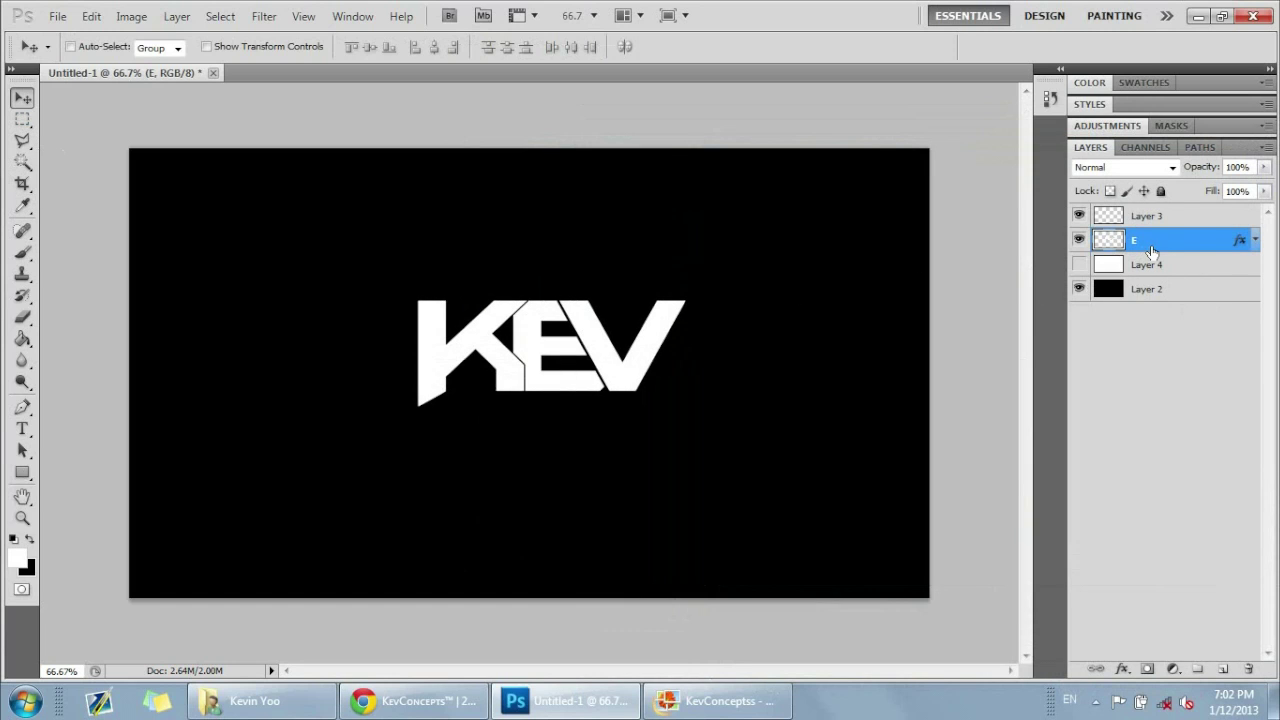
- Undo the two merges, then marquee a strip above the KEV letters with all three layers selected
{"action": "key", "text": "ctrl+z"}
{"action": "key", "text": "ctrl+alt+z"}
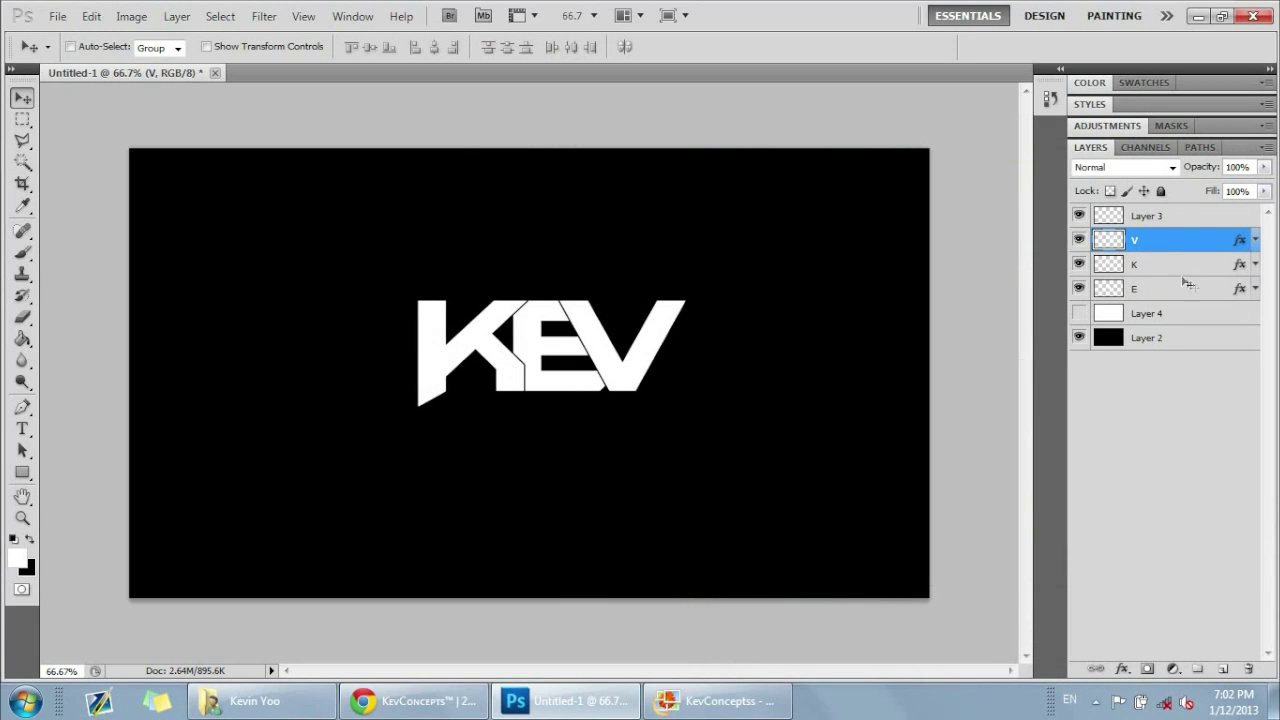
{"action": "left_click", "coordinate": [1180, 288]}
{"action": "left_click", "coordinate": [1165, 245]}
{"action": "left_click", "coordinate": [1167, 294], "text": "shift"}
{"action": "key", "text": "m"}
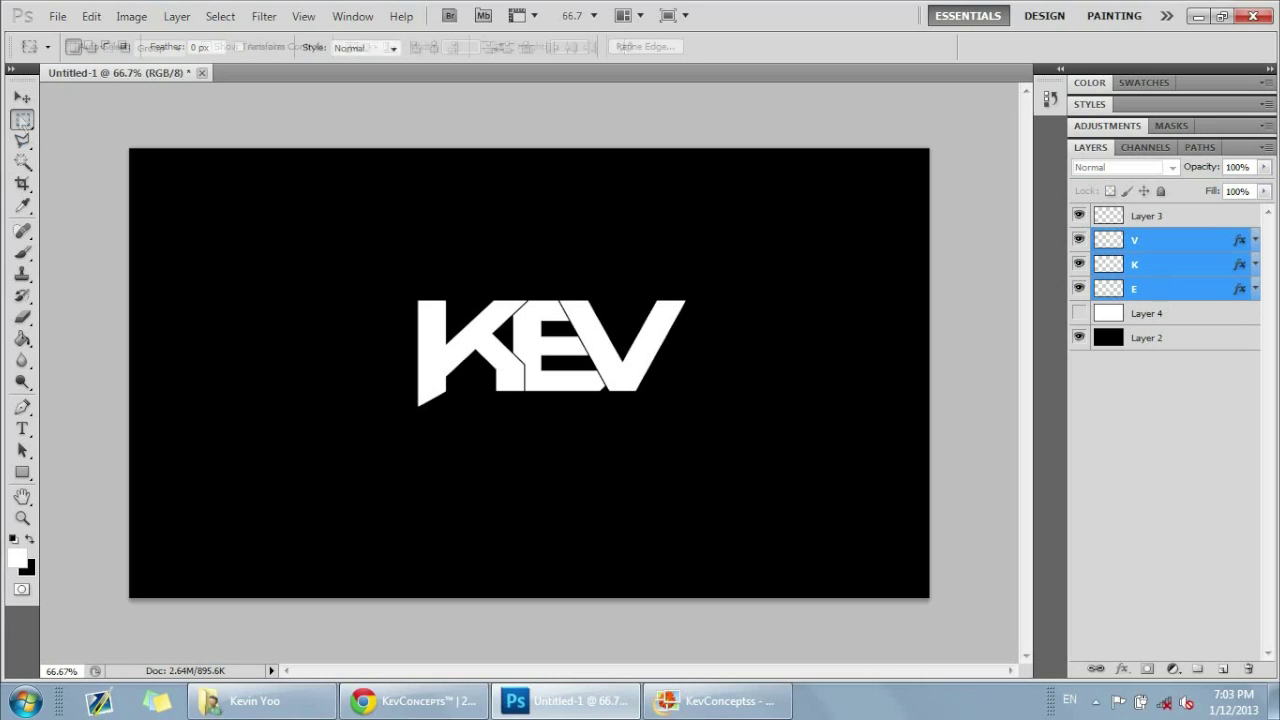
{"action": "left_click_drag", "start_coordinate": [383, 265], "coordinate": [711, 302]}
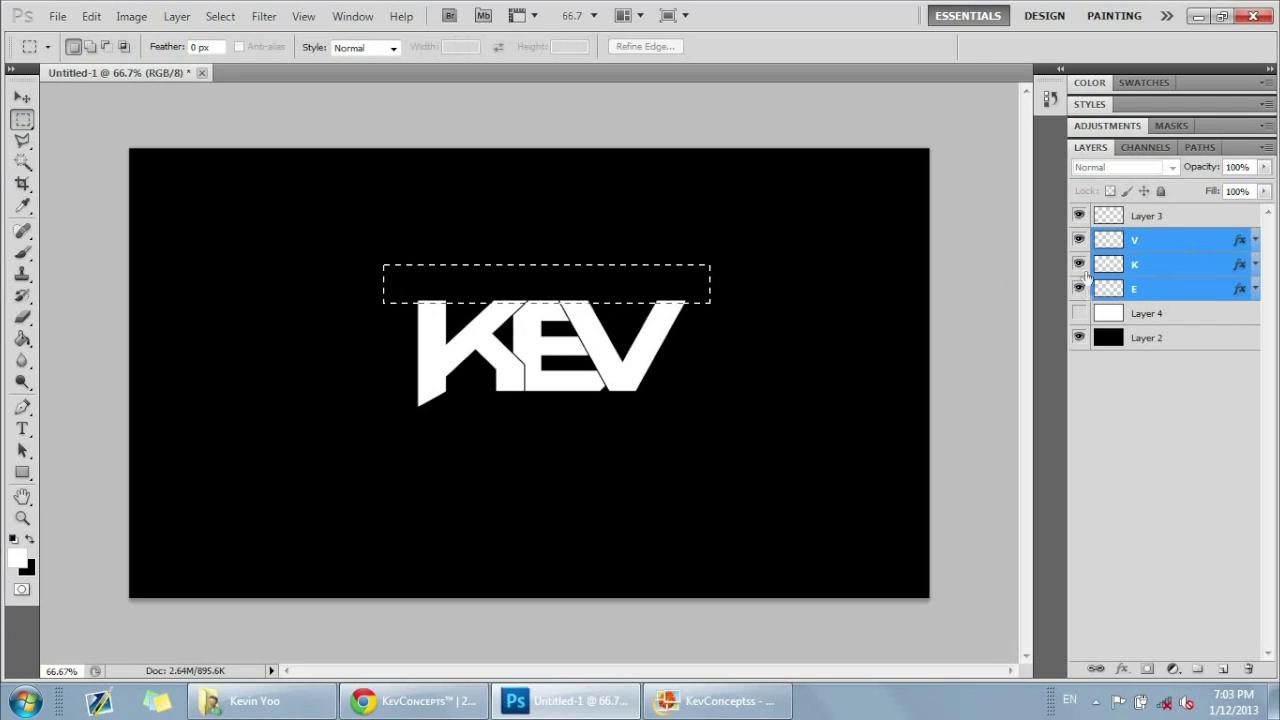
- Select the V, K and E layers in turn, clear the marquee, and drag in the Layers panel
{"action": "left_click", "coordinate": [1145, 250]}
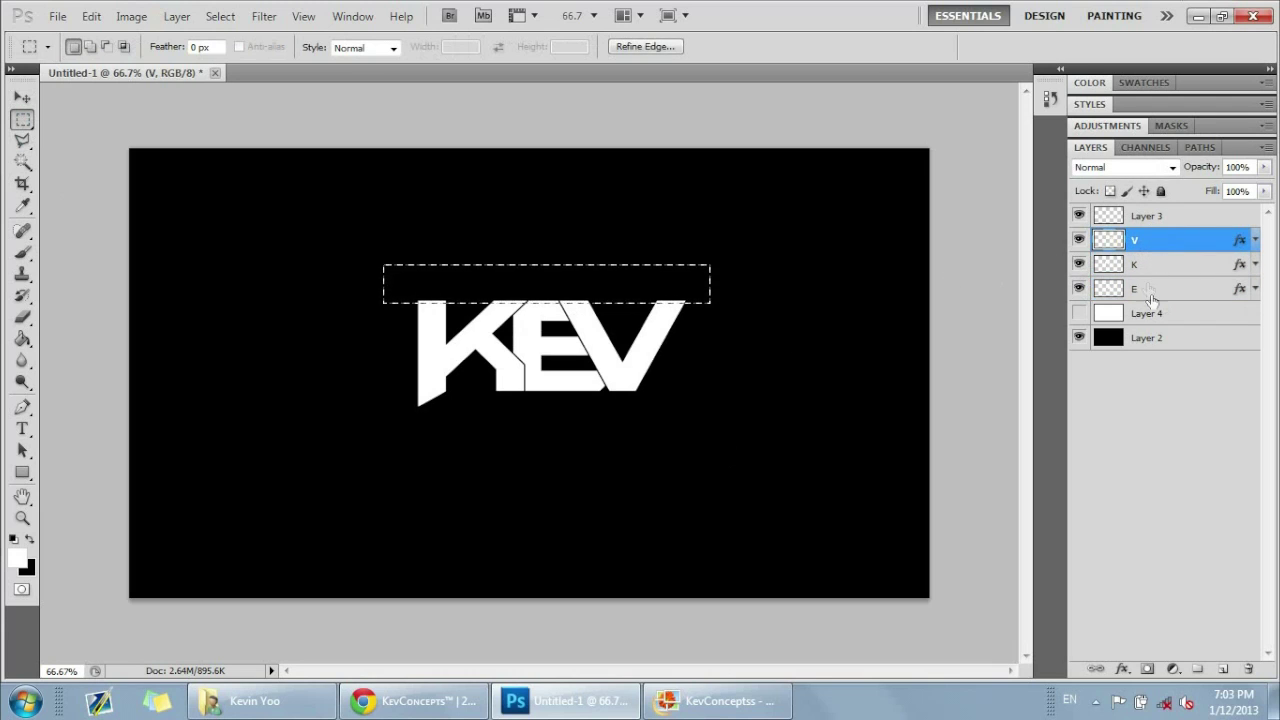
{"action": "left_click", "coordinate": [1167, 265]}
{"action": "left_click", "coordinate": [1160, 290]}
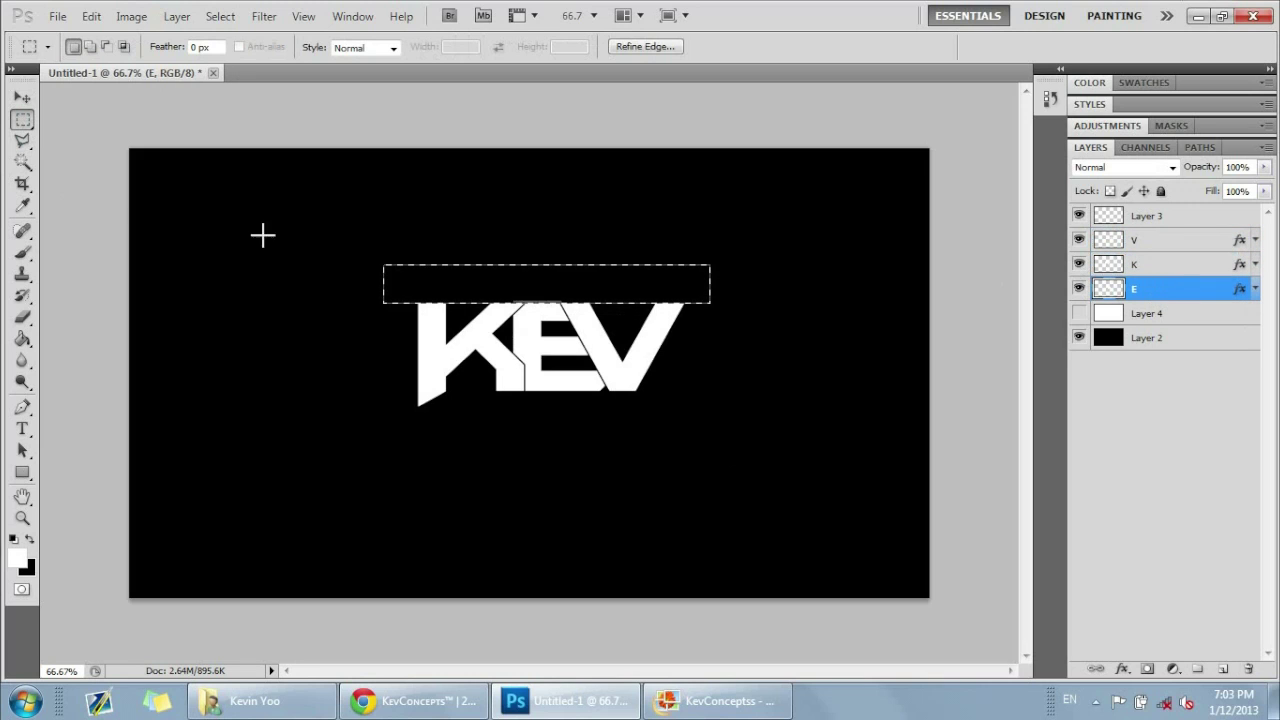
{"action": "key", "text": "ctrl+d"}
{"action": "key", "text": "v"}
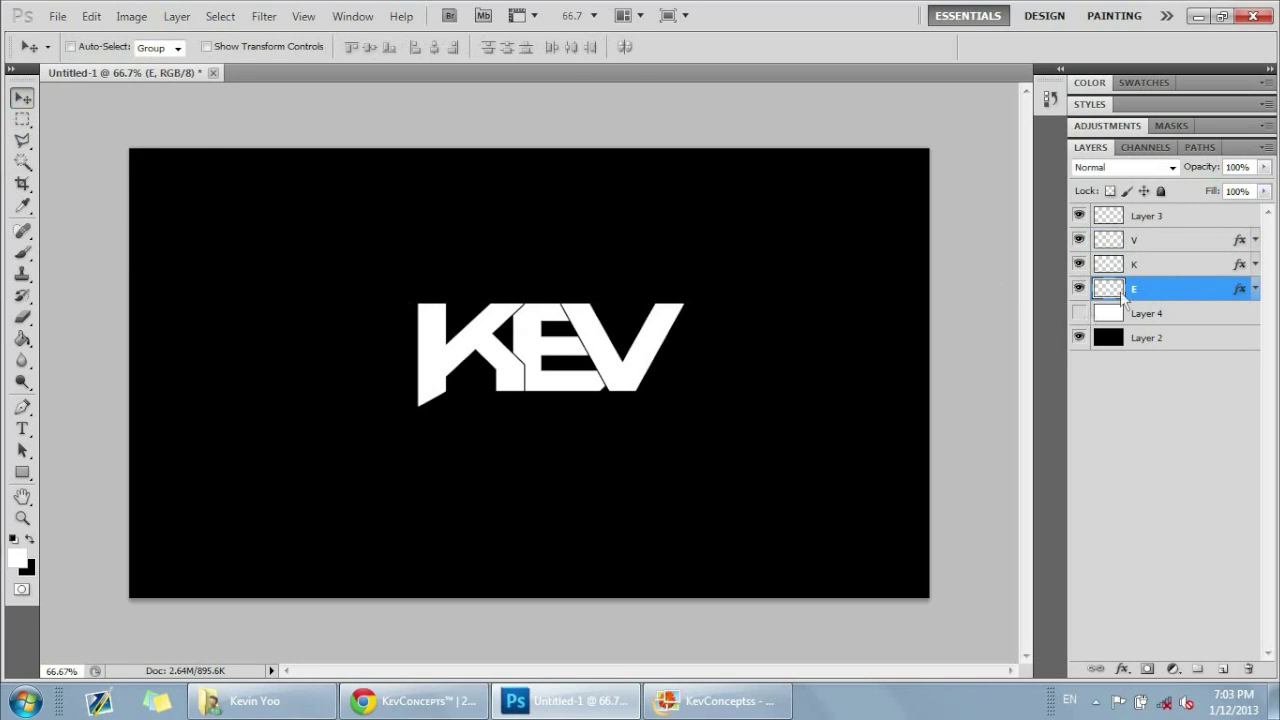
{"action": "left_click_drag", "start_coordinate": [1124, 300], "coordinate": [1170, 248]}
- Merge layer V down into K, then K down into E
{"action": "left_click", "coordinate": [1168, 243]}
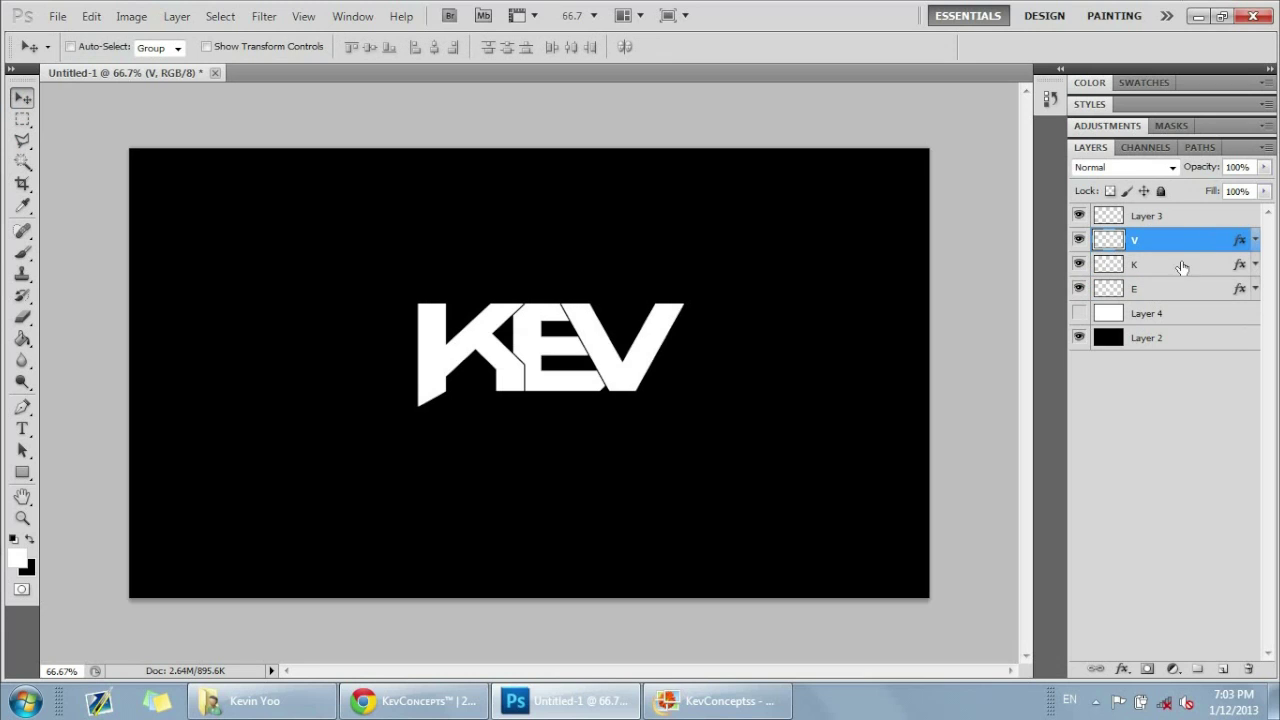
{"action": "right_click", "coordinate": [1165, 252]}
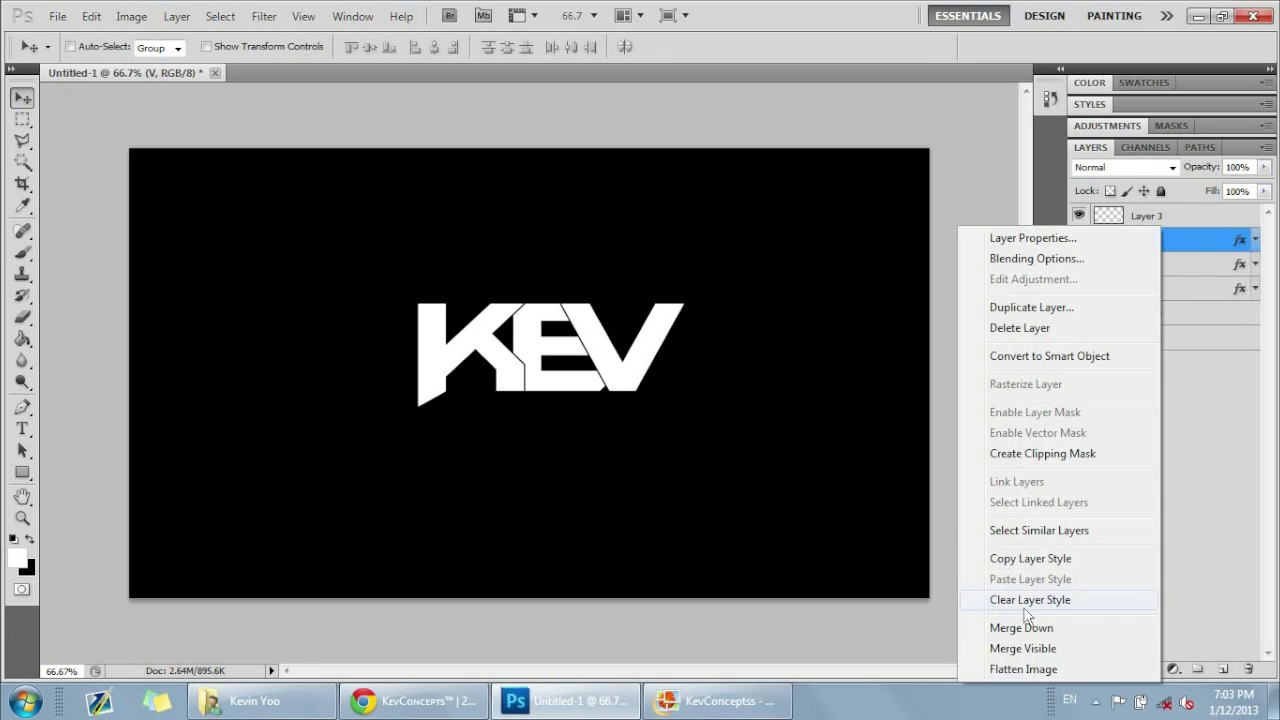
{"action": "left_click", "coordinate": [1040, 626]}
{"action": "right_click", "coordinate": [1152, 270]}
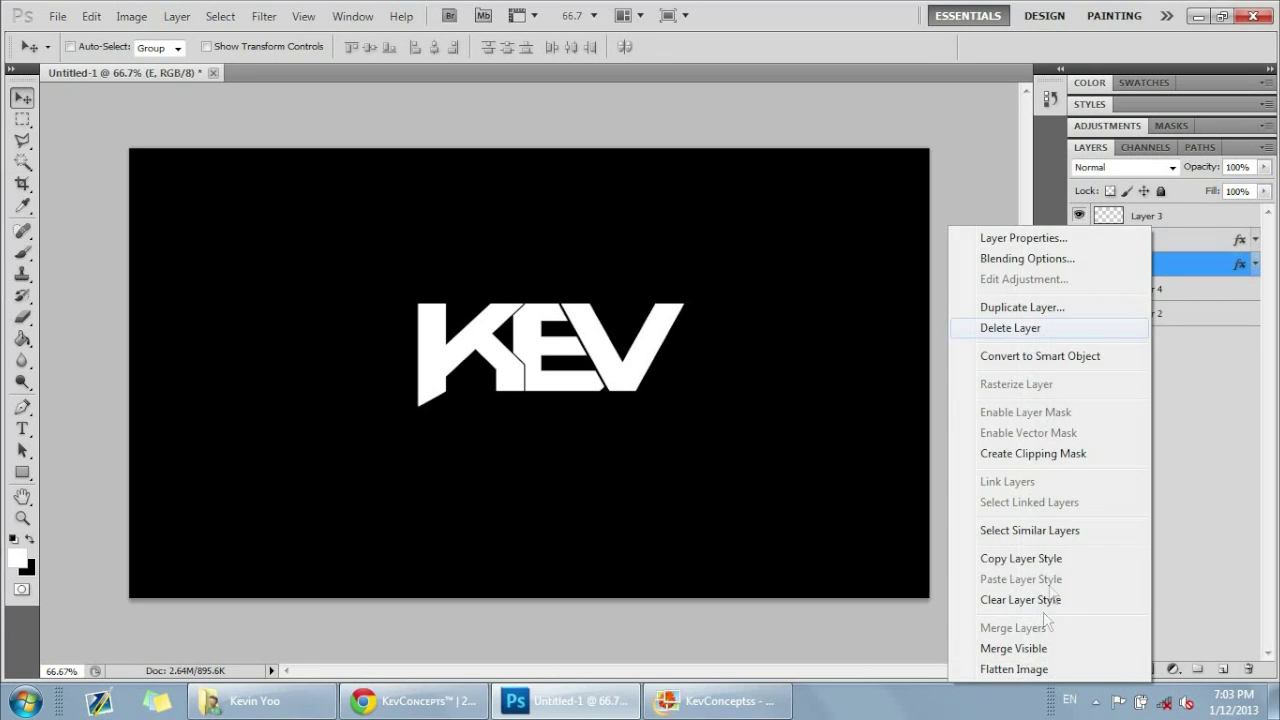
{"action": "left_click", "coordinate": [1171, 257]}
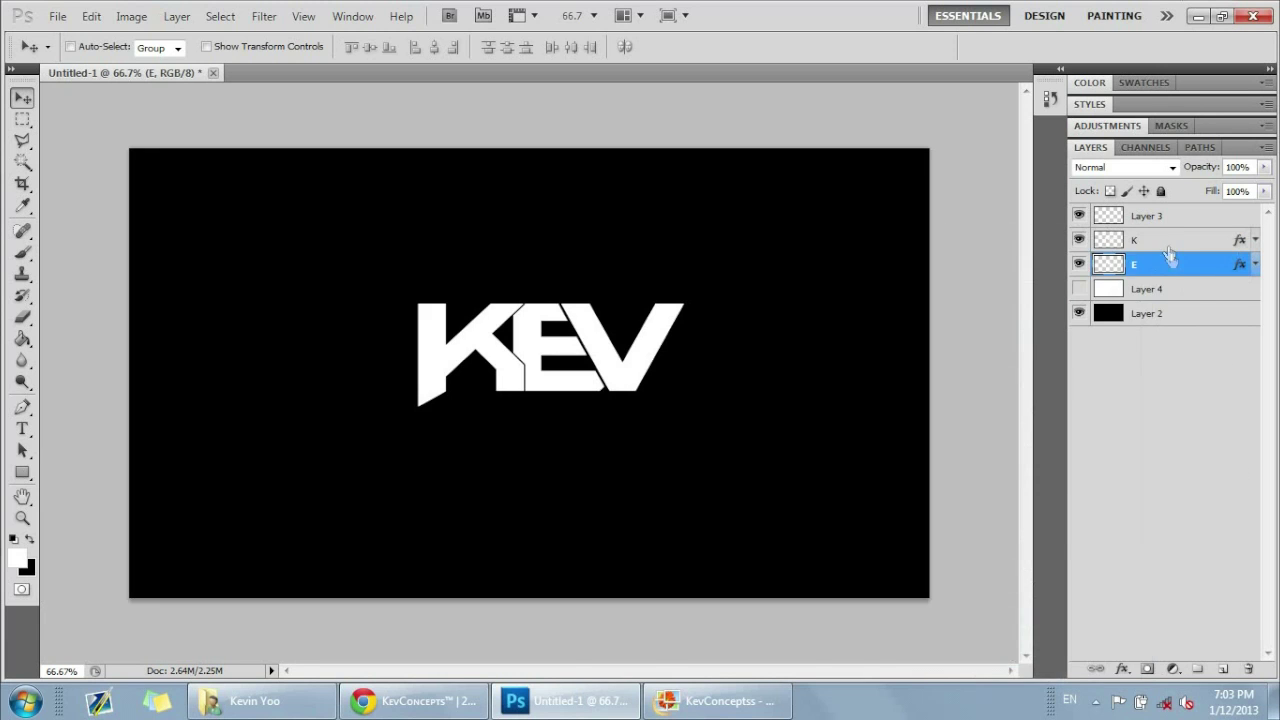
{"action": "right_click", "coordinate": [1170, 240]}
{"action": "left_click", "coordinate": [1040, 628]}
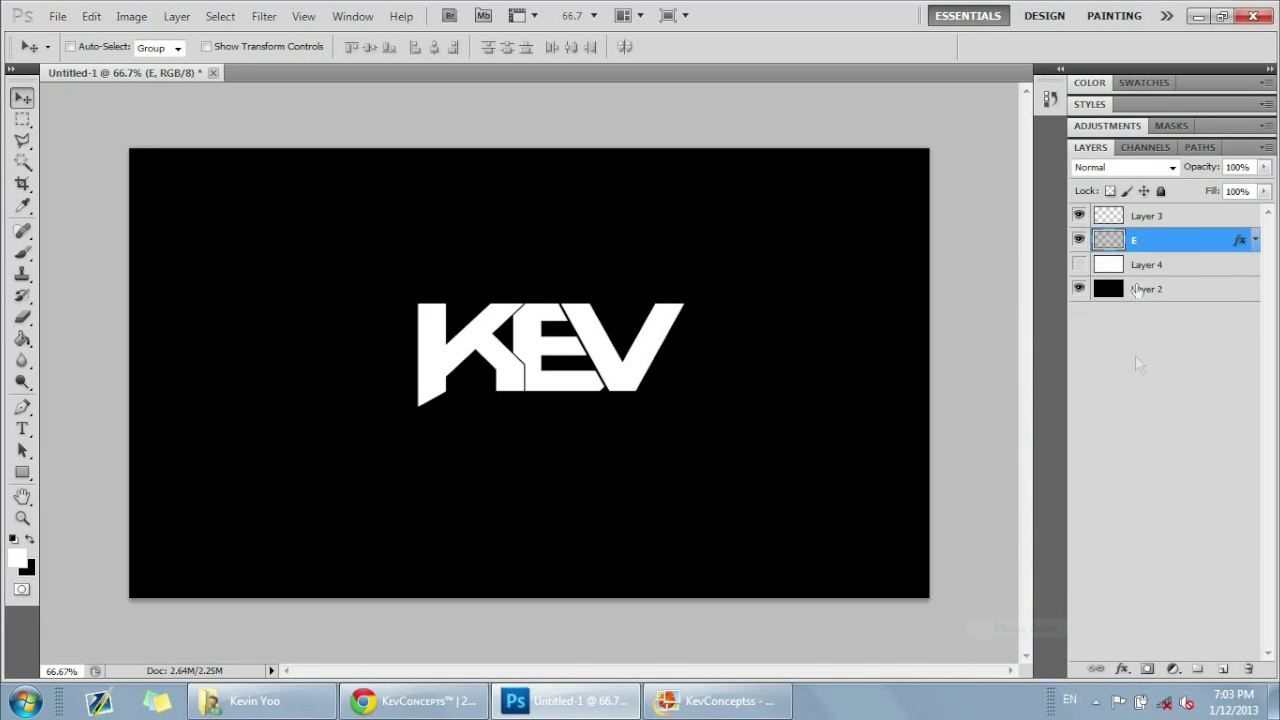
{"action": "double_click", "coordinate": [1186, 246]}
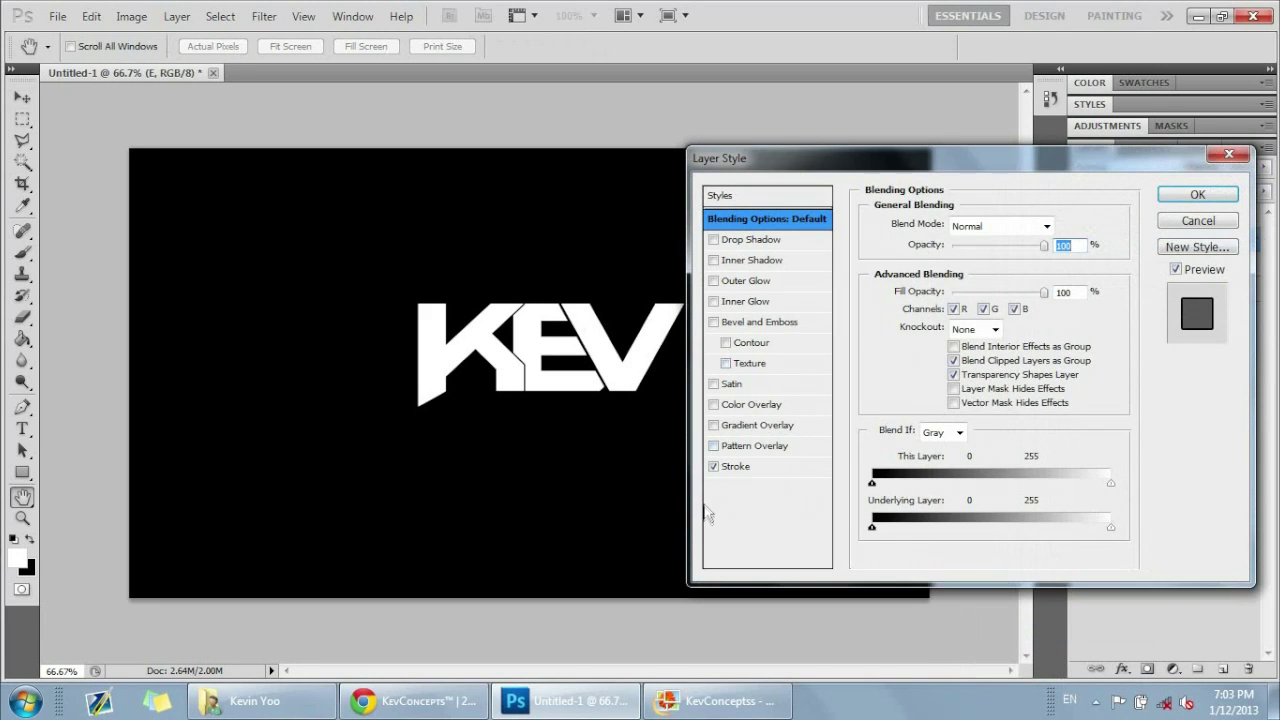
{"action": "left_click", "coordinate": [740, 427]}
{"action": "left_click_drag", "start_coordinate": [990, 345], "coordinate": [939, 356]}
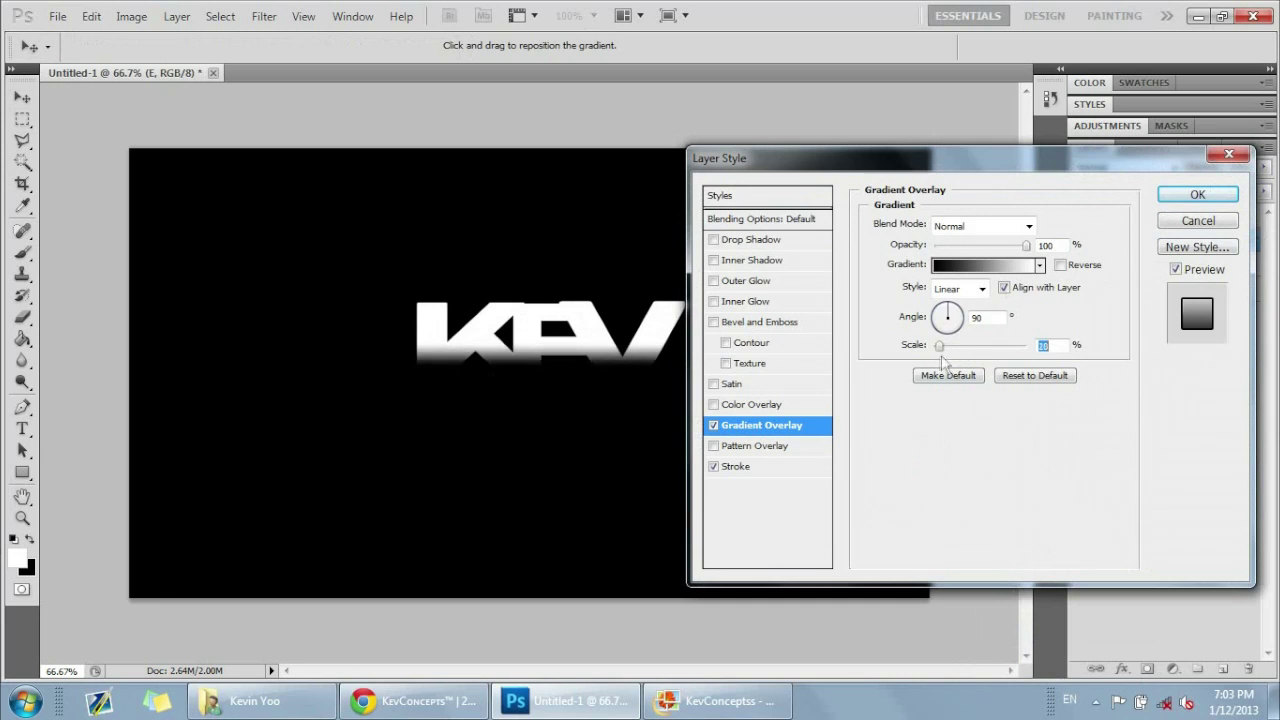
{"action": "left_click_drag", "start_coordinate": [1025, 246], "coordinate": [956, 266]}
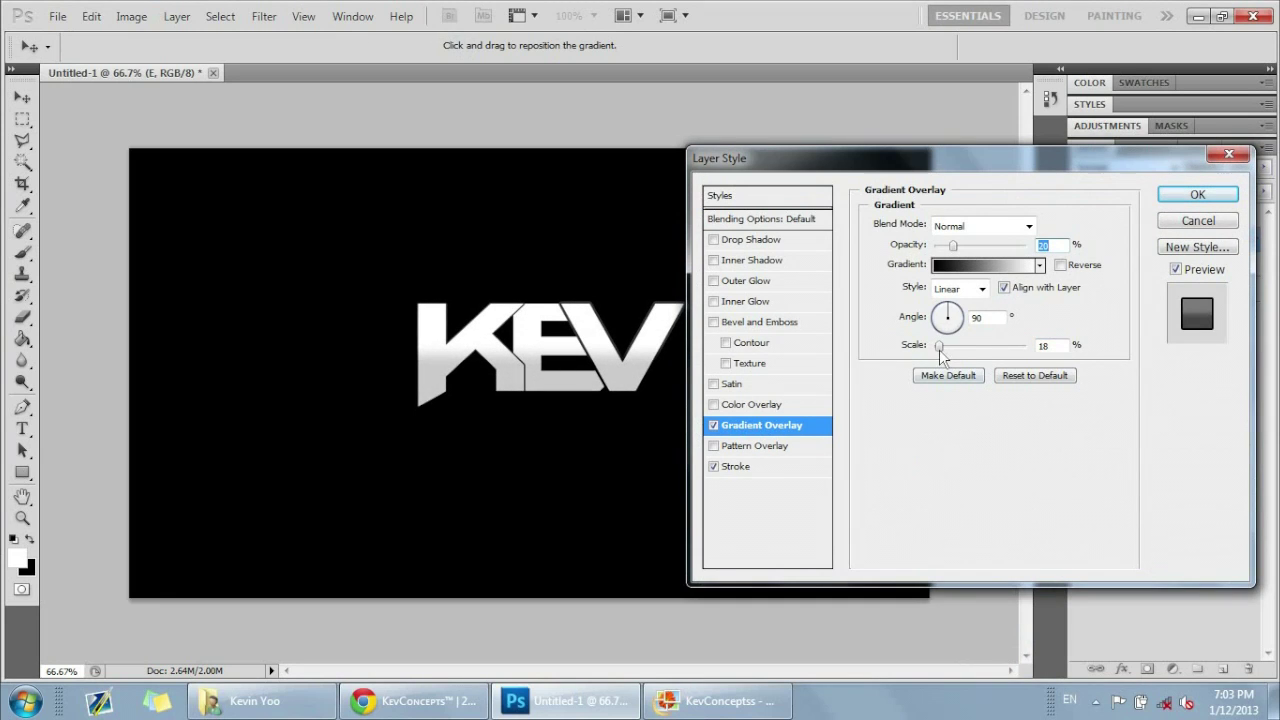
{"action": "mouse_move", "coordinate": [940, 356]}
{"action": "left_mouse_down"}
{"action": "mouse_move", "coordinate": [953, 357]}
{"action": "mouse_move", "coordinate": [934, 350]}
{"action": "left_mouse_up"}
{"action": "mouse_move", "coordinate": [955, 246]}
{"action": "left_mouse_down"}
{"action": "mouse_move", "coordinate": [970, 256]}
{"action": "mouse_move", "coordinate": [954, 262]}
{"action": "left_mouse_up"}
{"action": "left_click", "coordinate": [727, 262]}
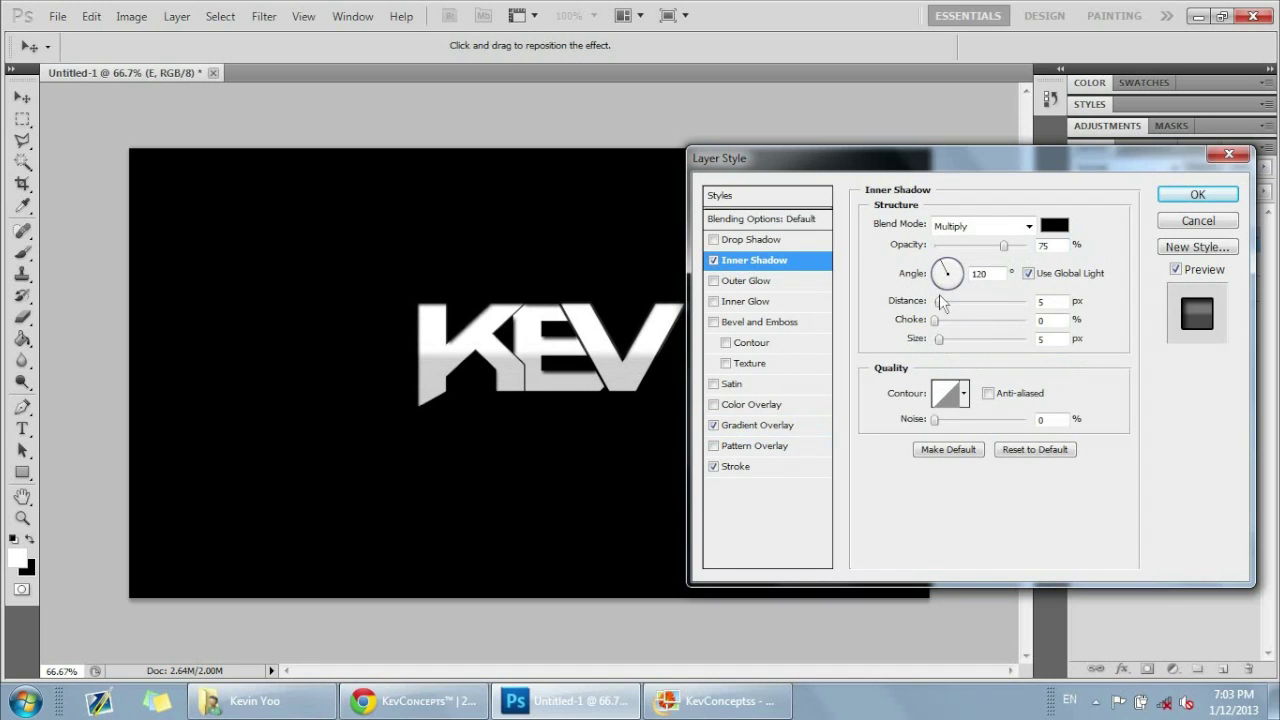
{"action": "left_click", "coordinate": [745, 301]}
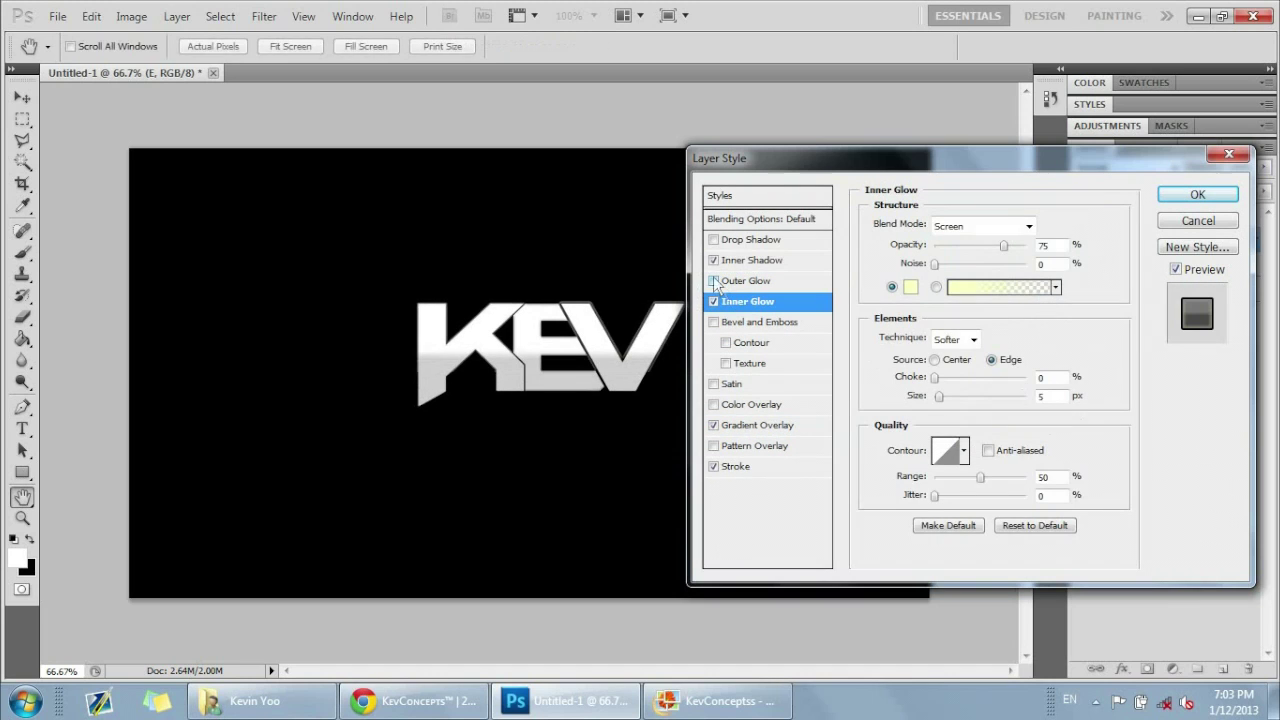
{"action": "left_click", "coordinate": [713, 260]}
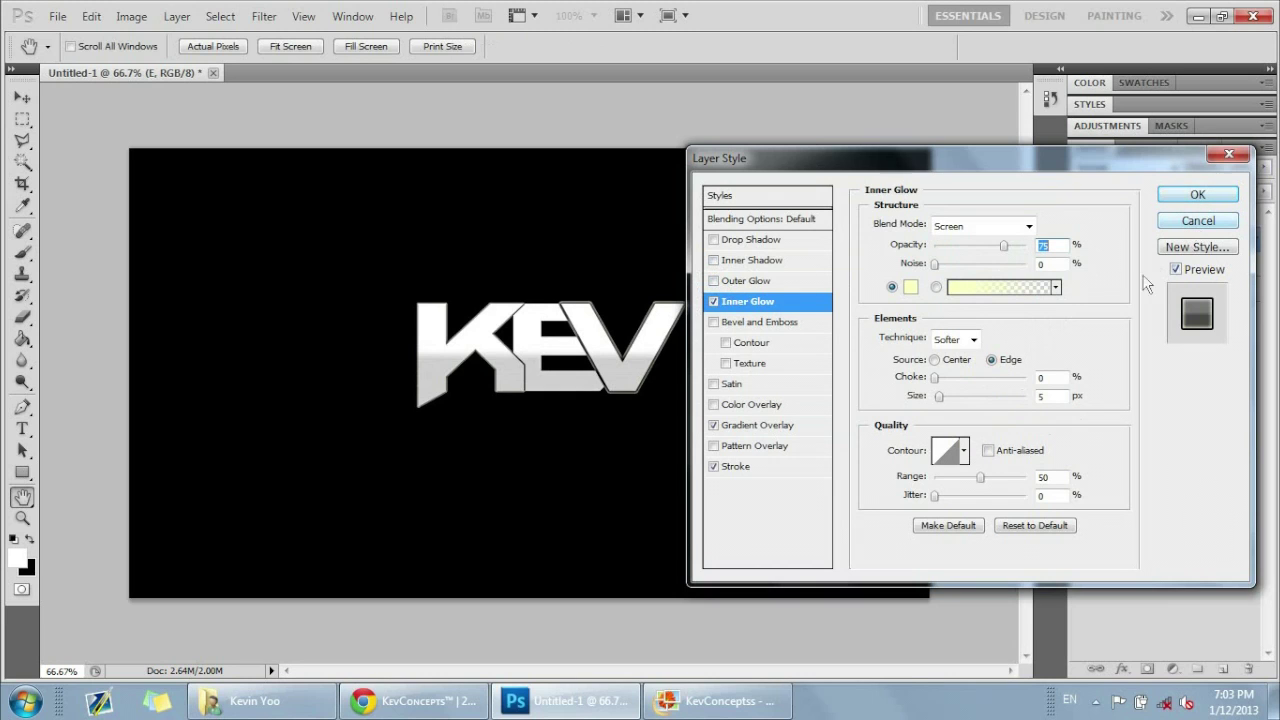
{"action": "left_click", "coordinate": [1198, 221]}
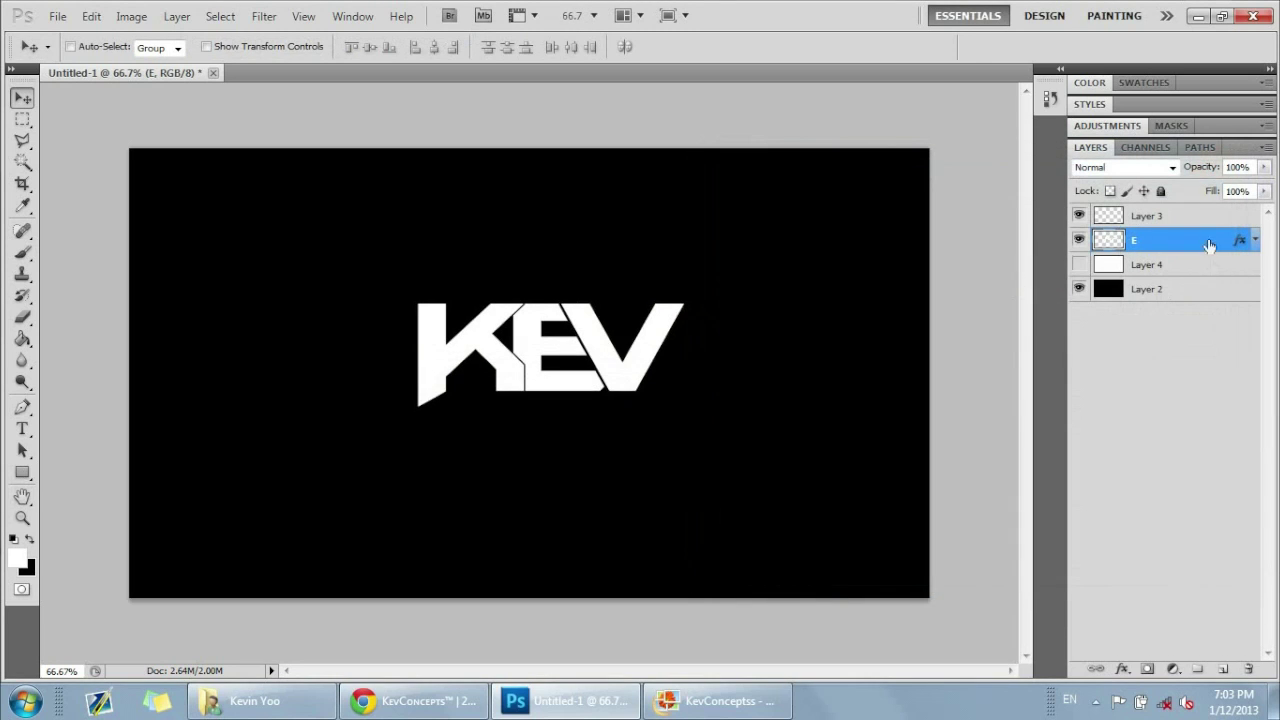
- Reselect empty Layer 3, then reveal the hidden system tray icons
{"action": "left_click", "coordinate": [1188, 222]}
{"action": "left_click", "coordinate": [1160, 258]}
{"action": "left_click", "coordinate": [1160, 218]}
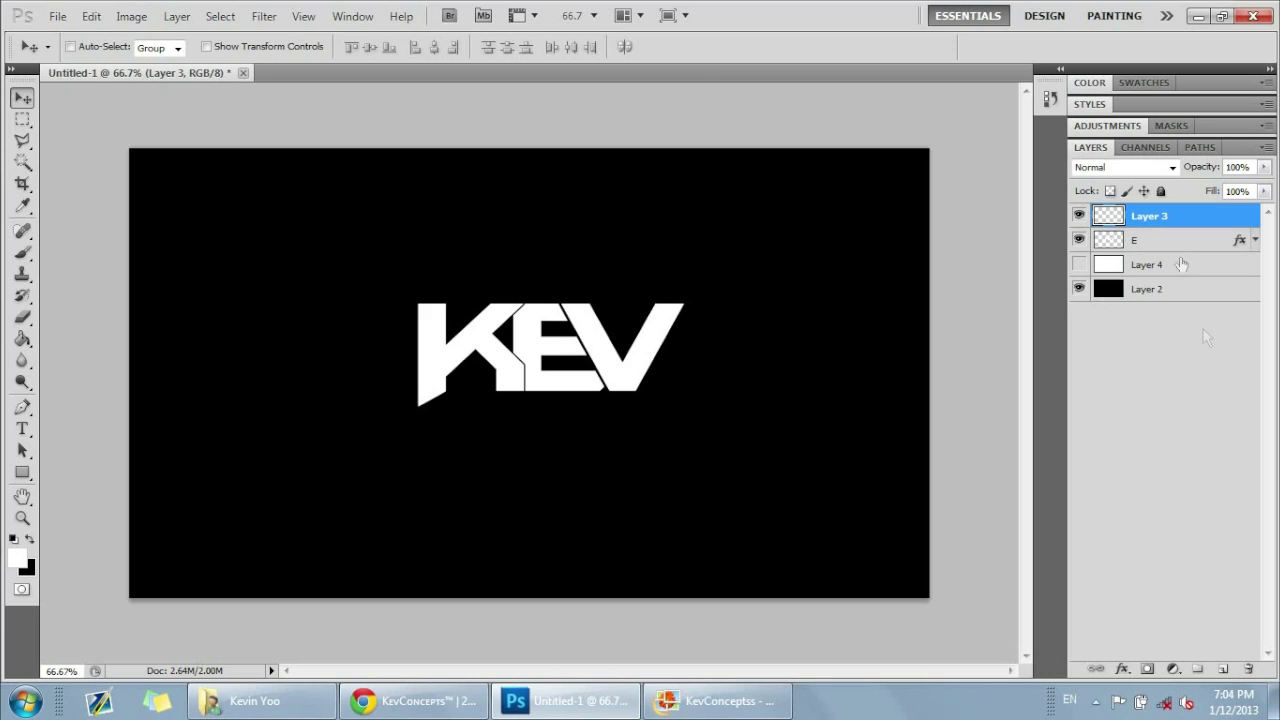
{"action": "left_click", "coordinate": [1096, 702]}
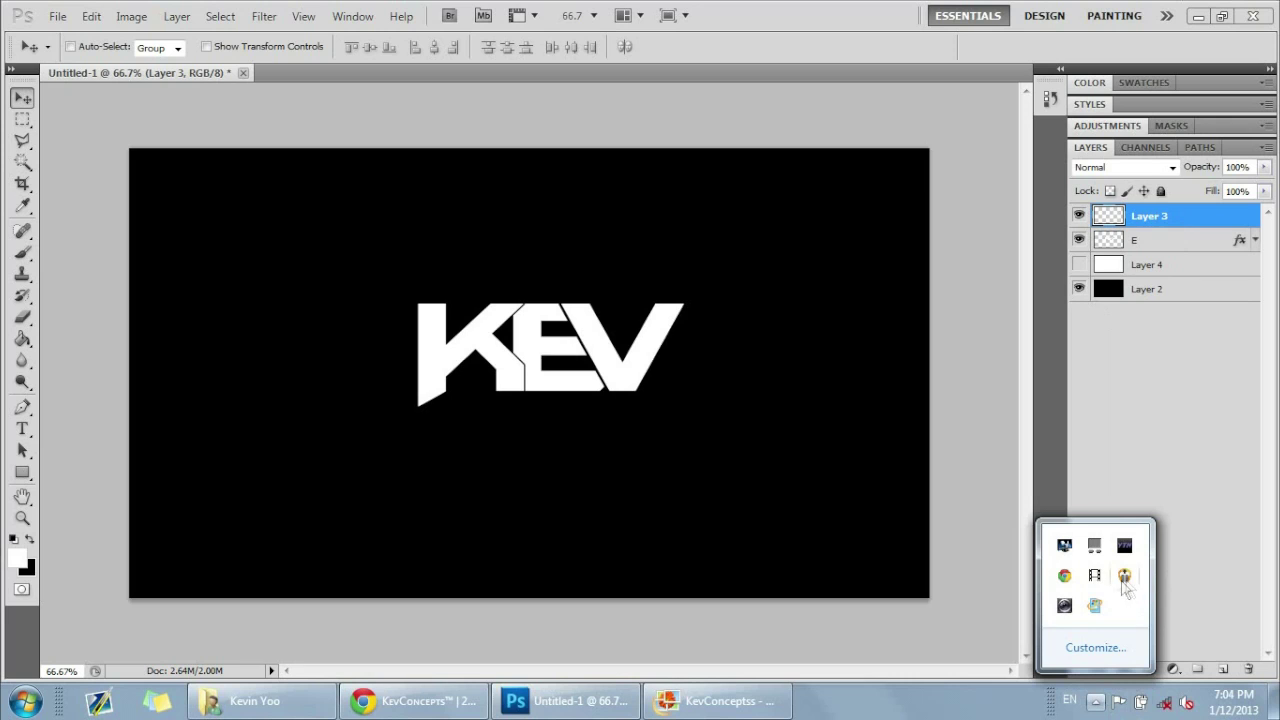